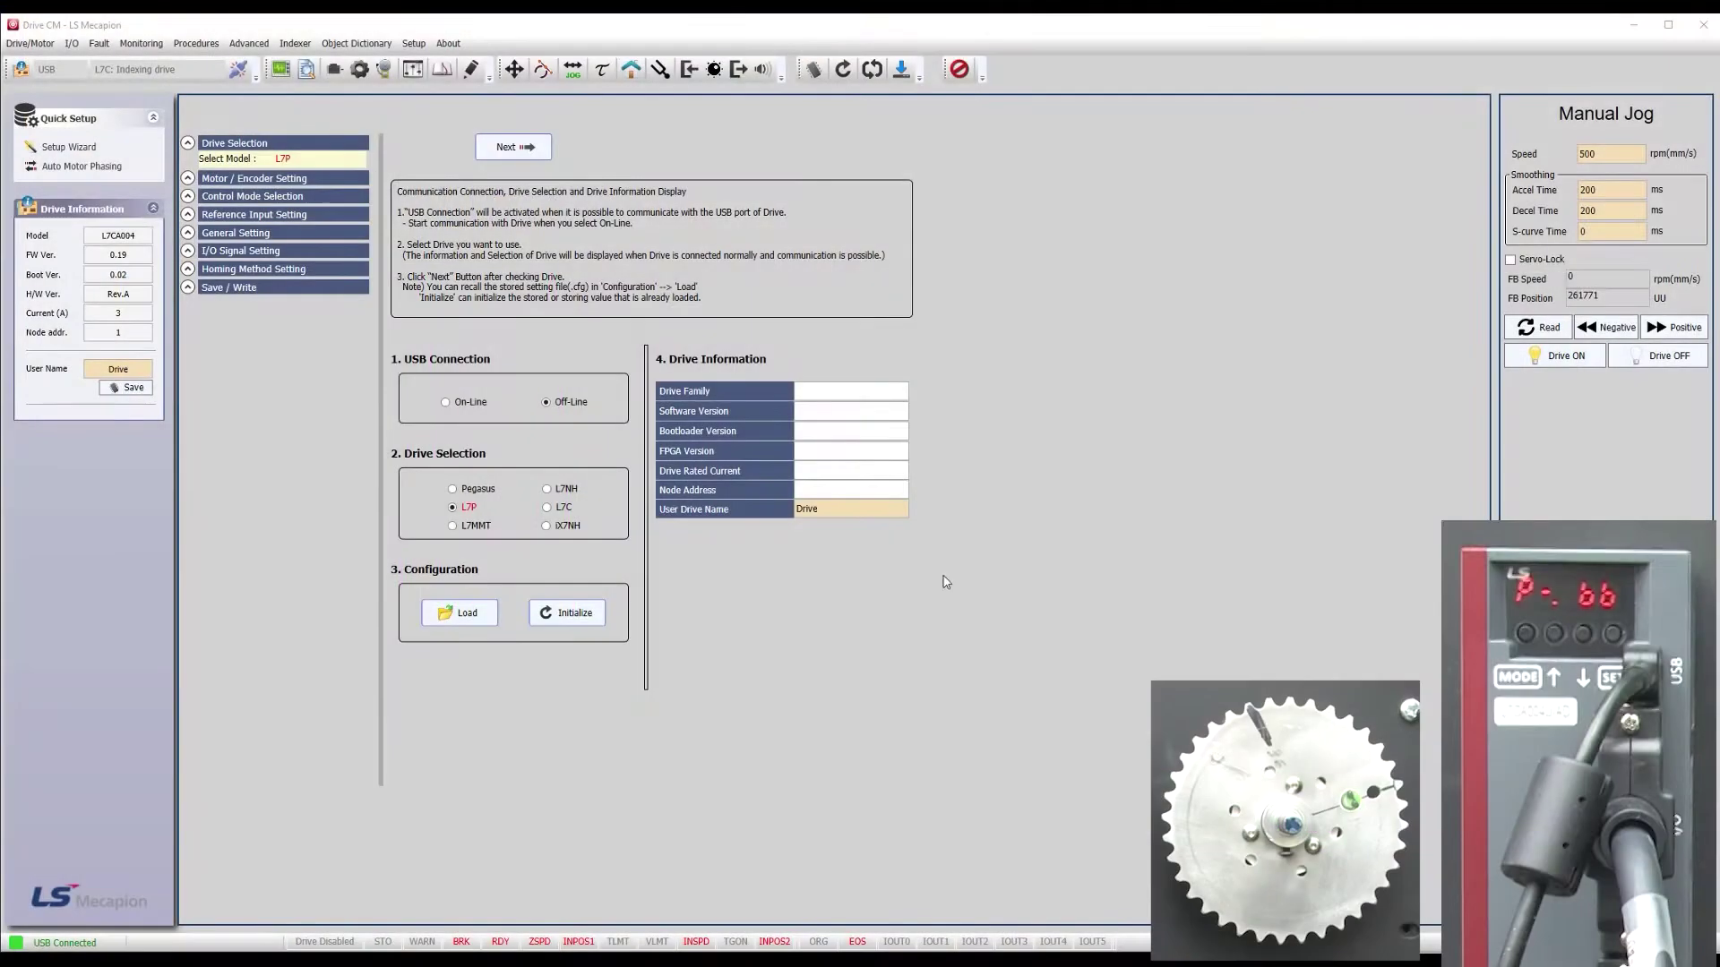
Step: Return the drive to its factory settings and restart it with a software reset
click(413, 43)
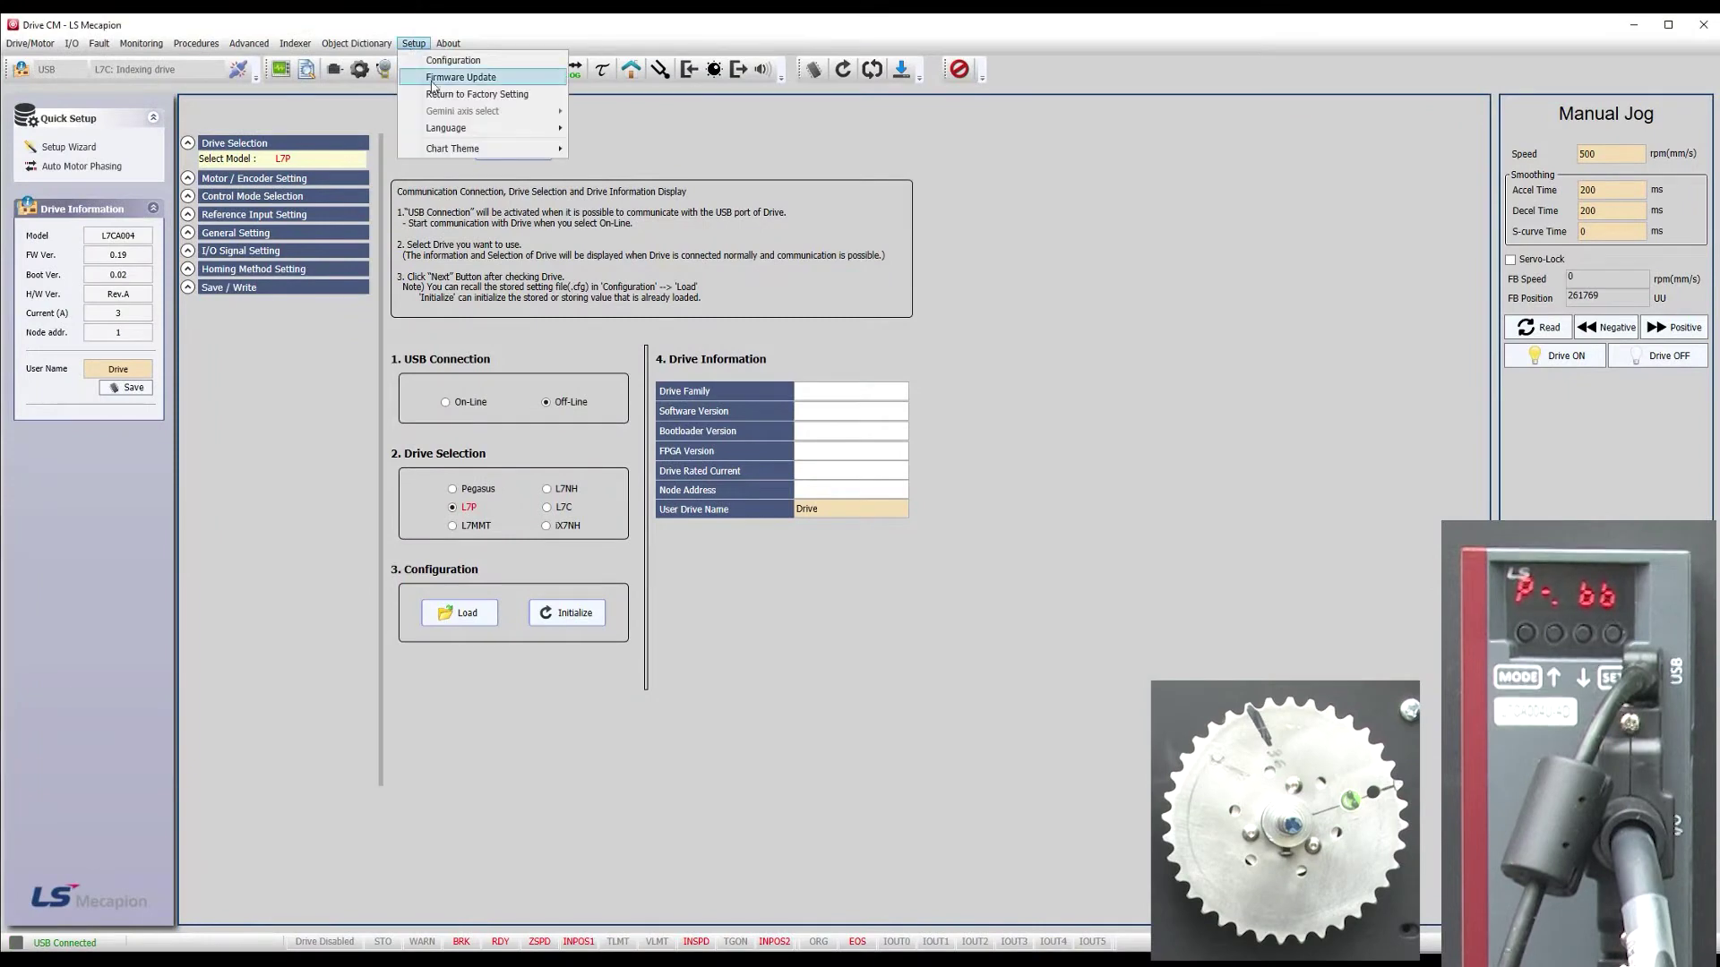
click(456, 73)
click(1273, 579)
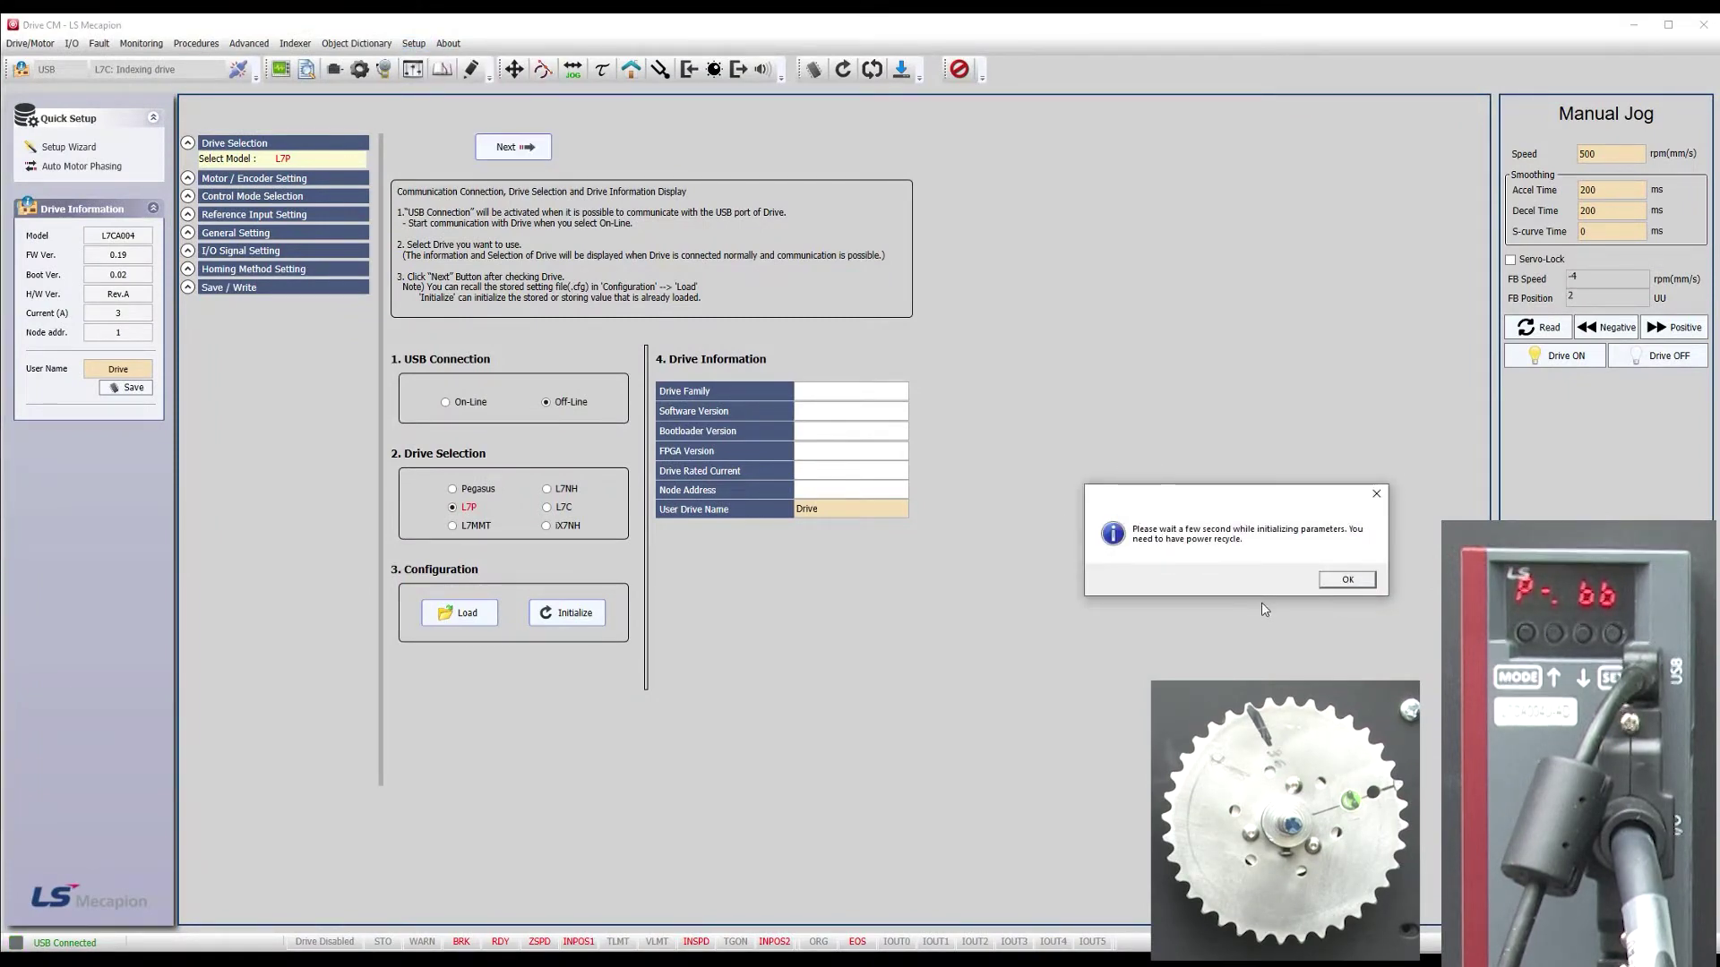
key(Return)
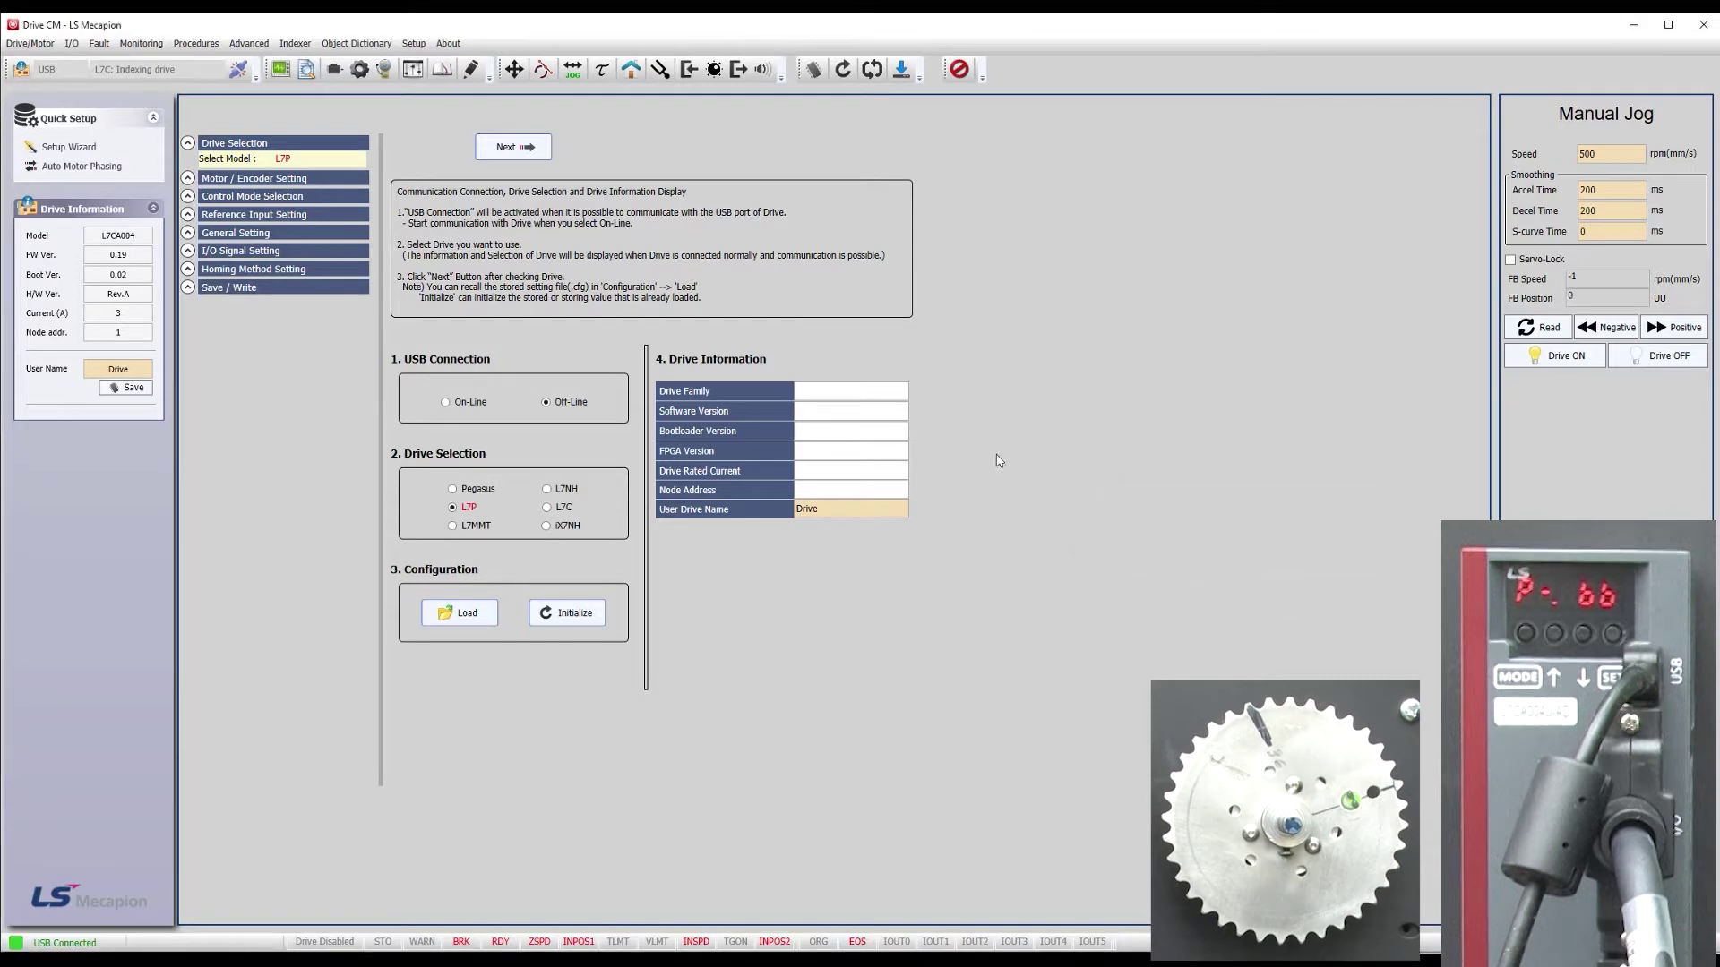
click(872, 69)
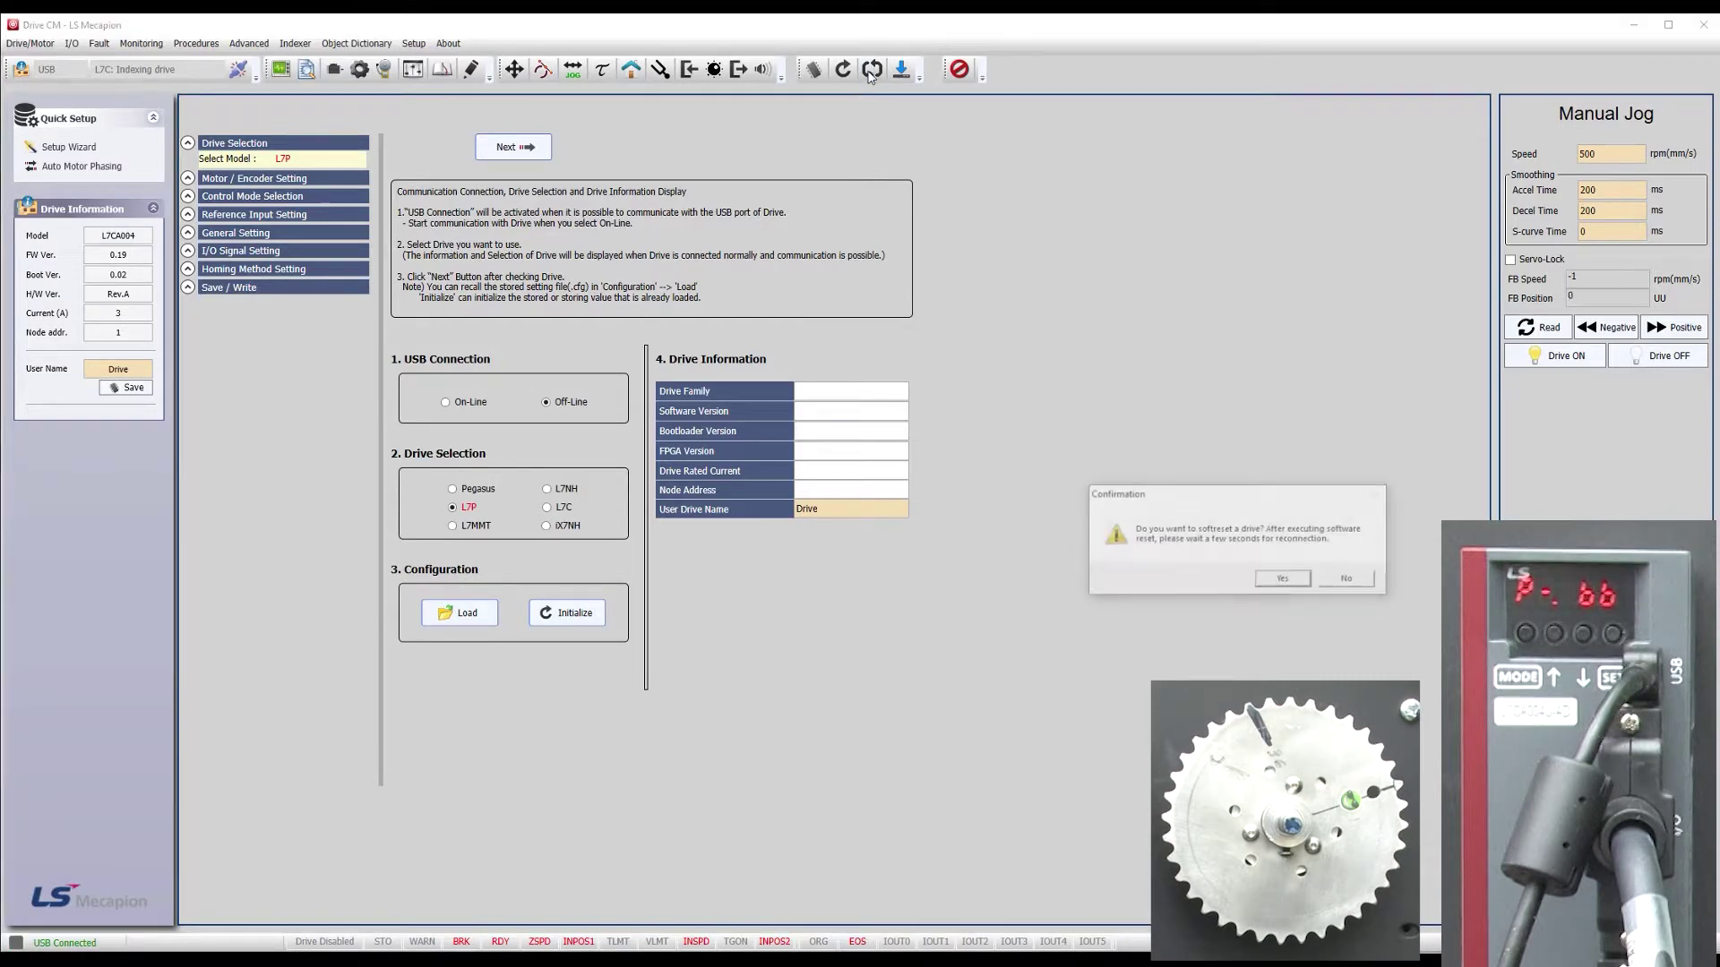
click(1281, 582)
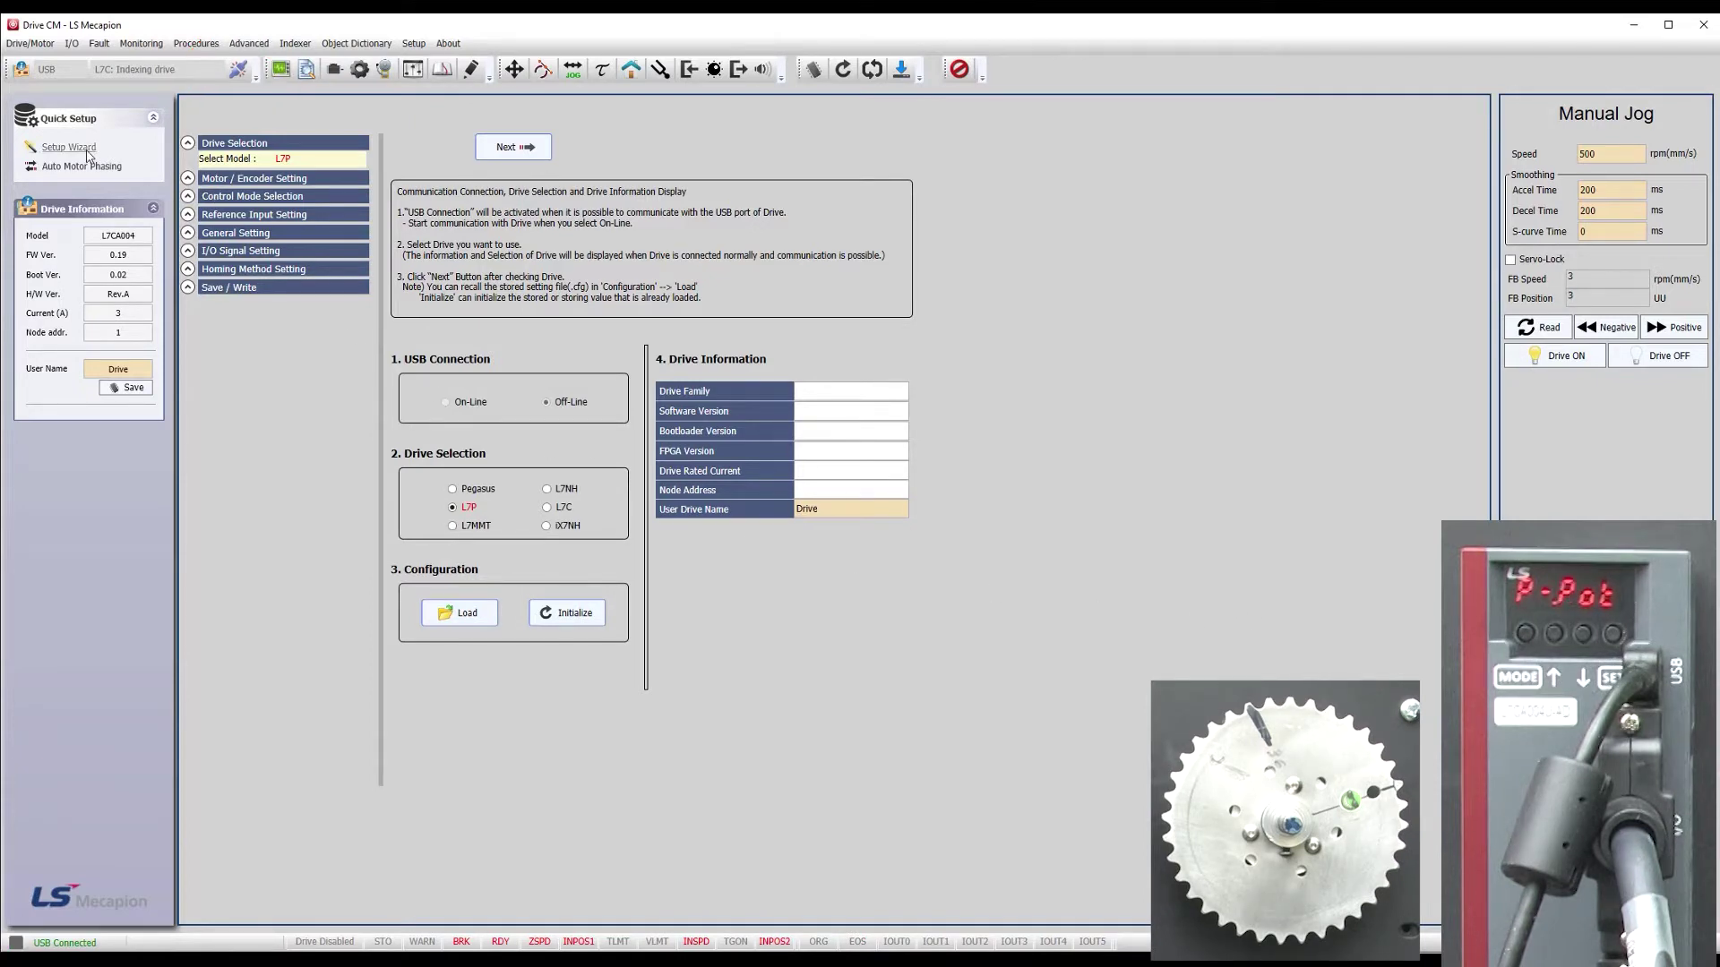
Step: Bring the USB connection on-line with the drive's parameters read in, and select Index Position (0) as the control mode
click(445, 402)
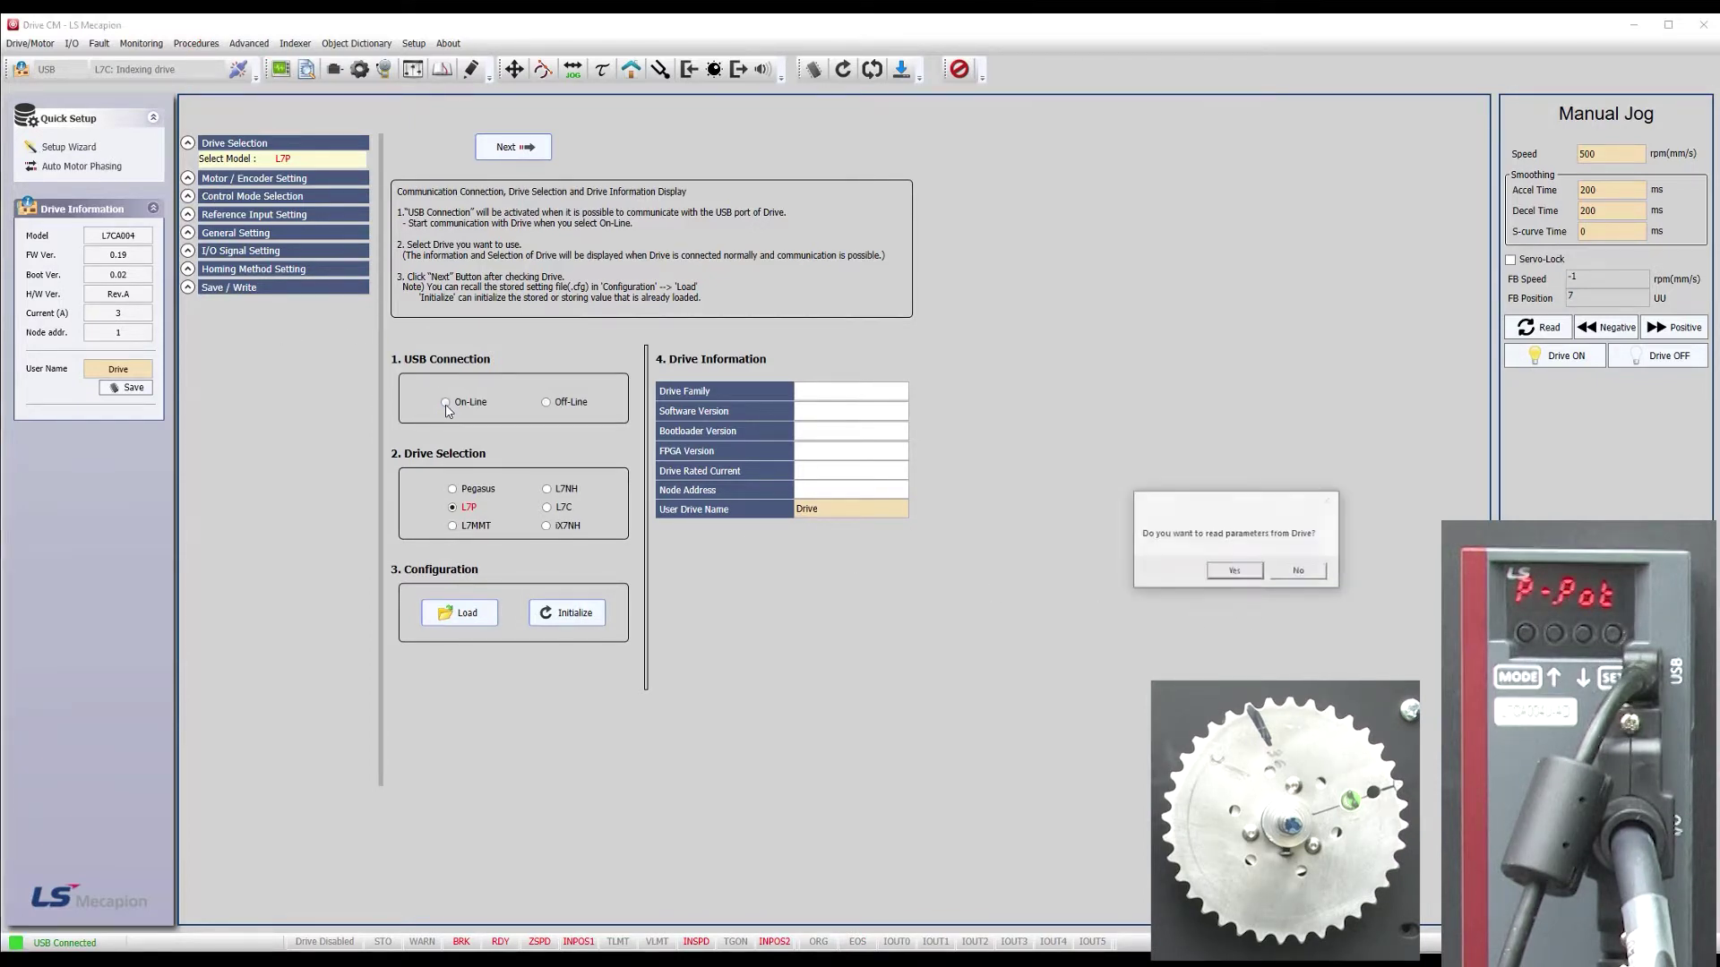
click(1235, 572)
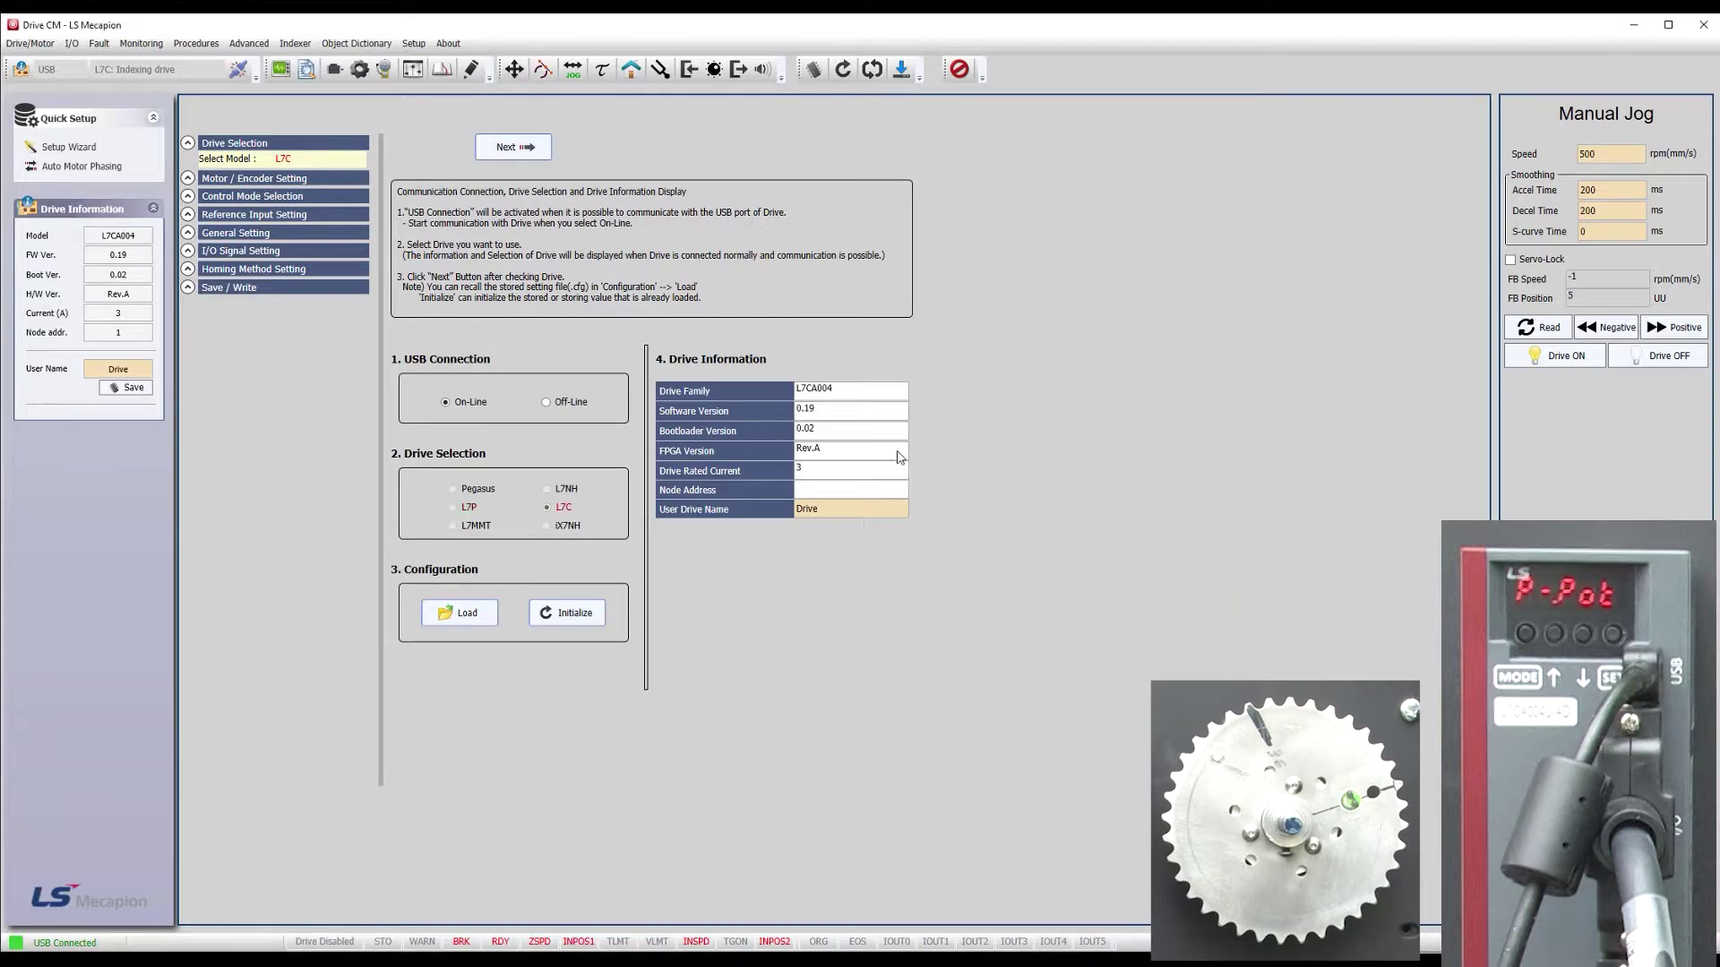
click(534, 152)
click(533, 152)
click(504, 359)
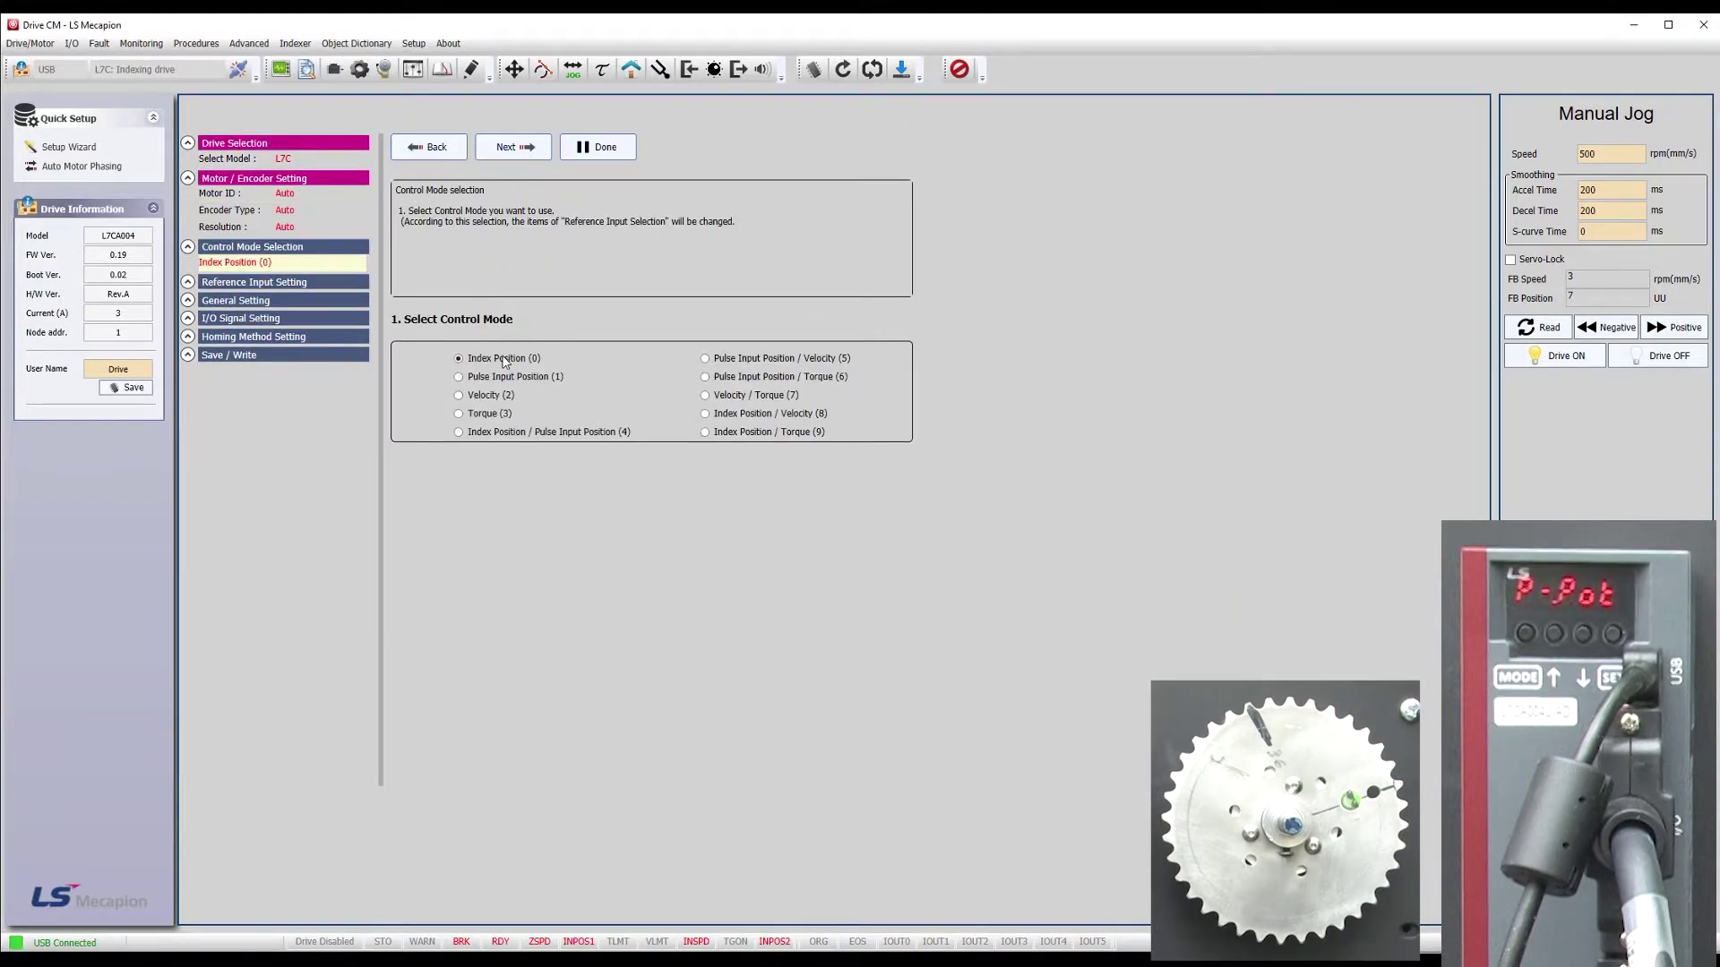
Step: Set the Start Index Number in the index configuration to OFF, Not Used
click(518, 149)
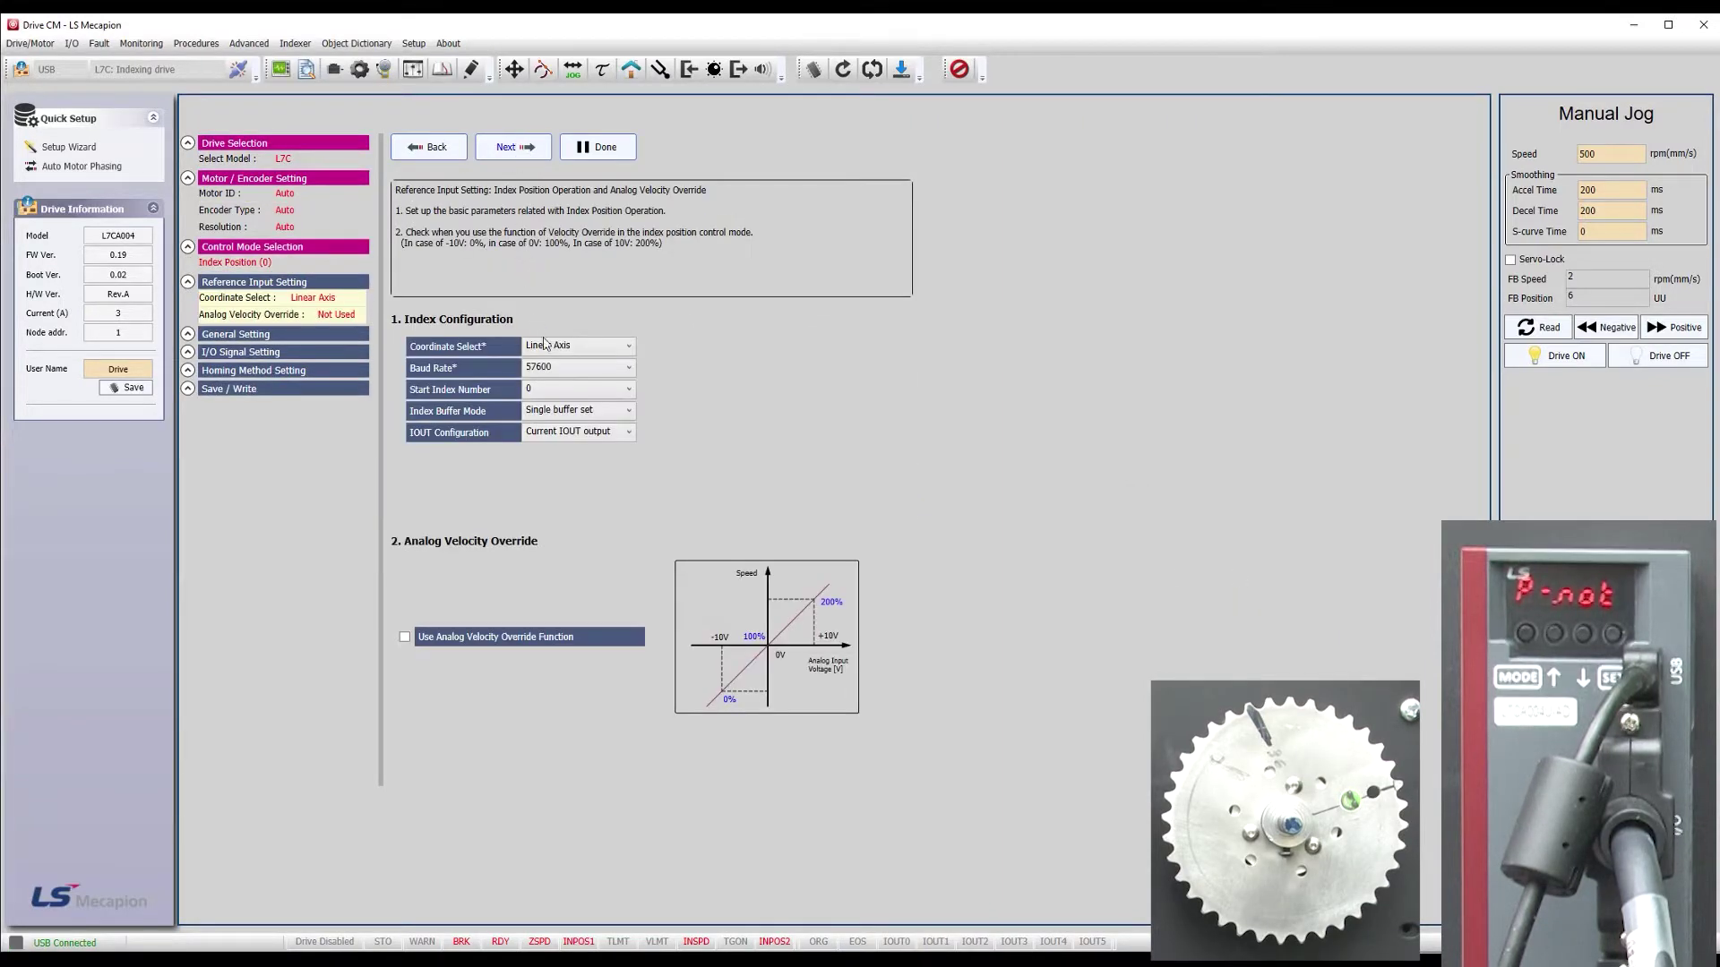
click(591, 391)
drag(632, 446, 631, 656)
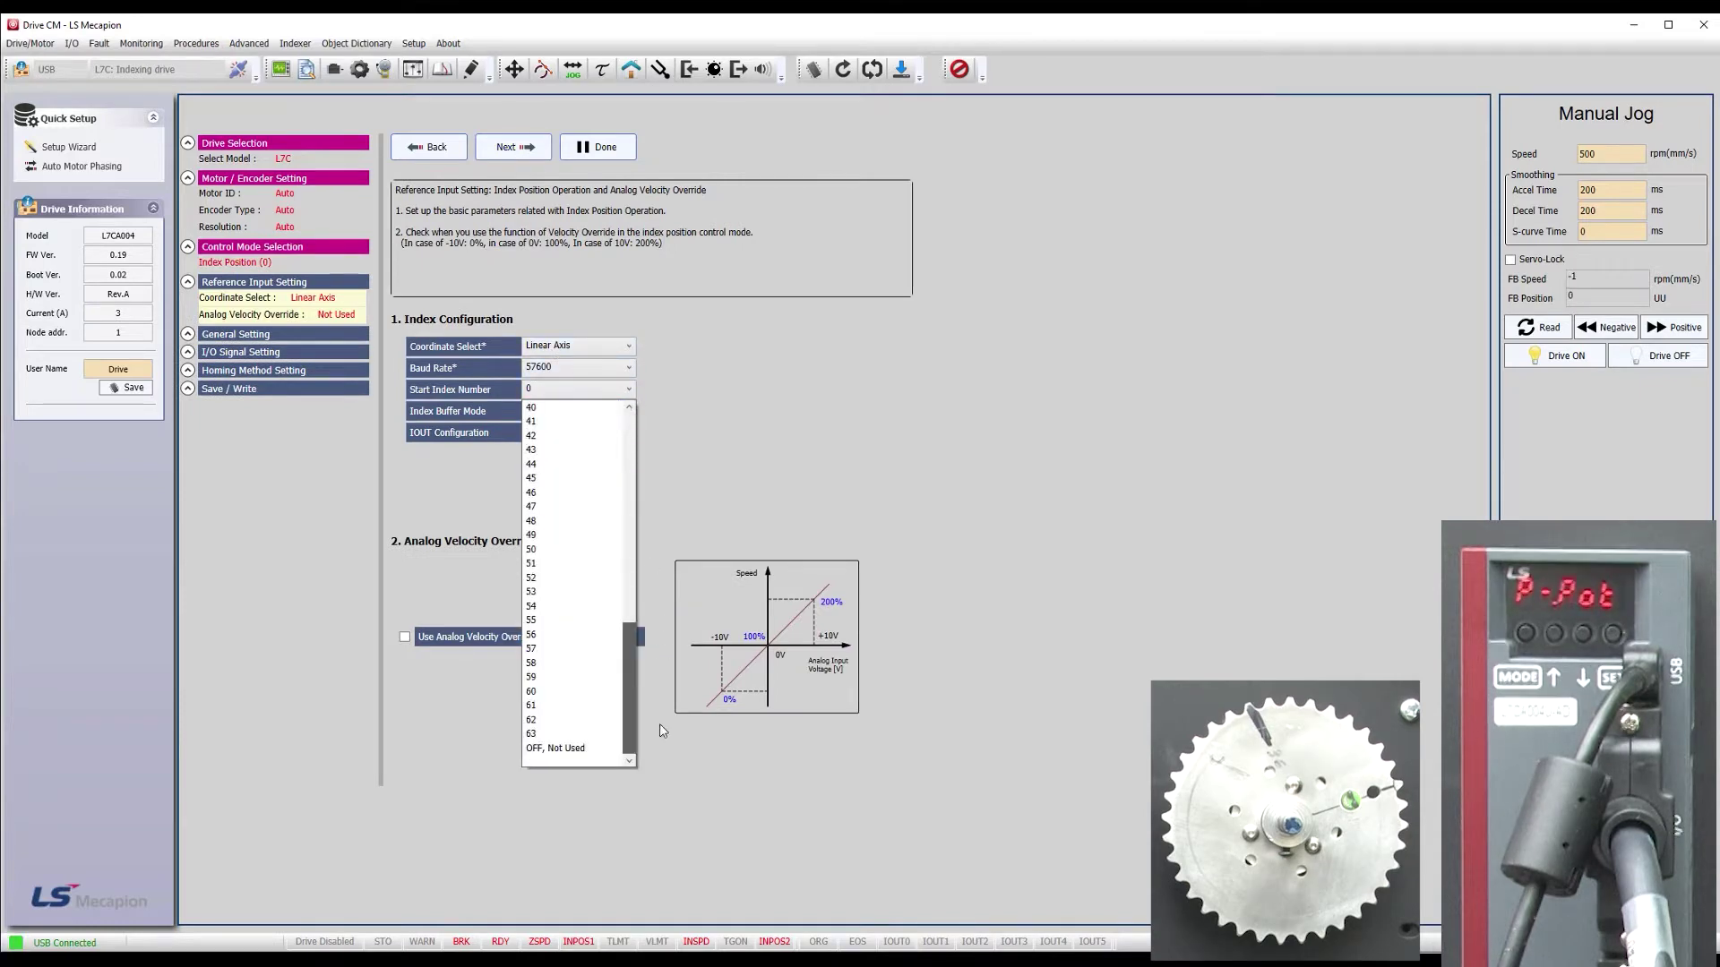
click(584, 750)
Step: Keep the general settings as they are and assign ISEL0, ISEL1 and ISEL2 to digital inputs 2, 3 and 4
click(515, 148)
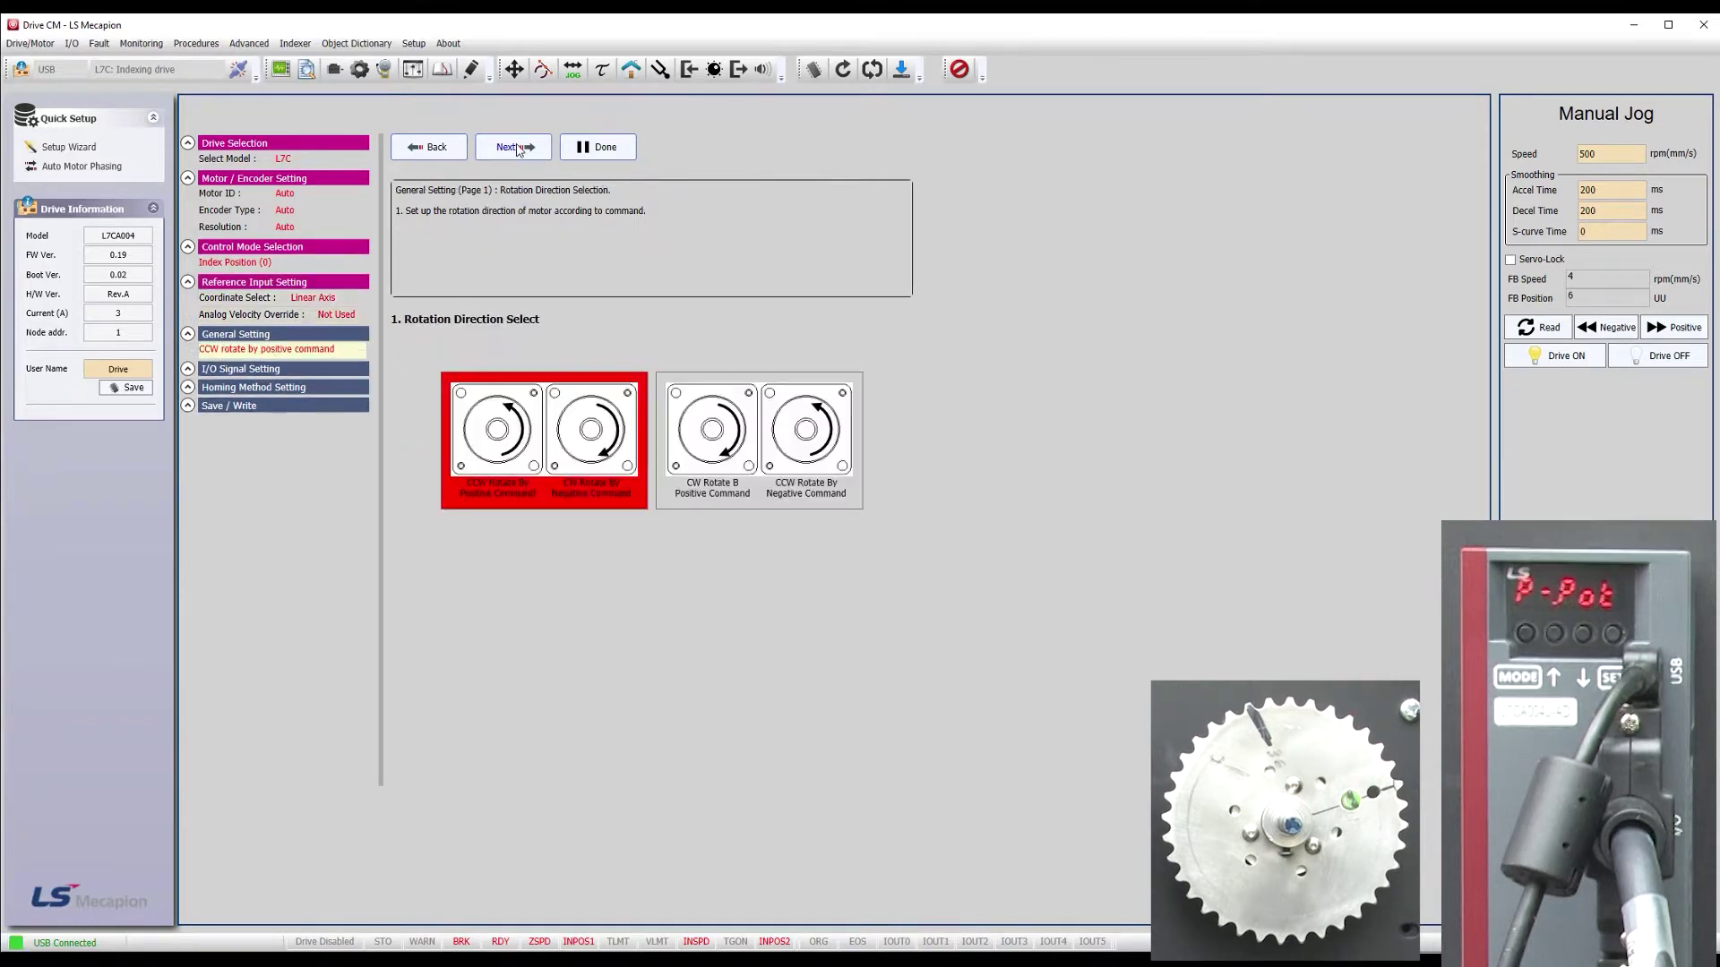
click(517, 149)
click(517, 149)
click(517, 149)
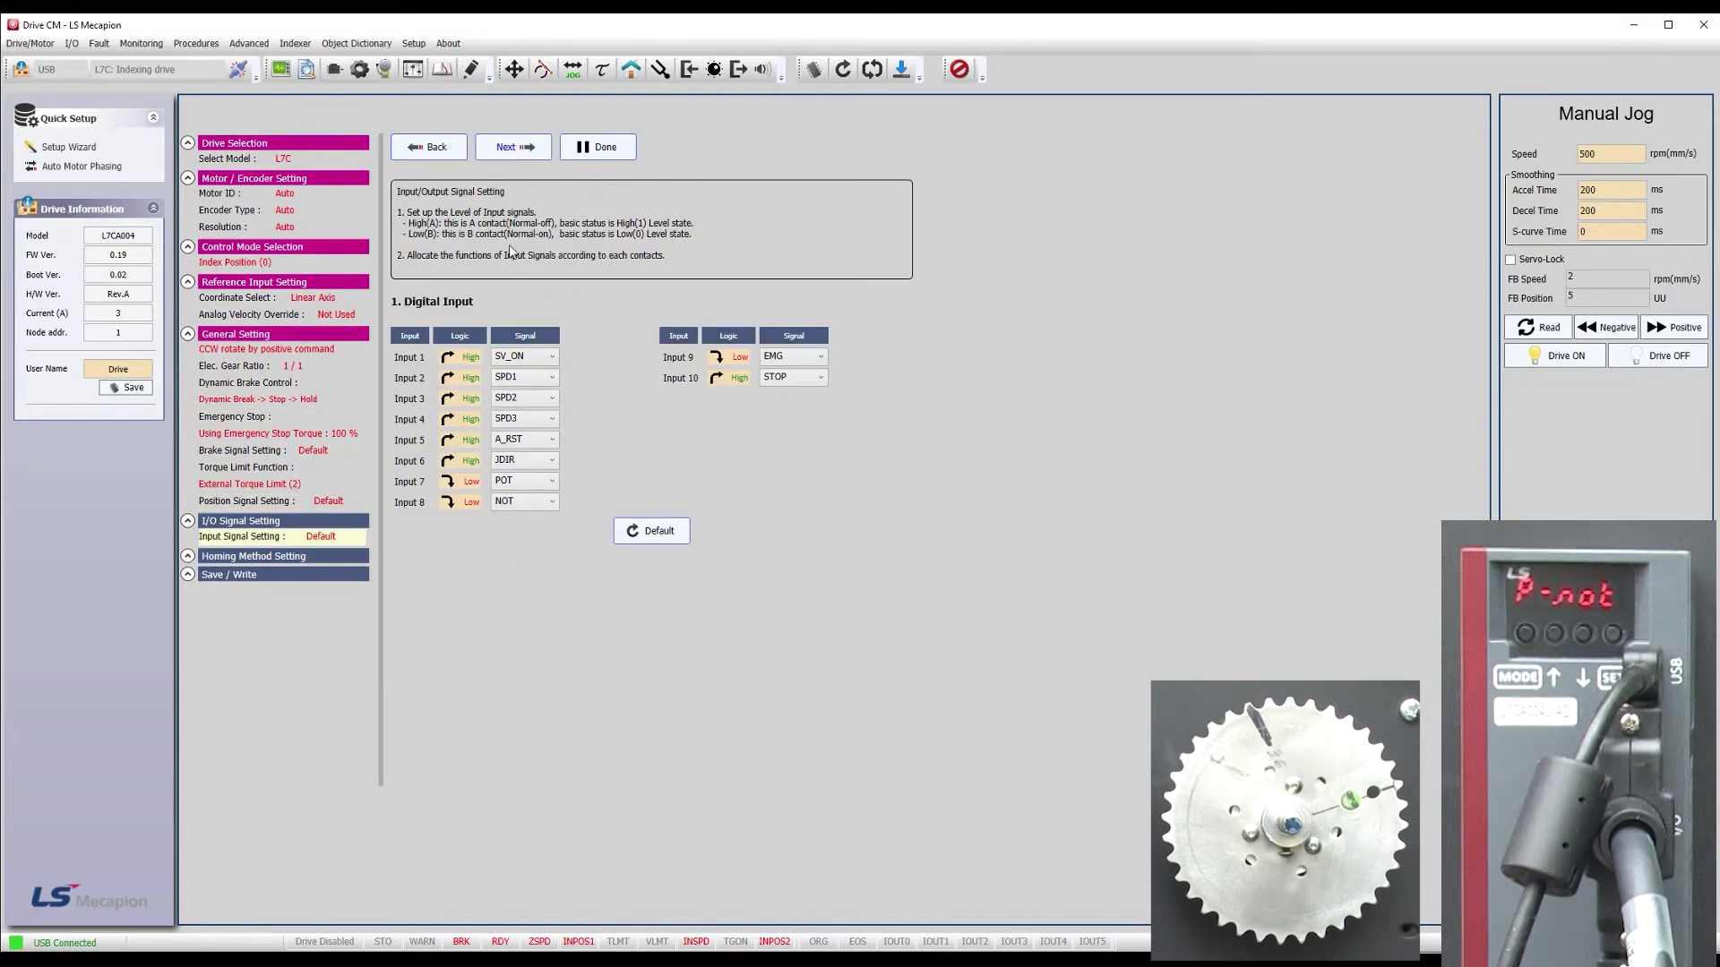
click(538, 378)
click(524, 481)
click(537, 398)
click(524, 515)
click(537, 419)
click(537, 550)
Step: Assign START to digital input 5 and STOP to digital input 6
click(537, 440)
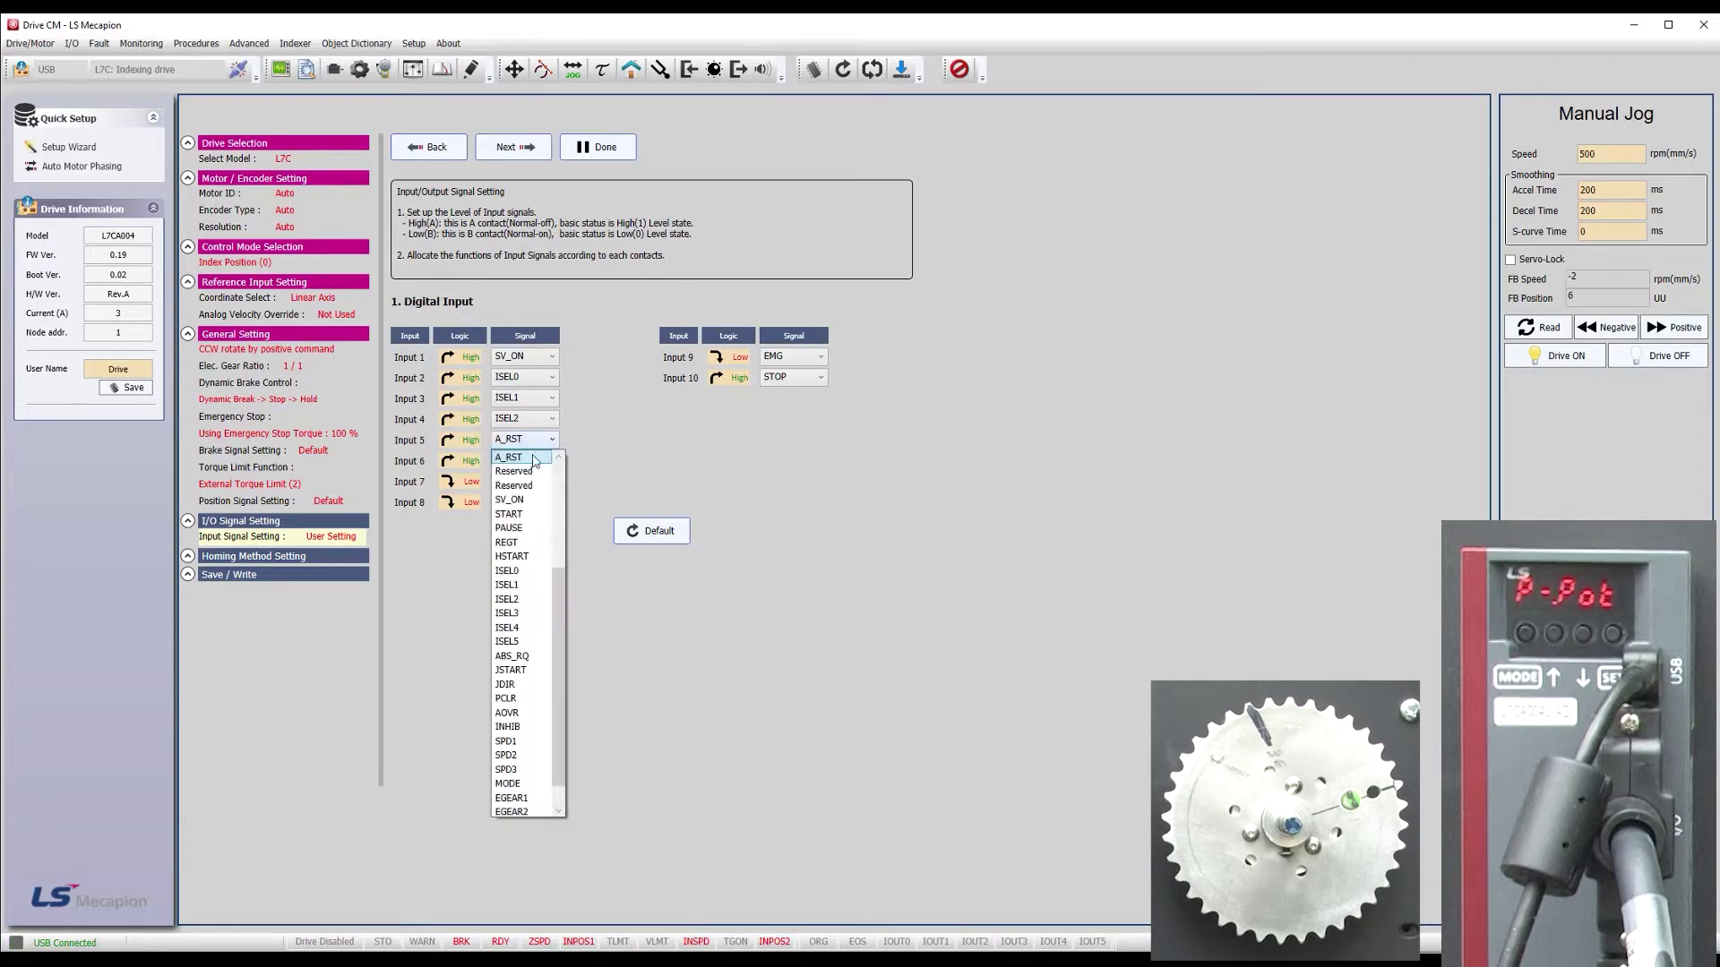
click(511, 486)
click(538, 460)
scroll(545, 495, up, 5)
click(509, 534)
Step: Set digital inputs 7, 8, 9 and 10 to Not Assigned
click(537, 481)
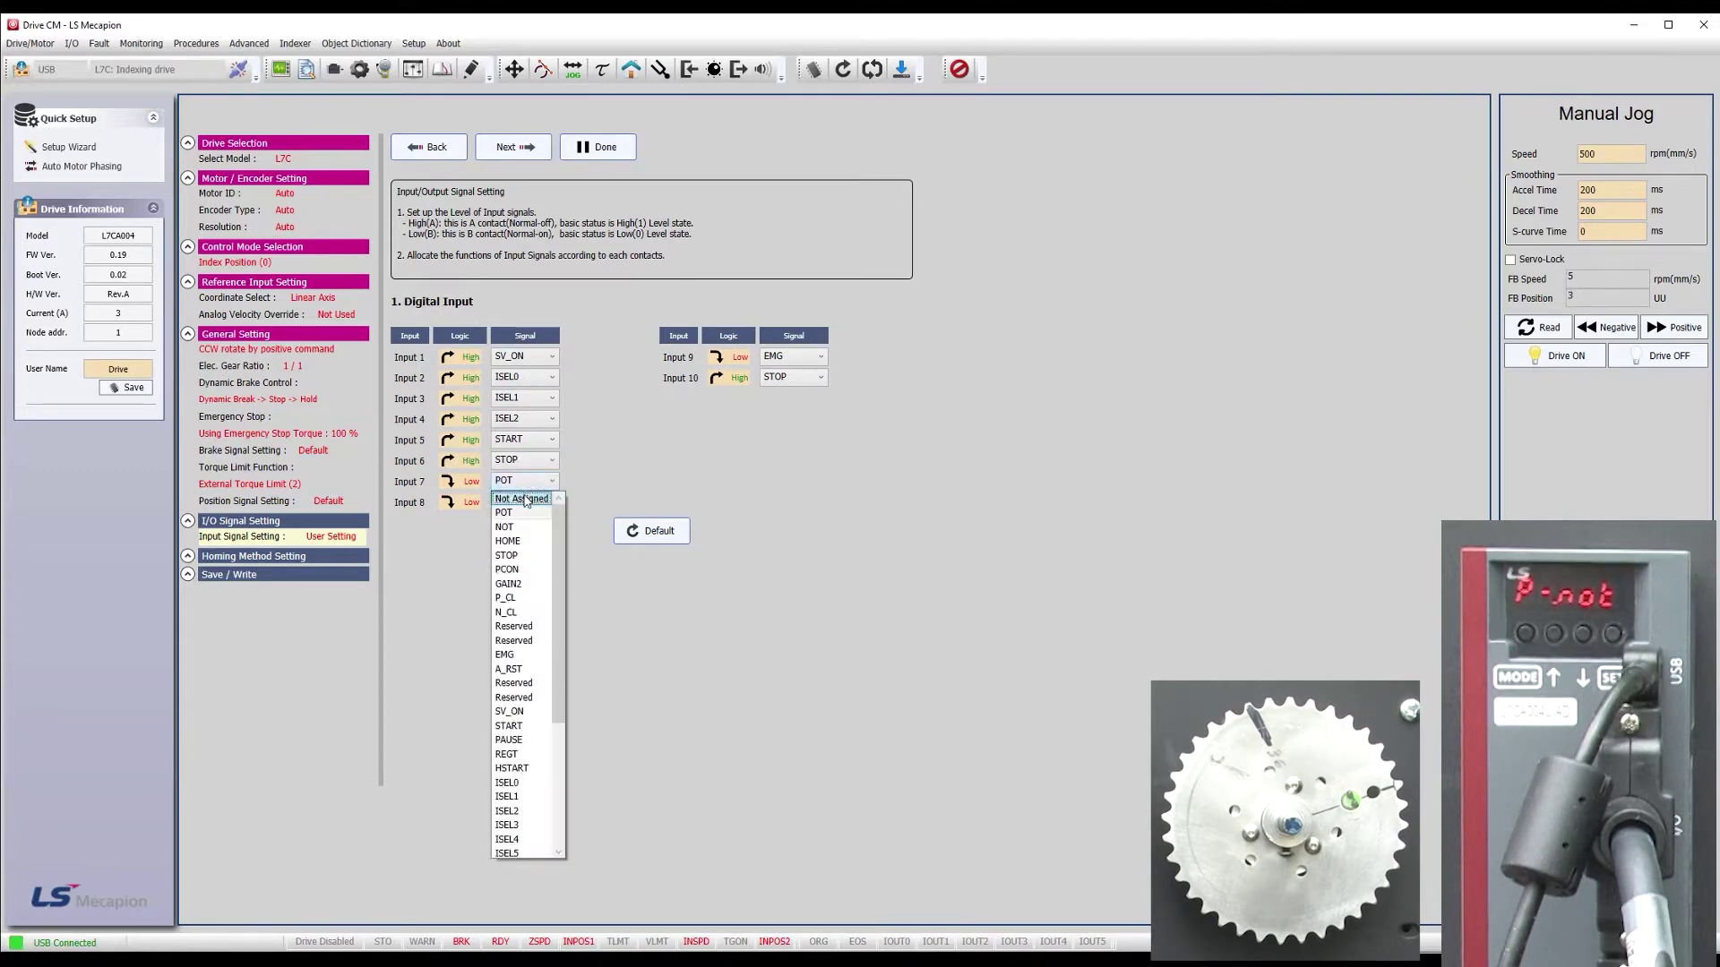
click(520, 498)
click(537, 501)
click(531, 519)
click(806, 357)
scroll(792, 537, up, 5)
click(788, 368)
click(806, 377)
click(788, 397)
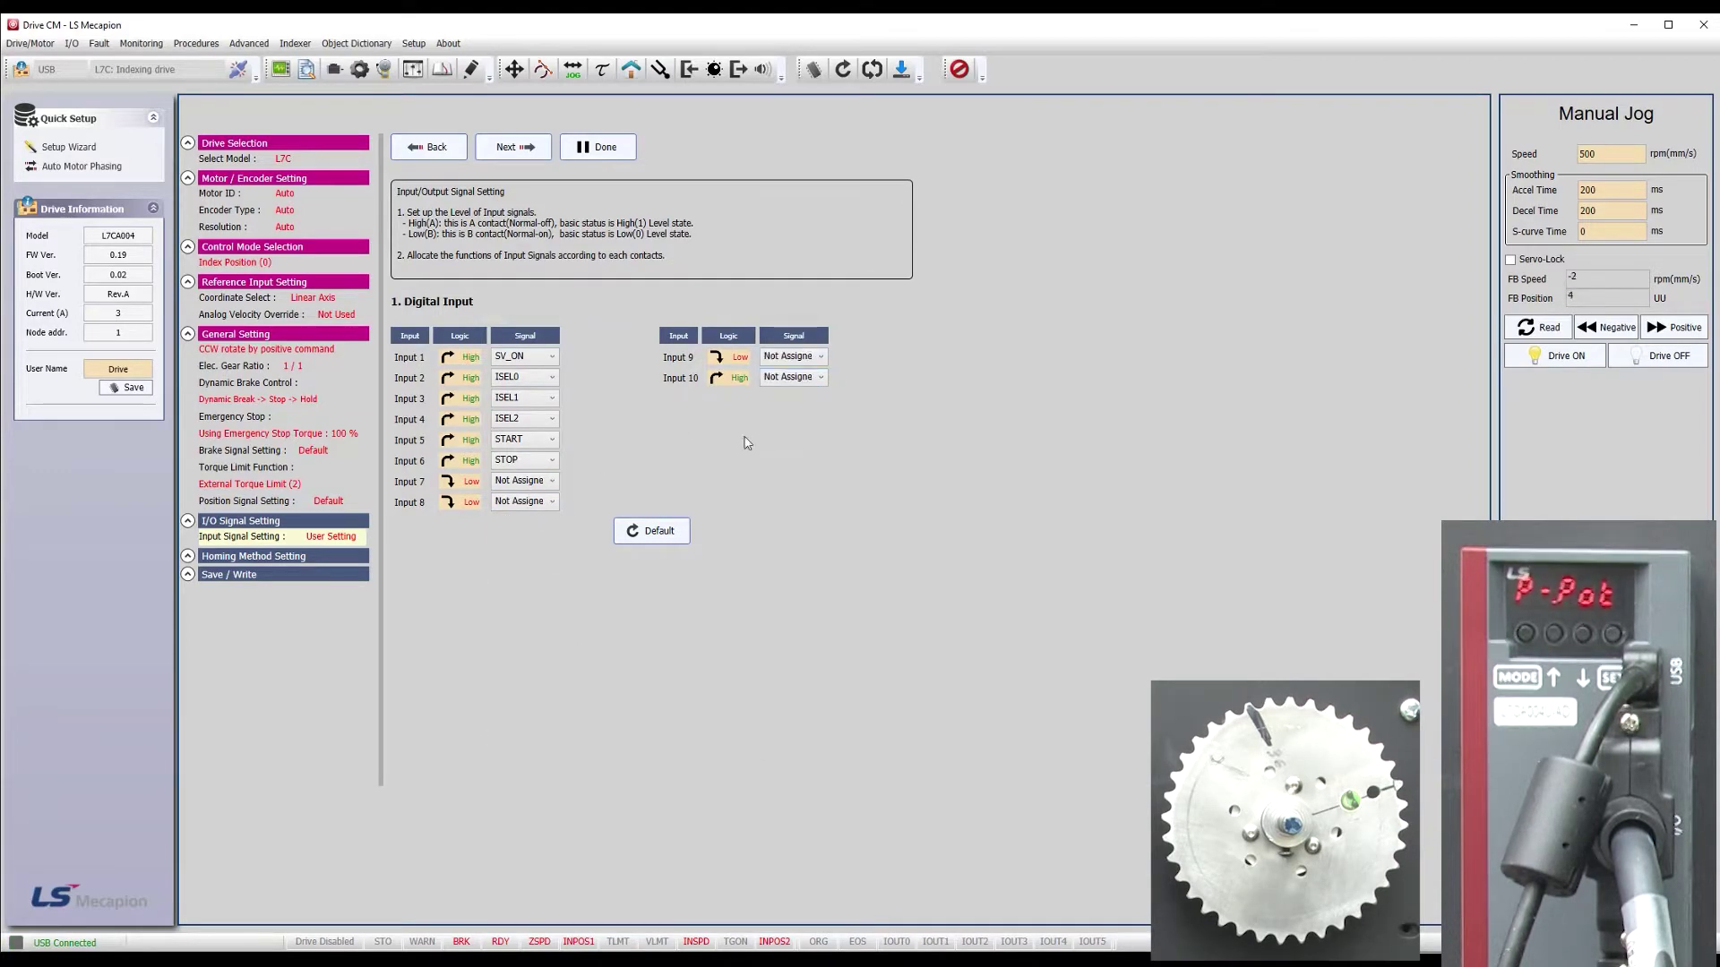
Step: Assign IOUT0 to digital output 1 and change the signals of digital outputs 2 through 5
click(524, 152)
click(705, 358)
click(690, 558)
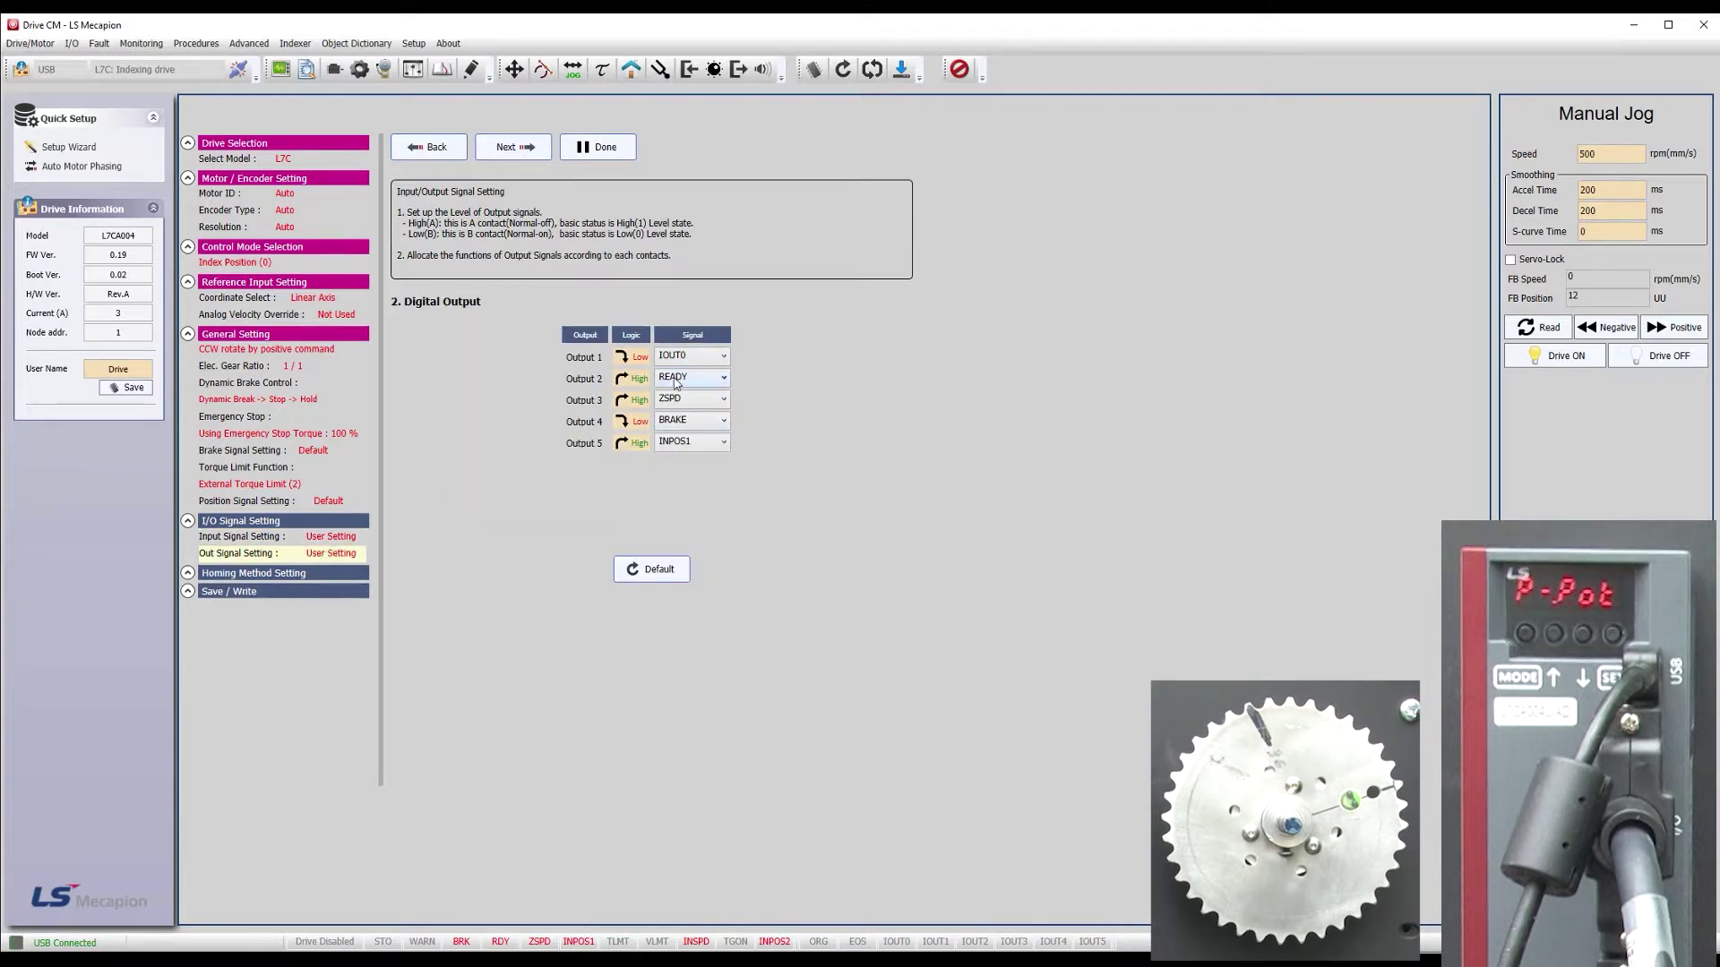
click(708, 378)
click(687, 688)
click(707, 399)
click(689, 714)
click(708, 420)
click(685, 439)
click(694, 442)
click(686, 460)
Step: Set the homing method to 35: Current Position
click(508, 147)
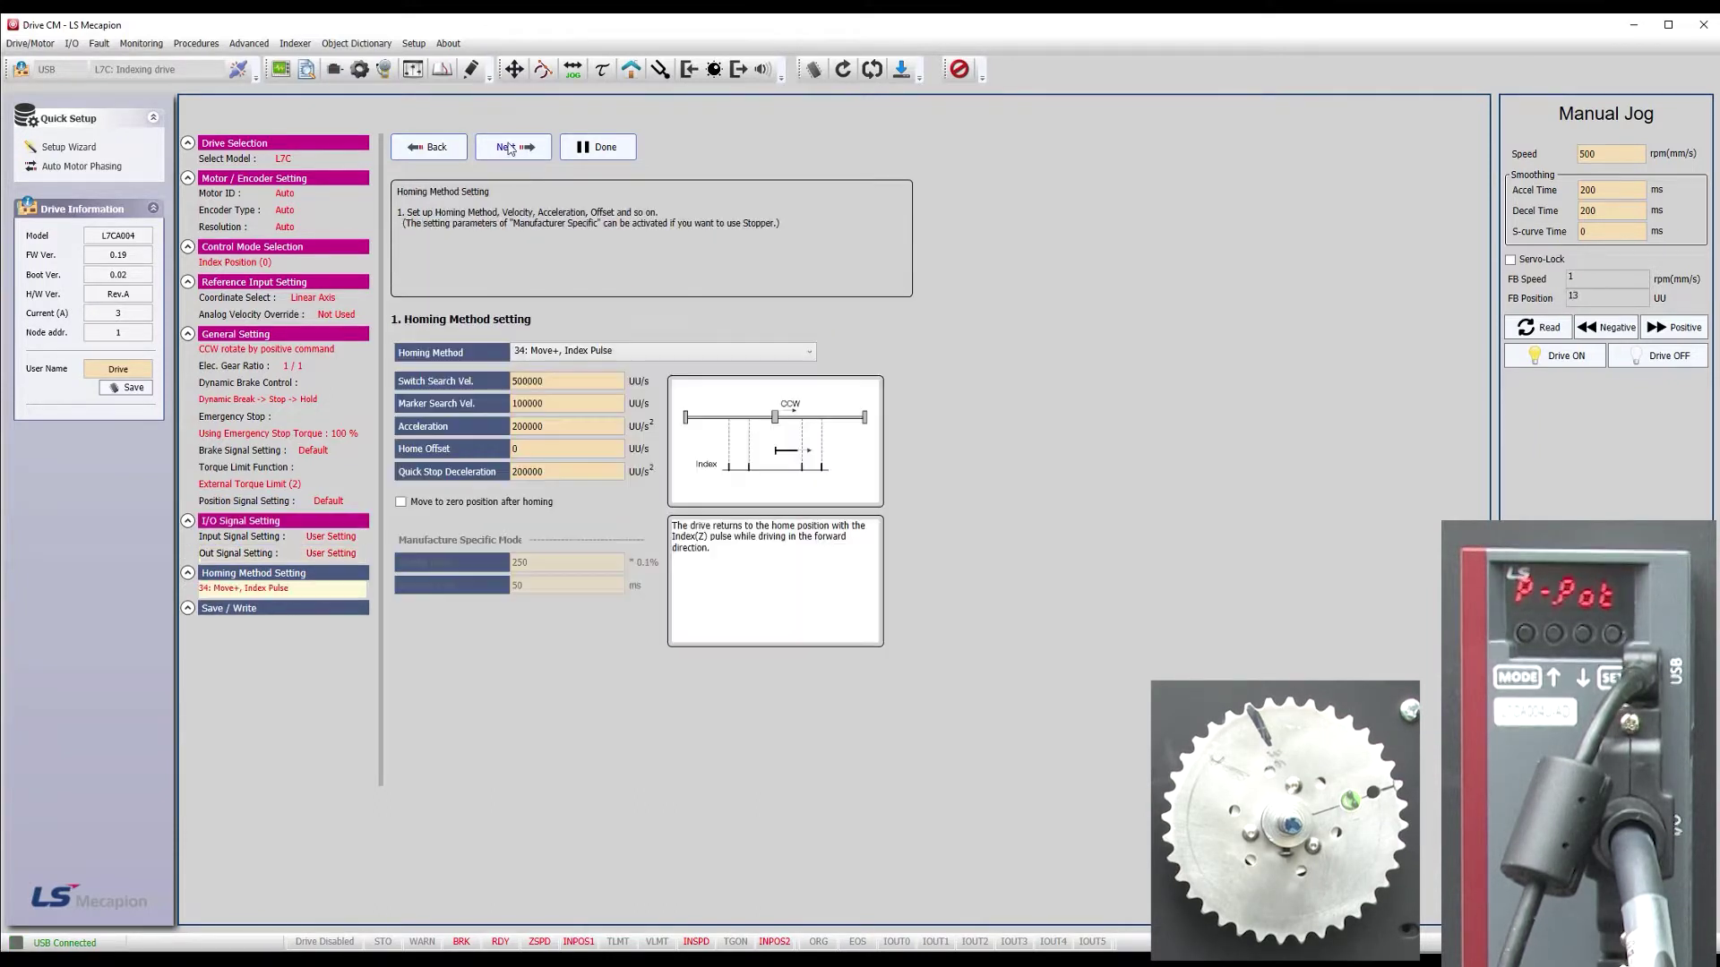
click(535, 352)
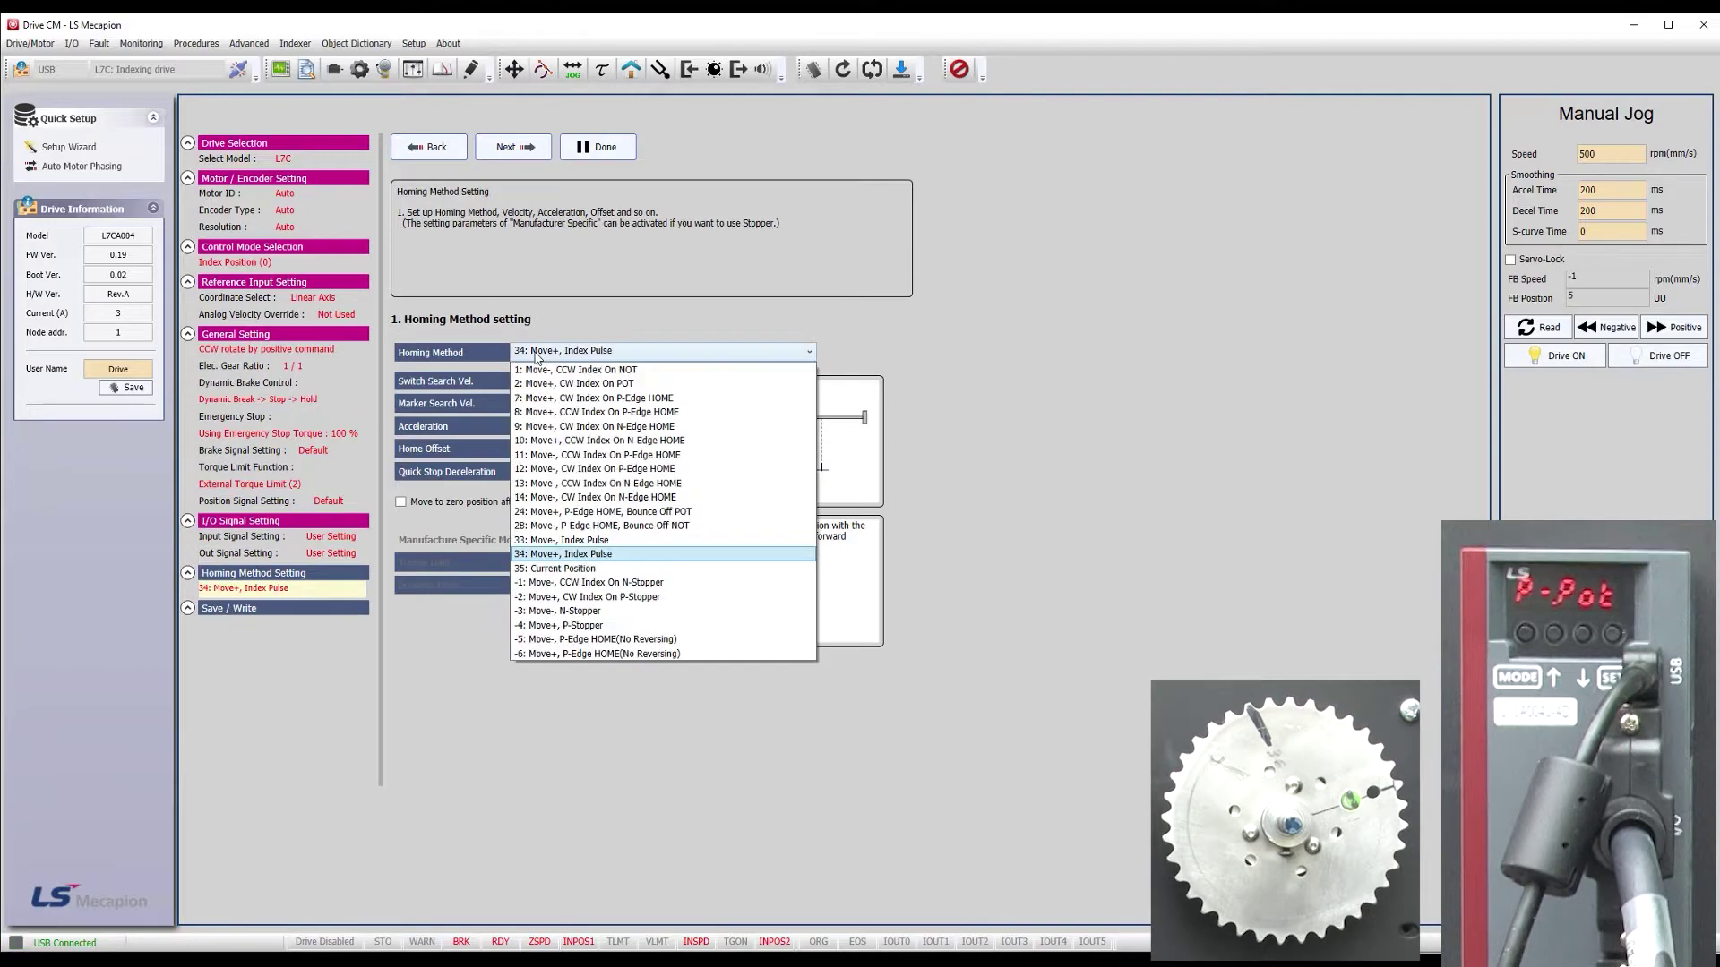
click(553, 568)
Step: Write the wizard settings to the drive and restart it with a software reset
click(524, 150)
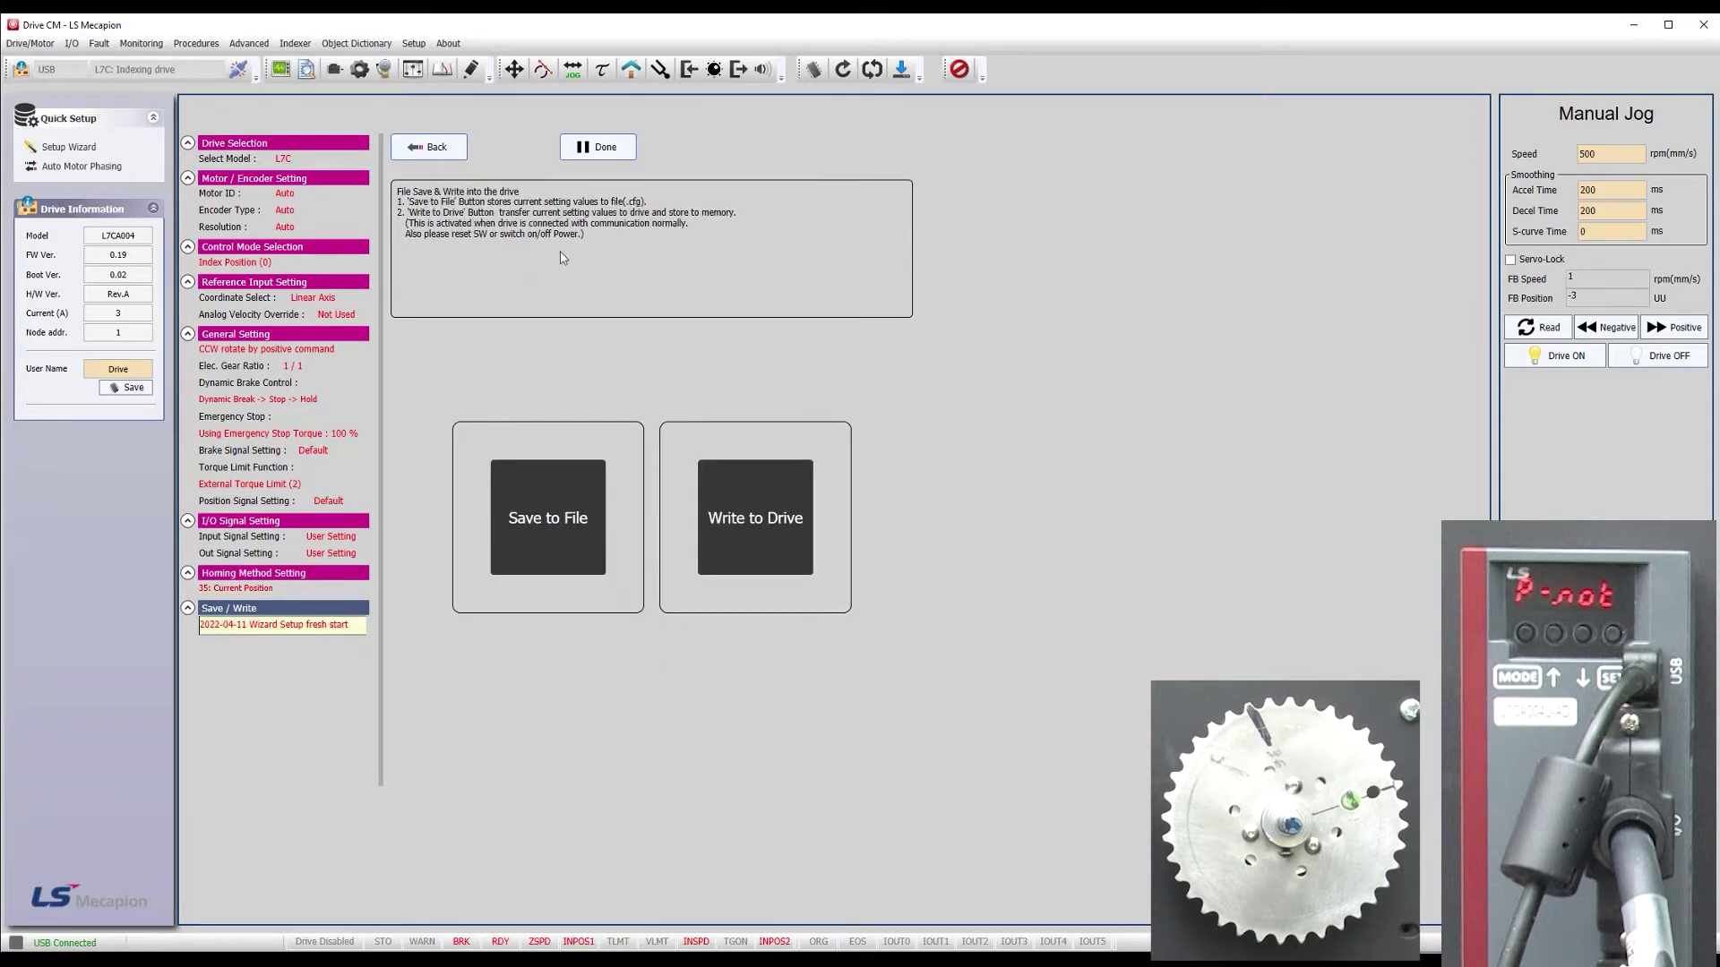
click(727, 494)
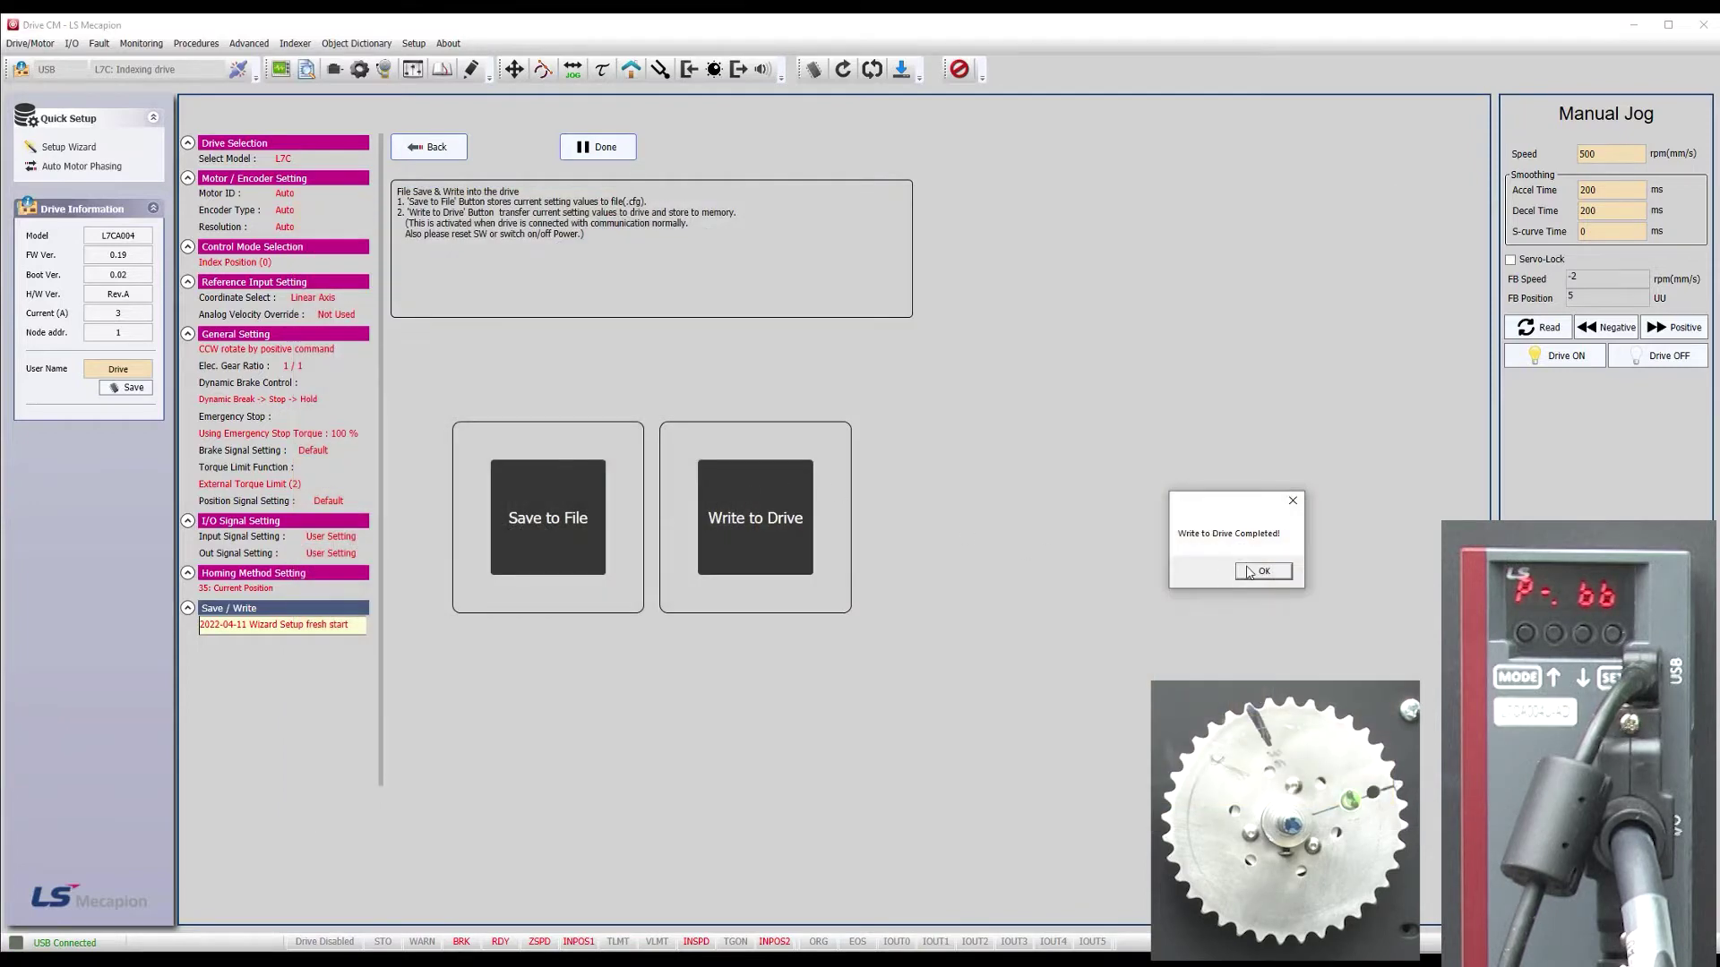
click(1248, 571)
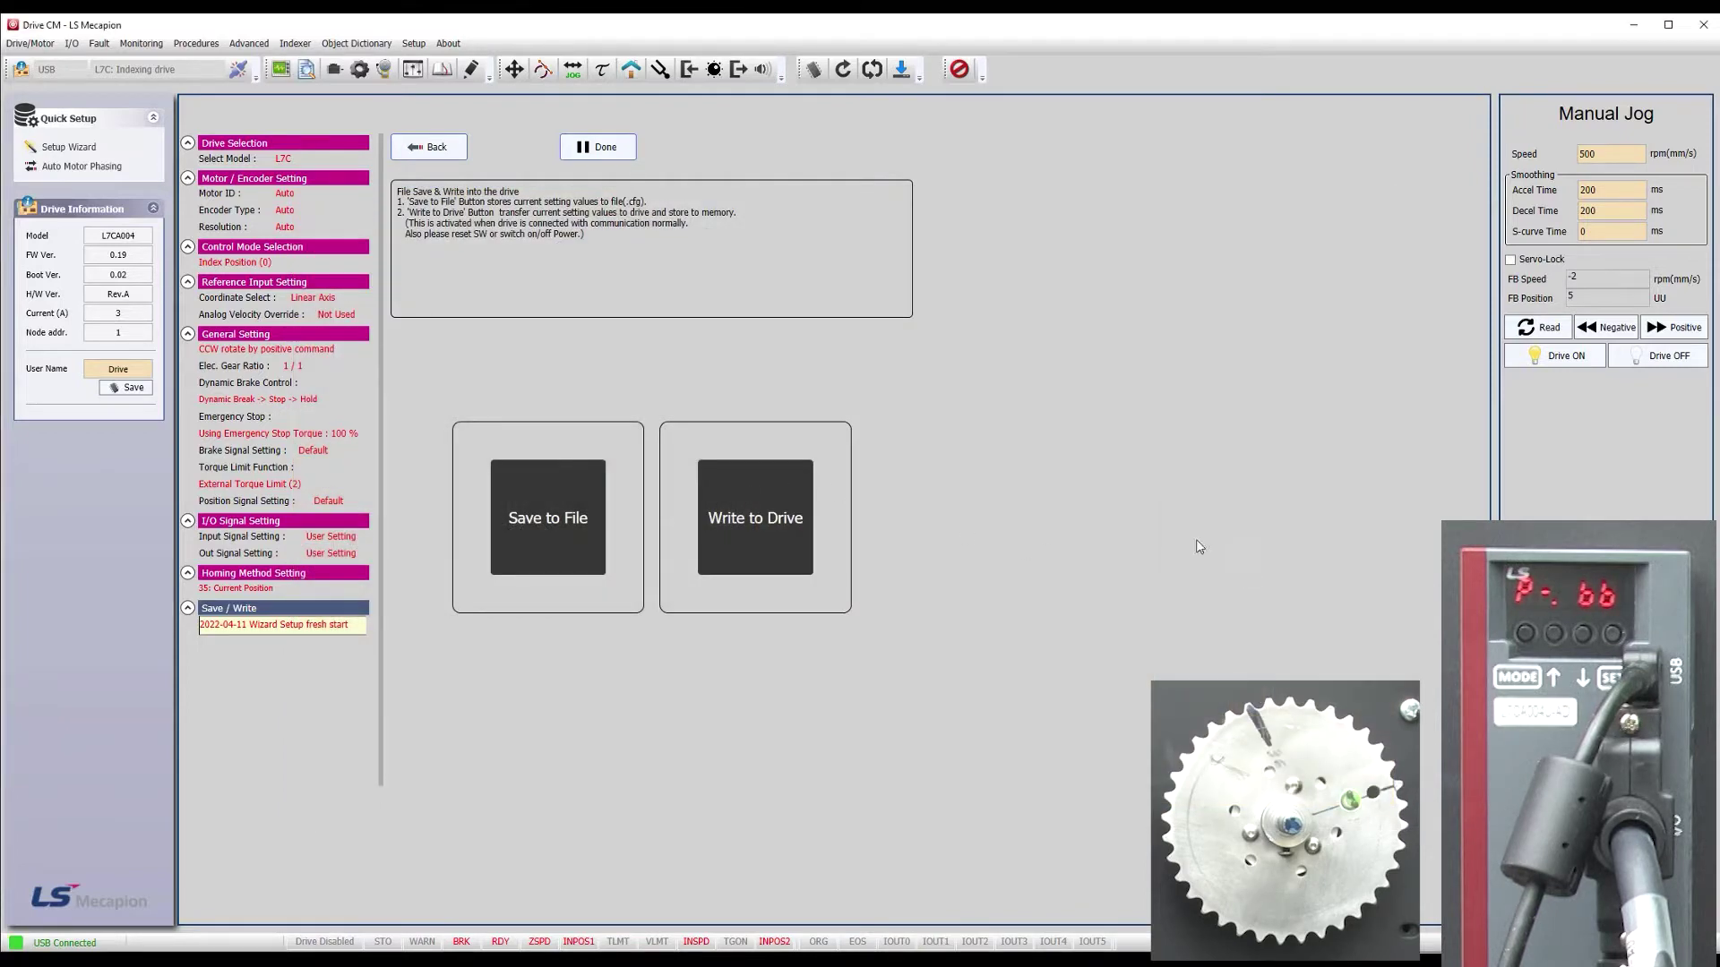
click(872, 70)
click(1284, 580)
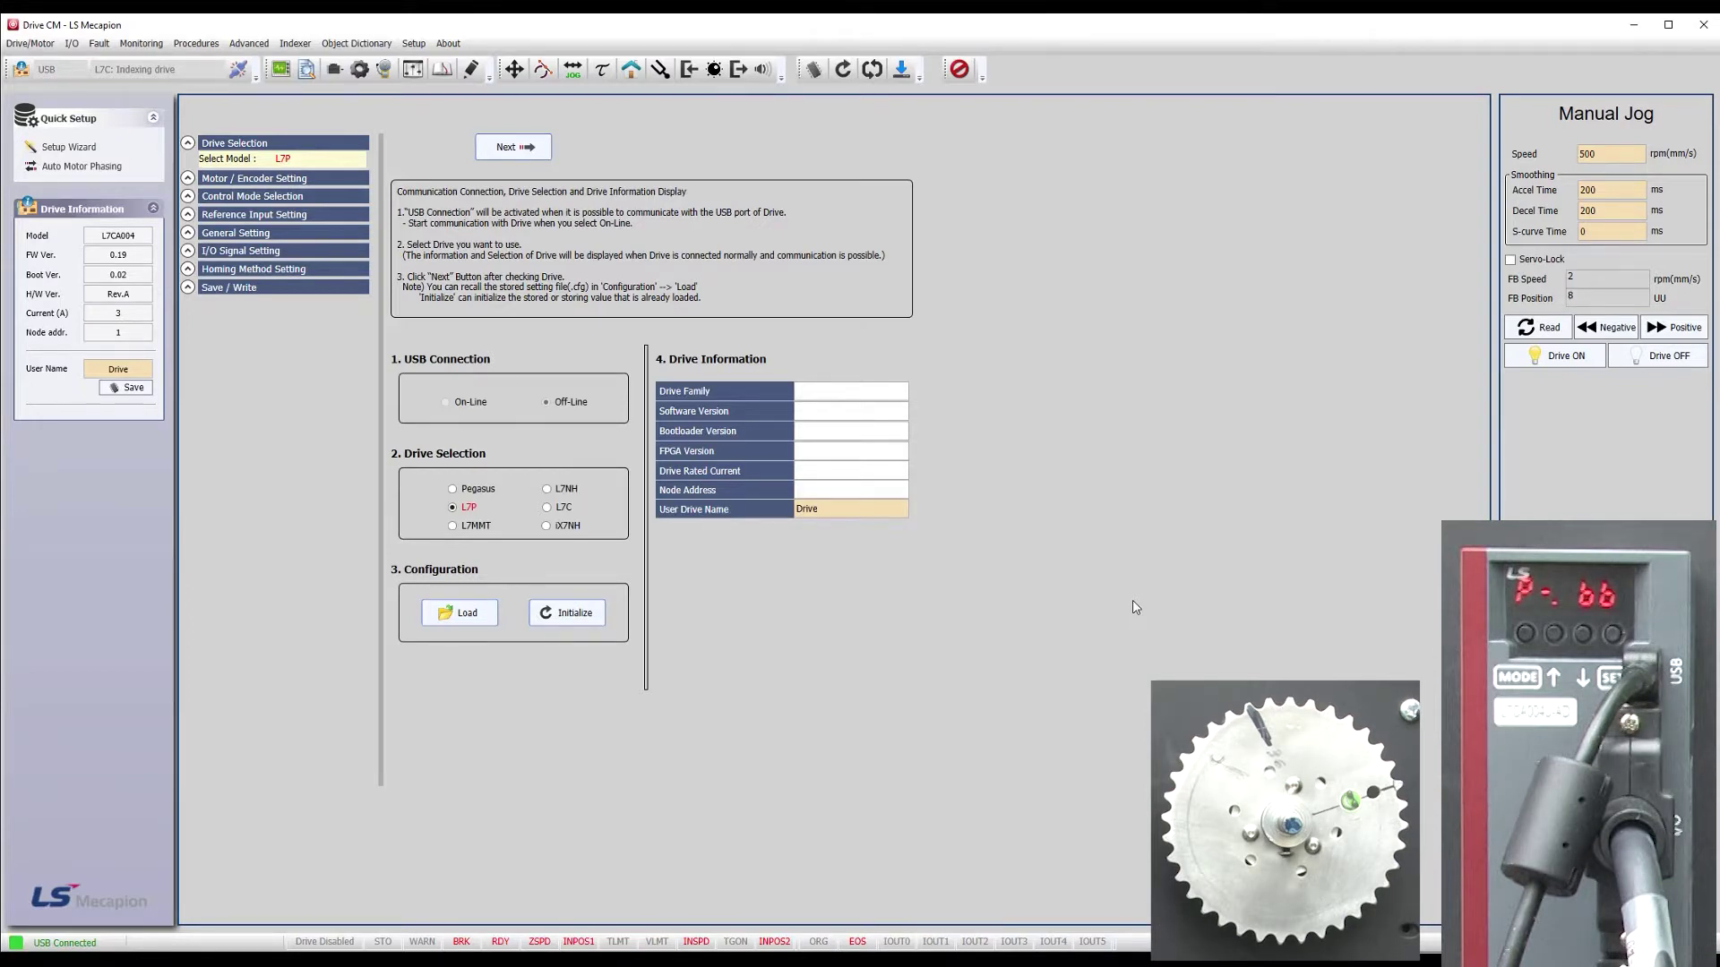
Step: Review the index motion settings and start an oscilloscope trace with the digital input controls displayed
click(472, 71)
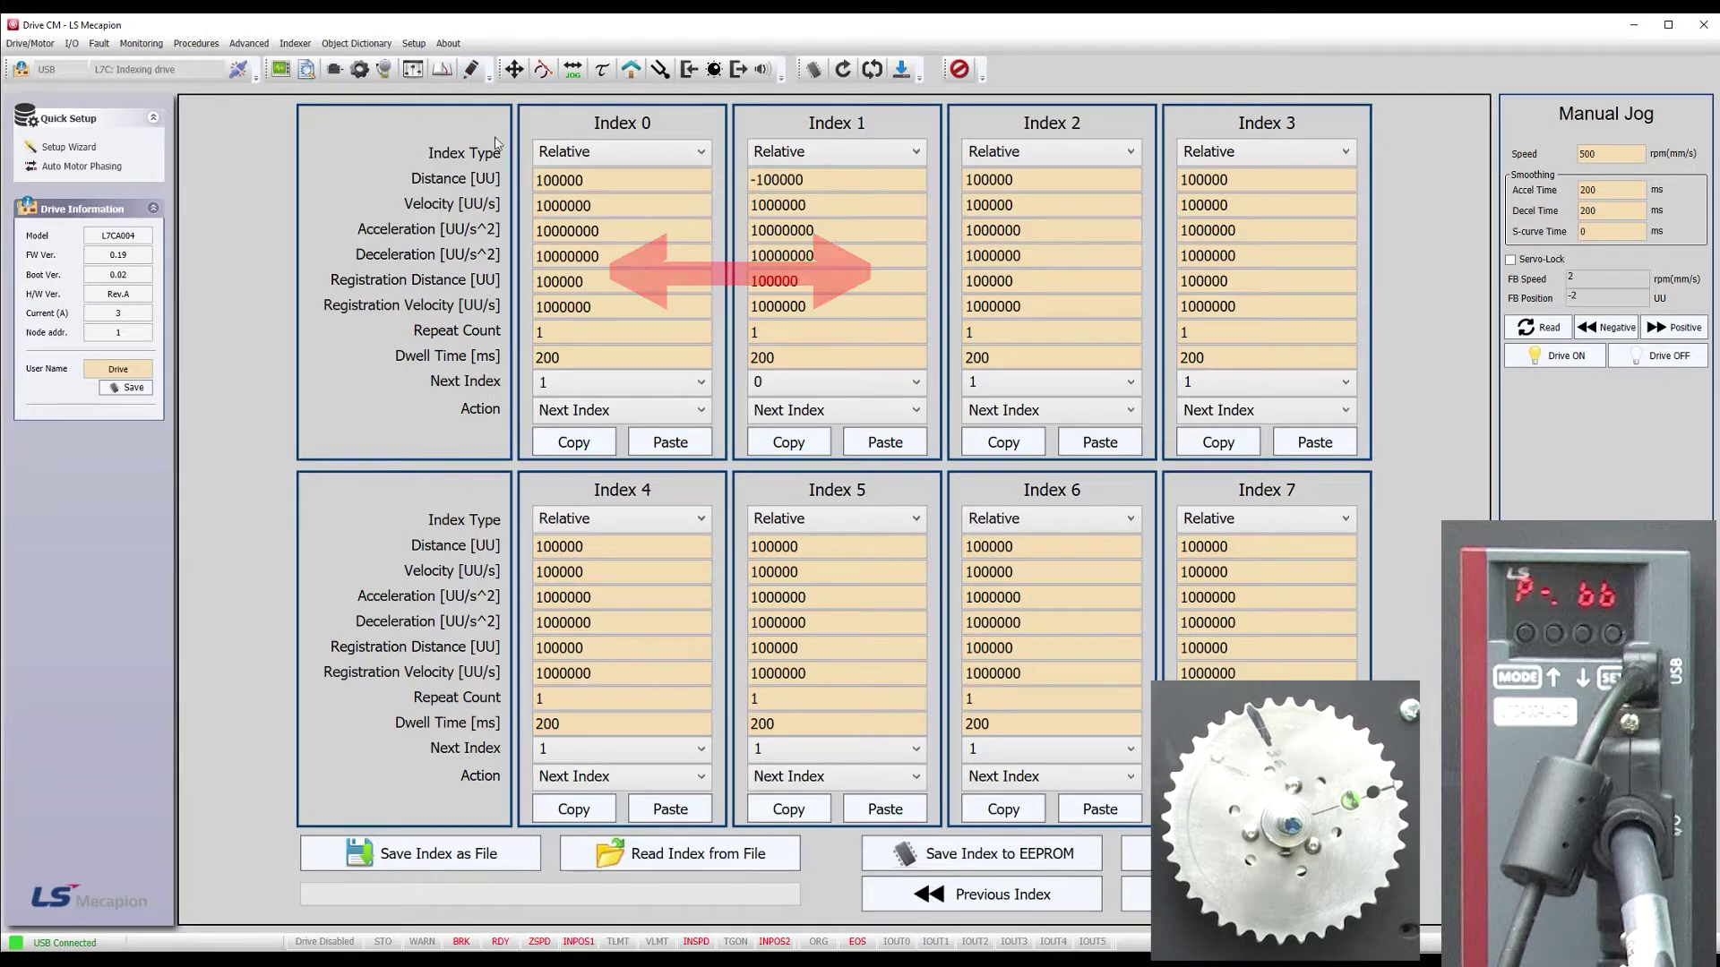
click(282, 73)
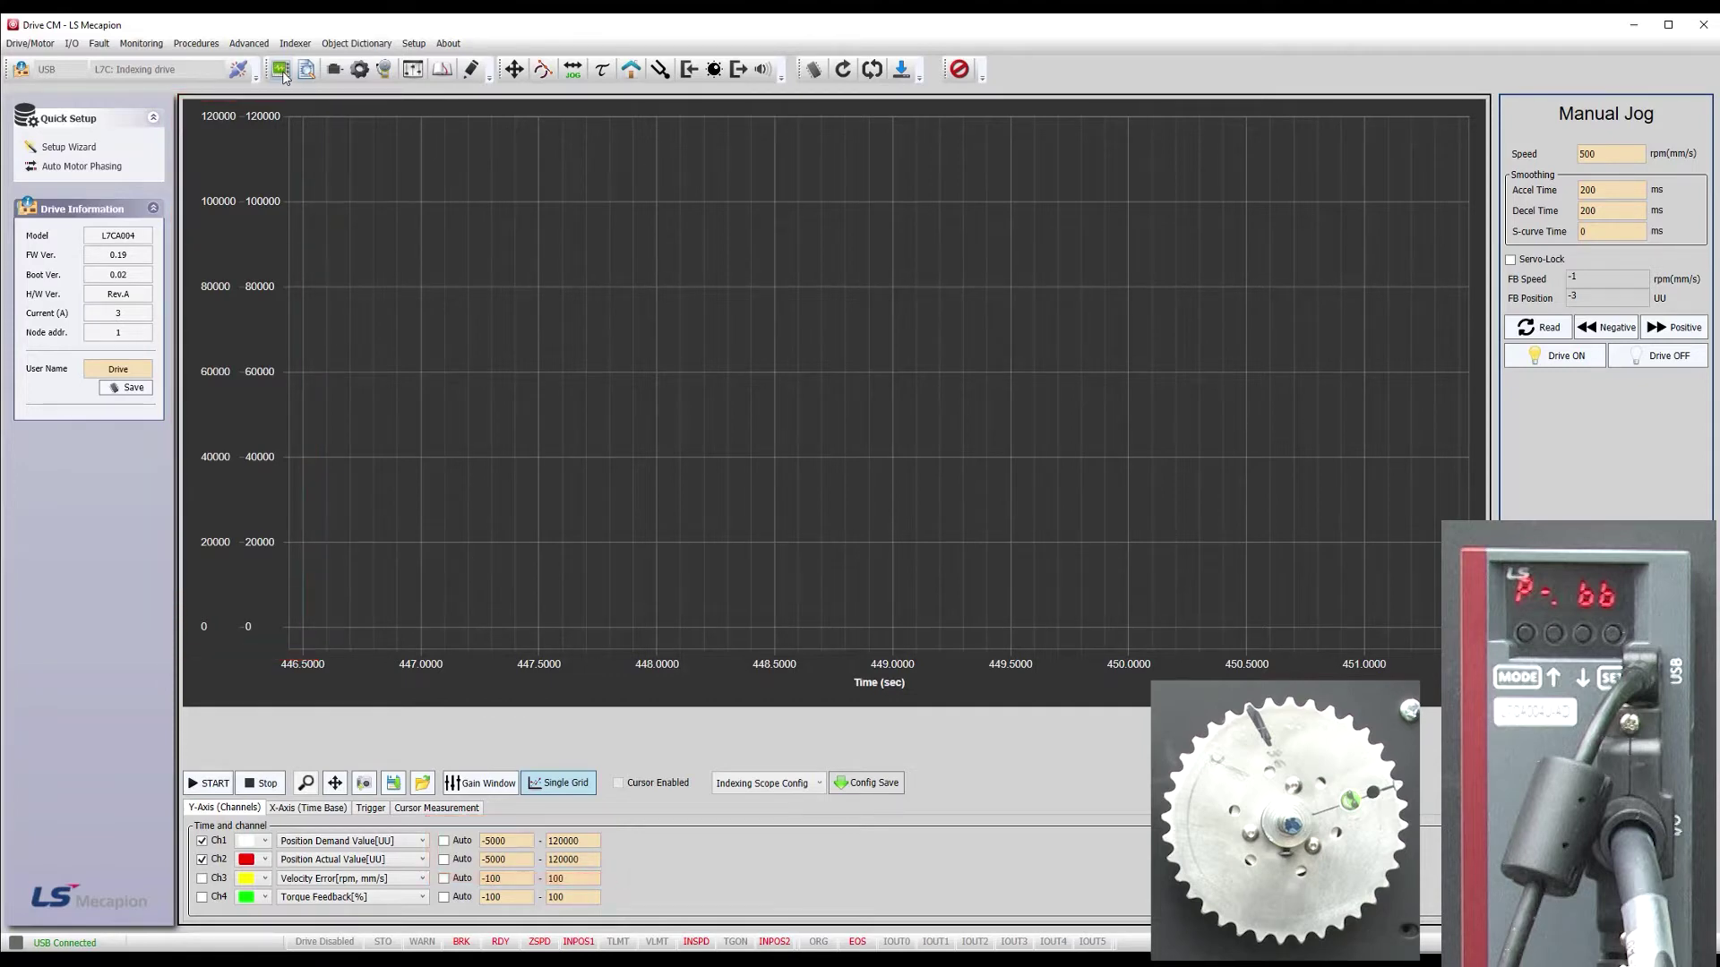
click(693, 77)
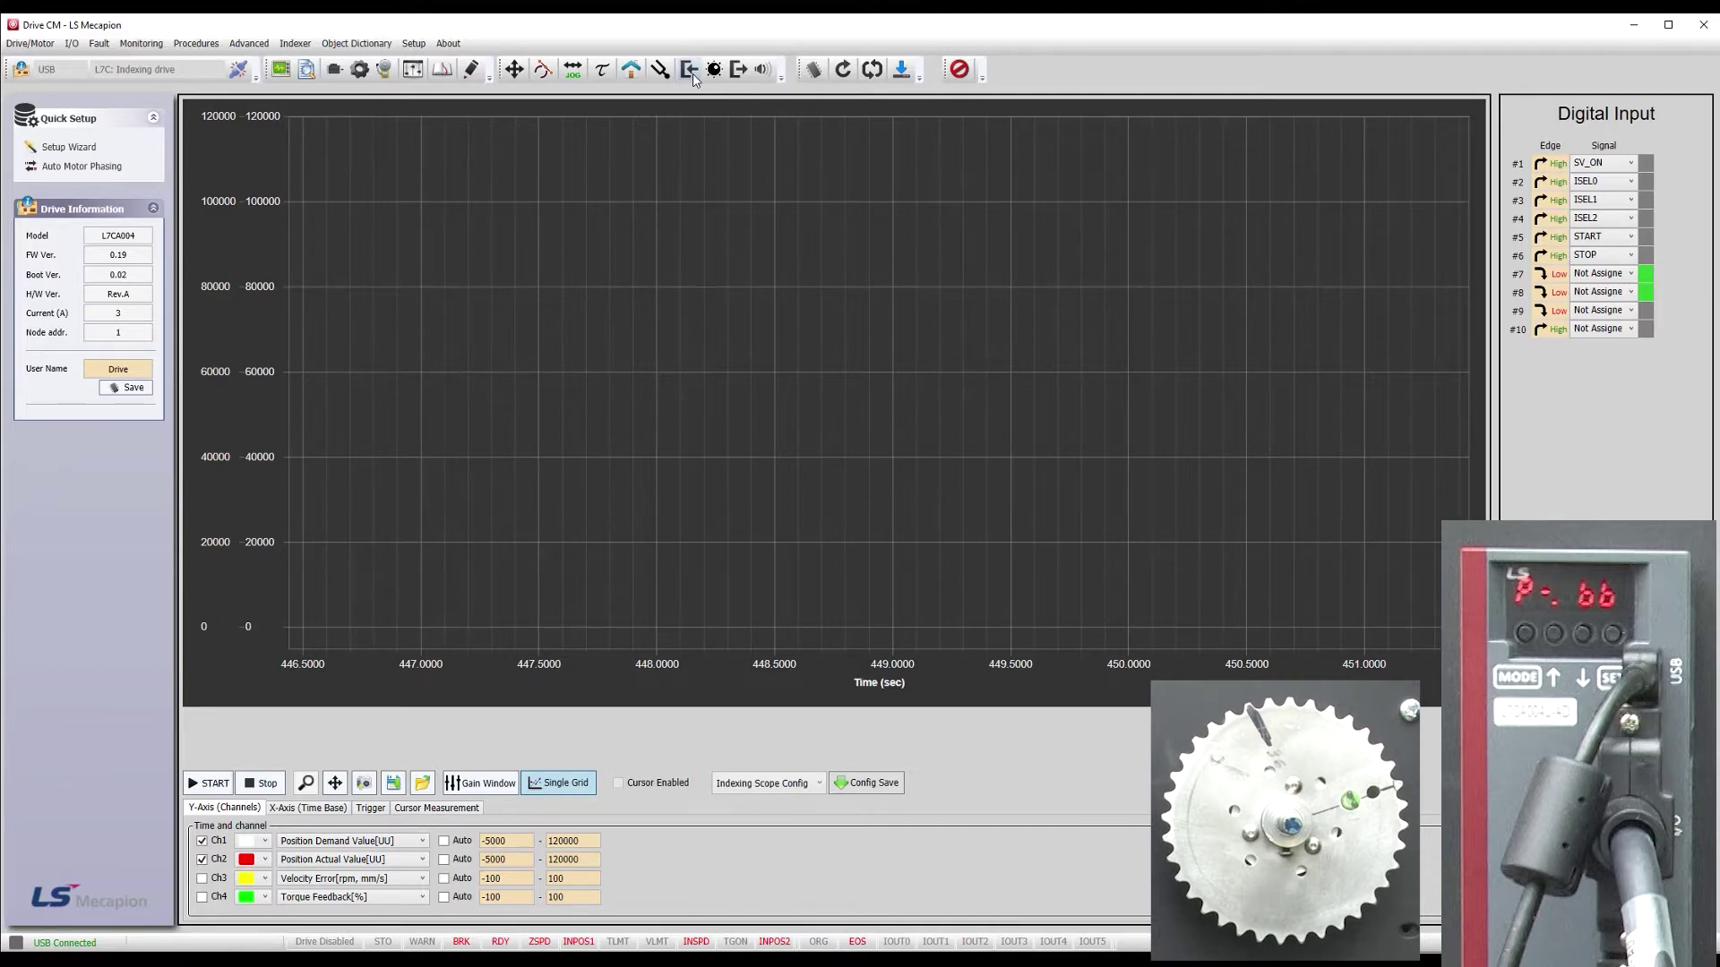
click(208, 784)
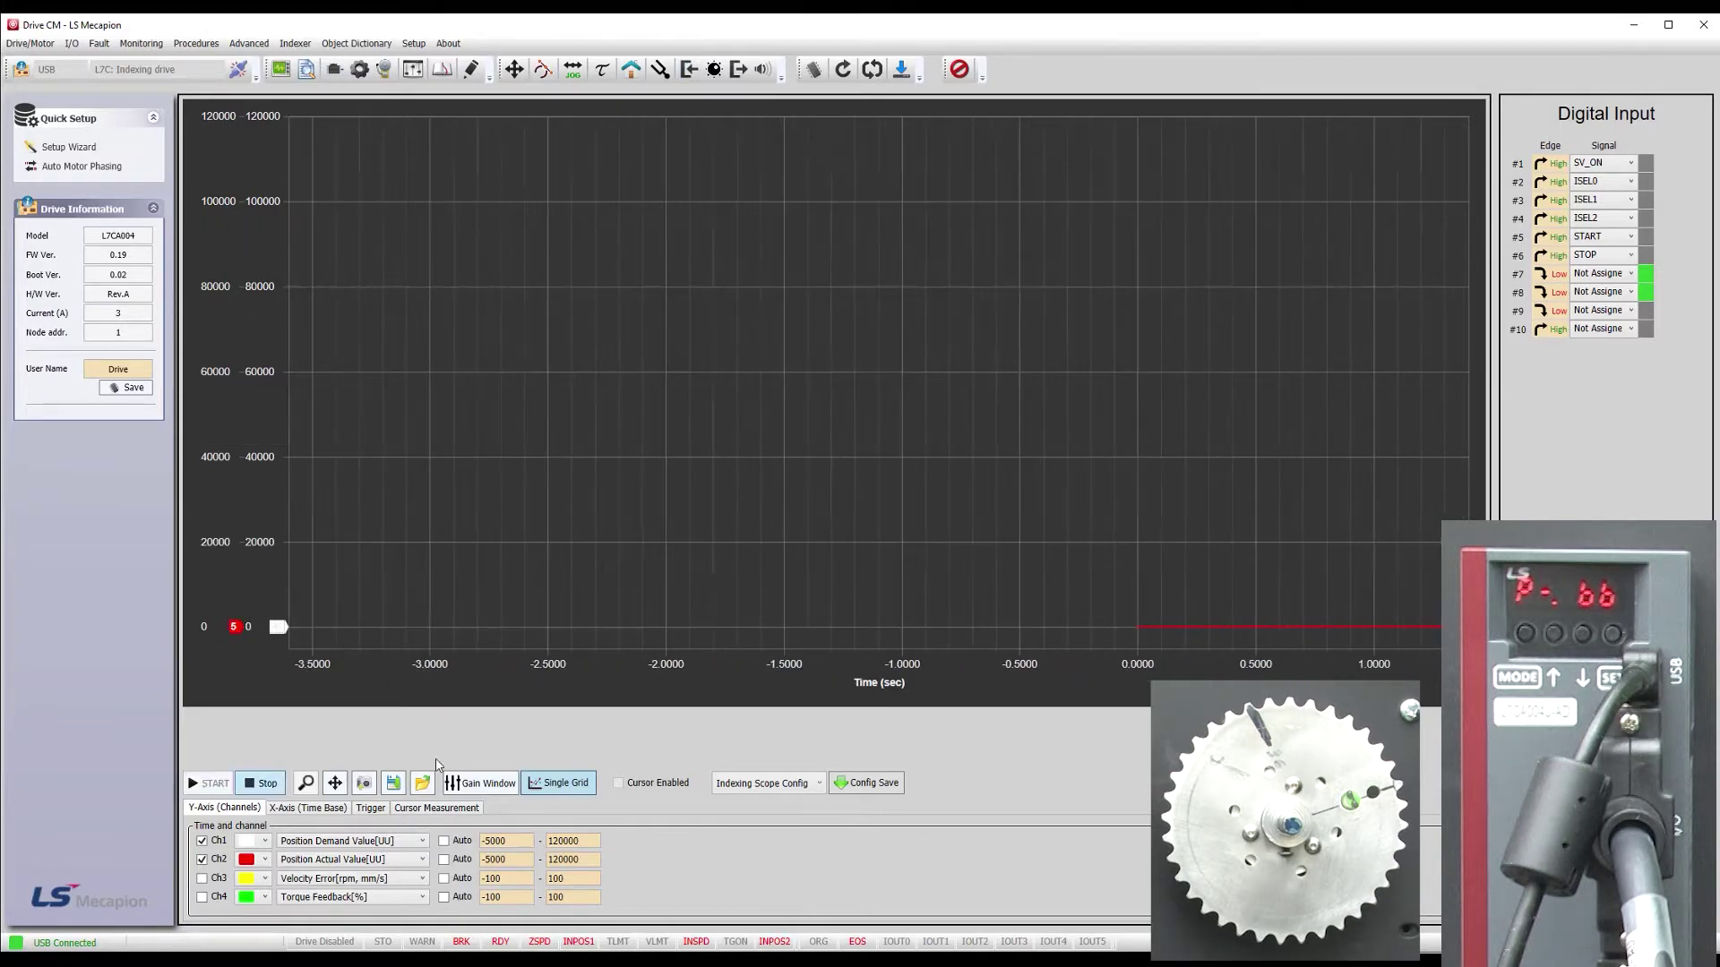
Step: Enable the servo and start the index motion by switching the SV_ON and START inputs to Low logic
click(1563, 164)
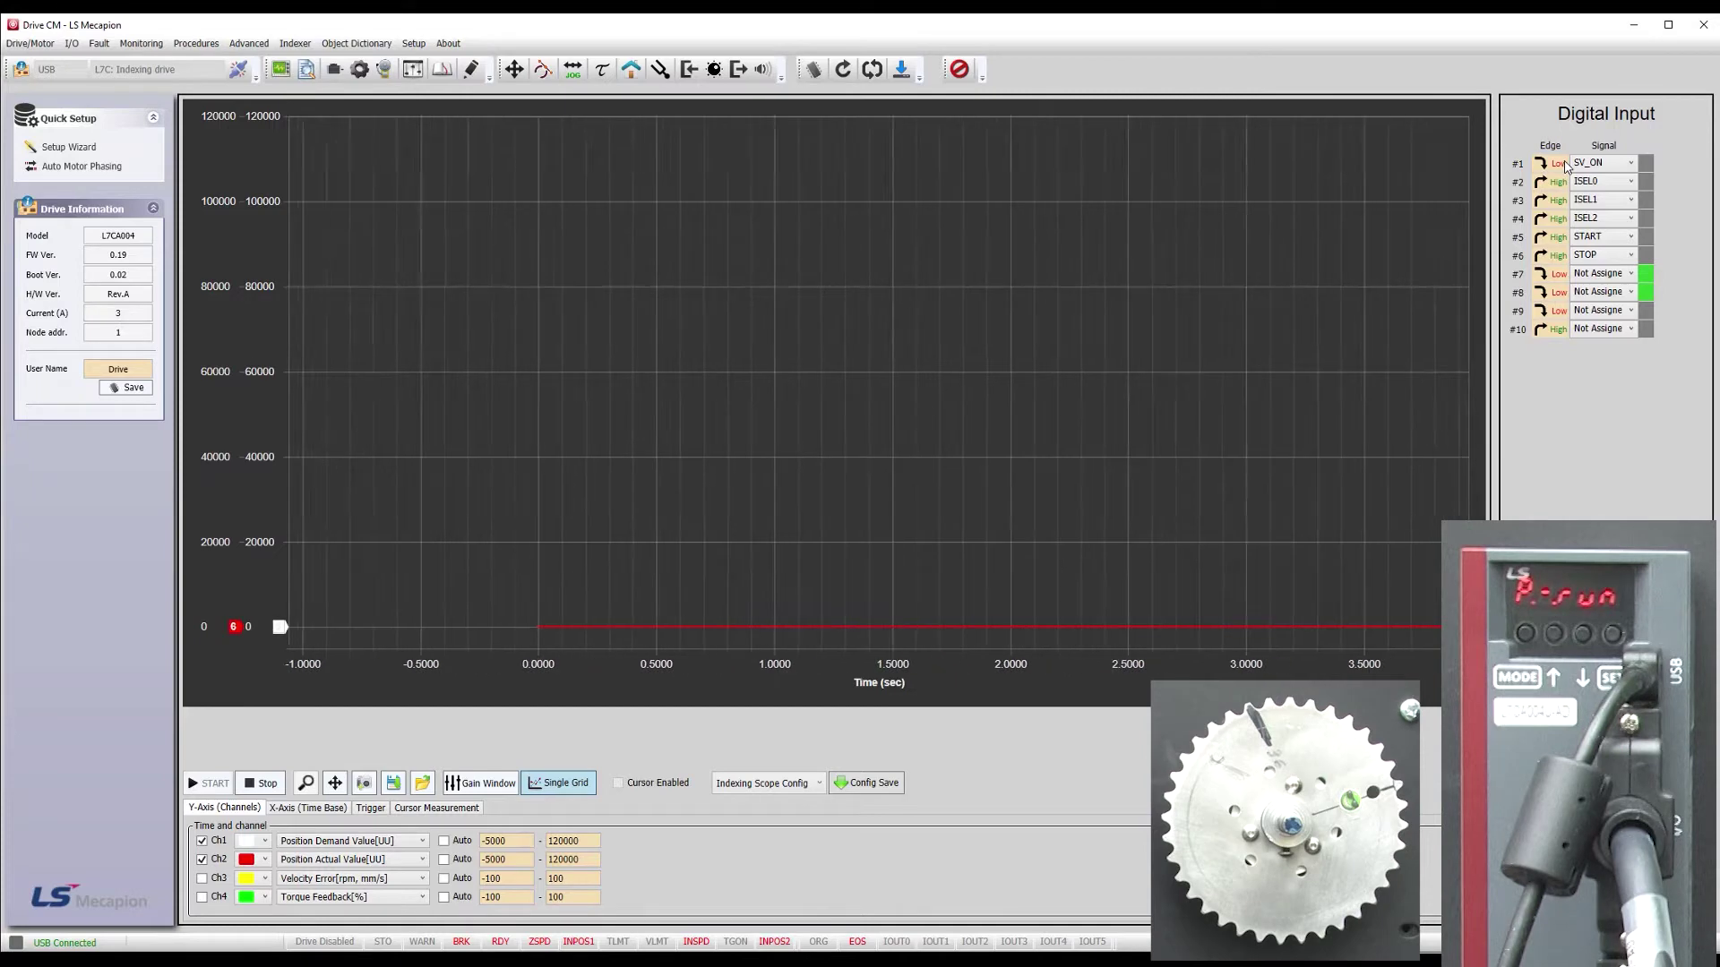
click(1562, 240)
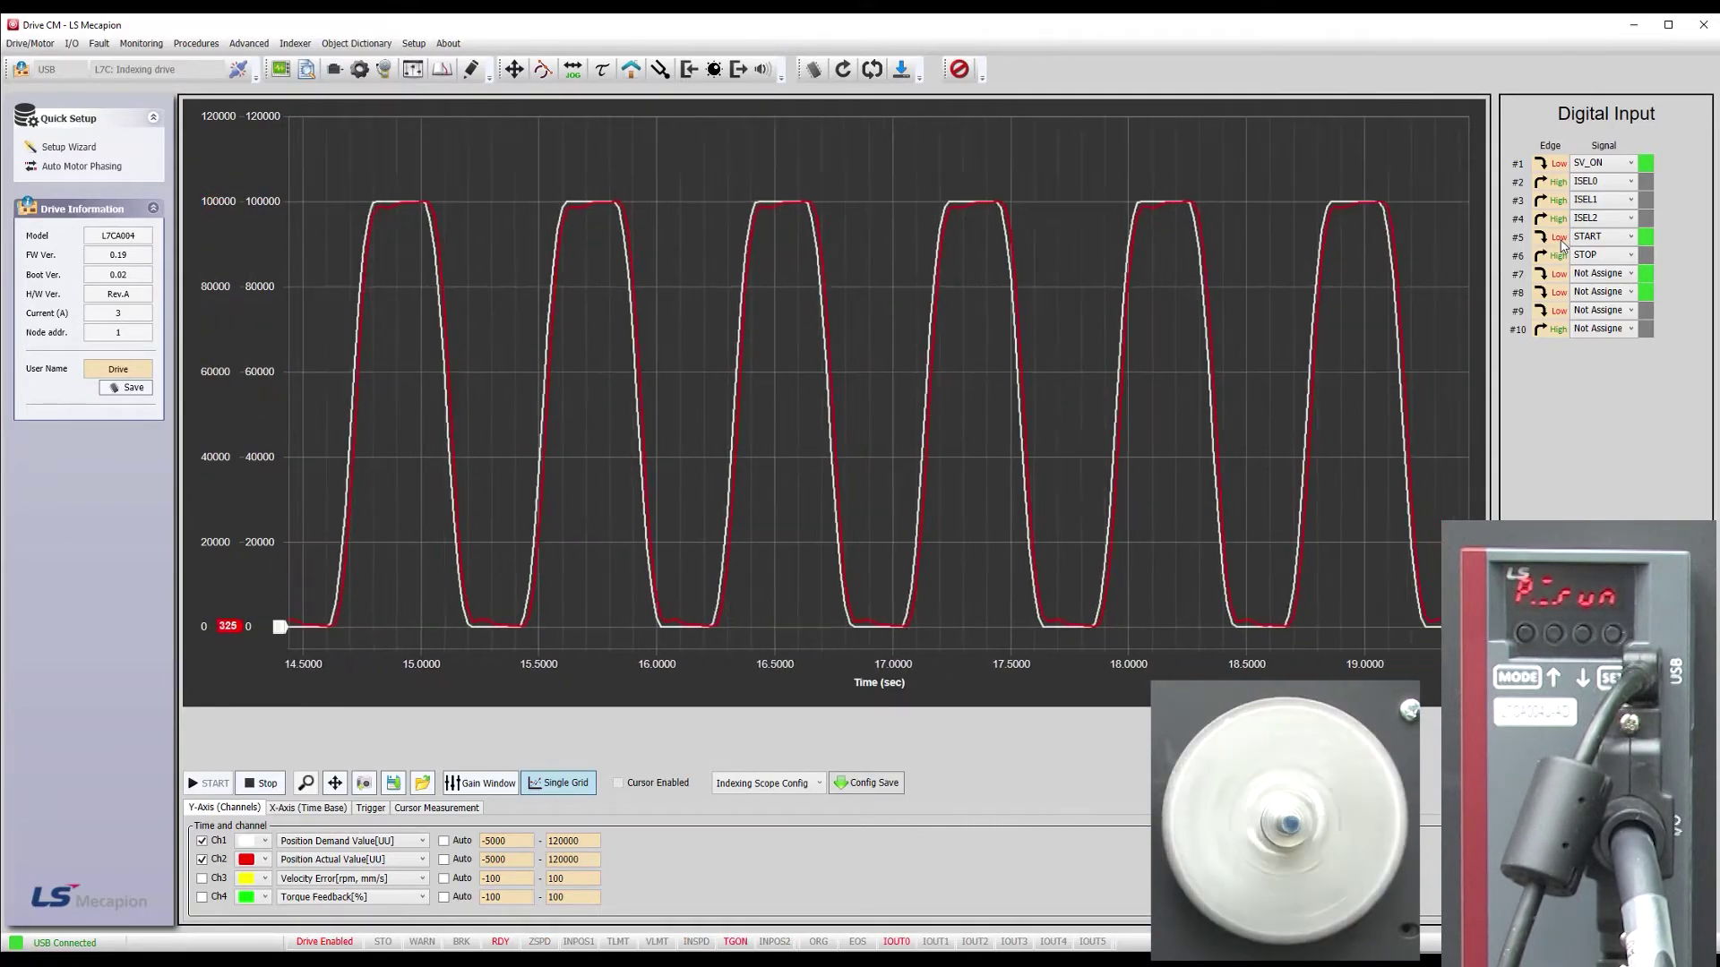
Step: Stop the trace to inspect the position peaks up close, and restart it with the full vertical range restored
click(250, 788)
drag(683, 240, 912, 294)
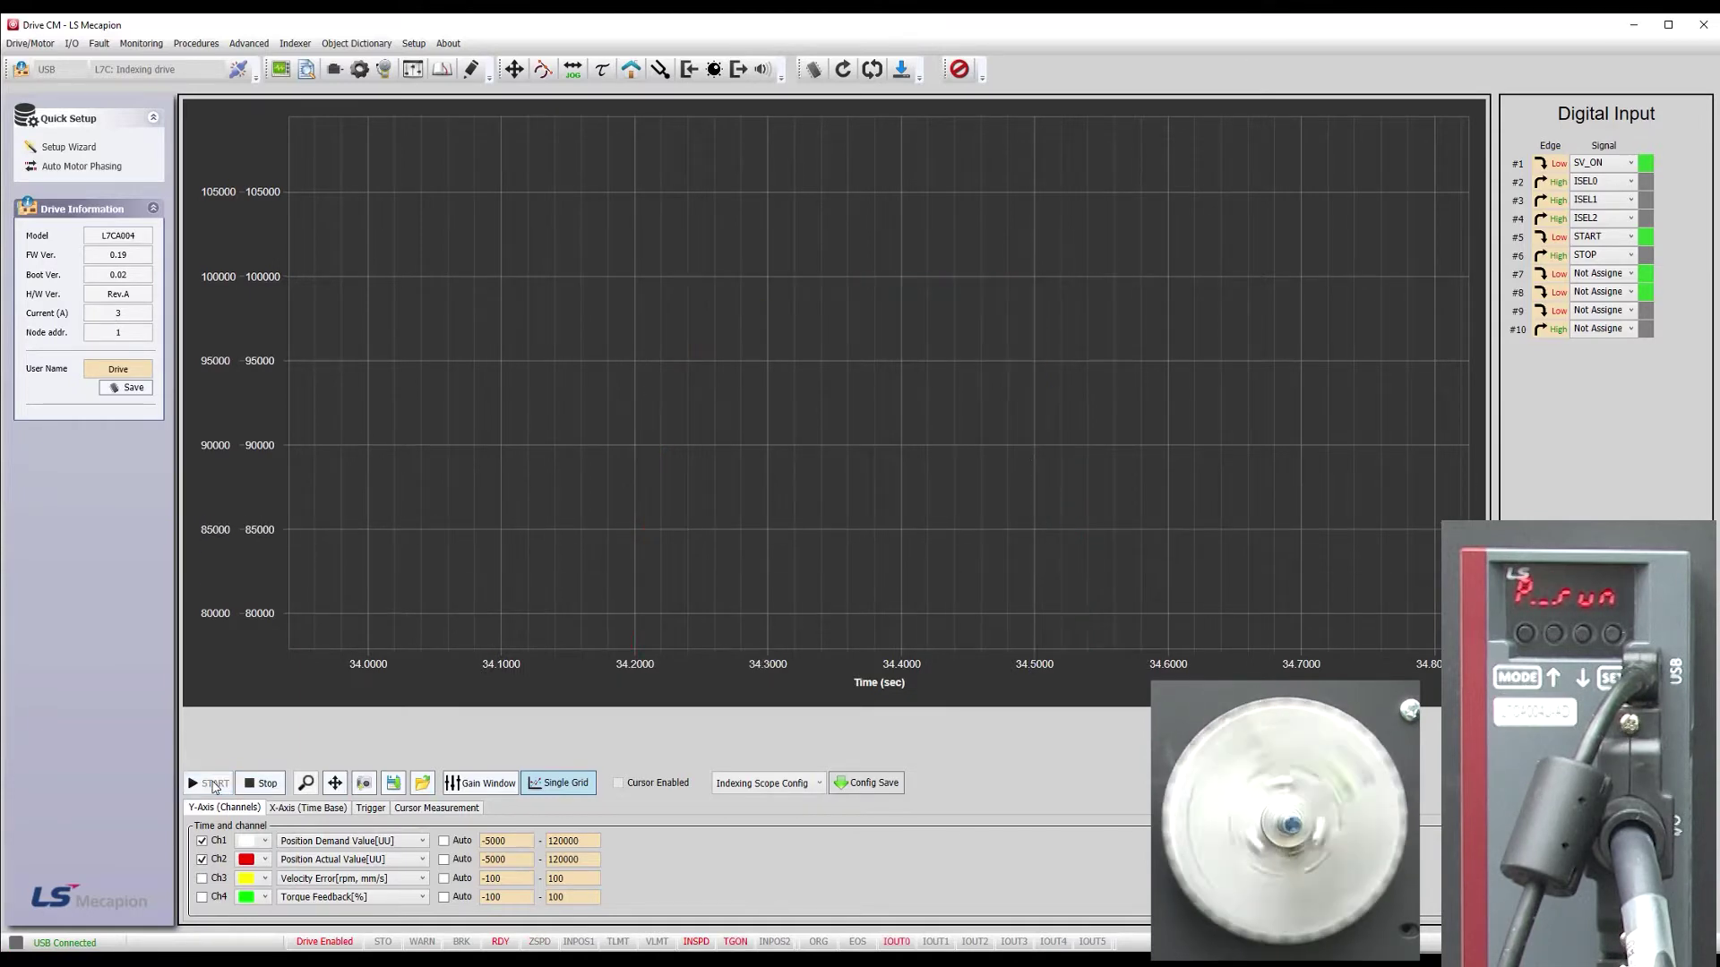
click(215, 783)
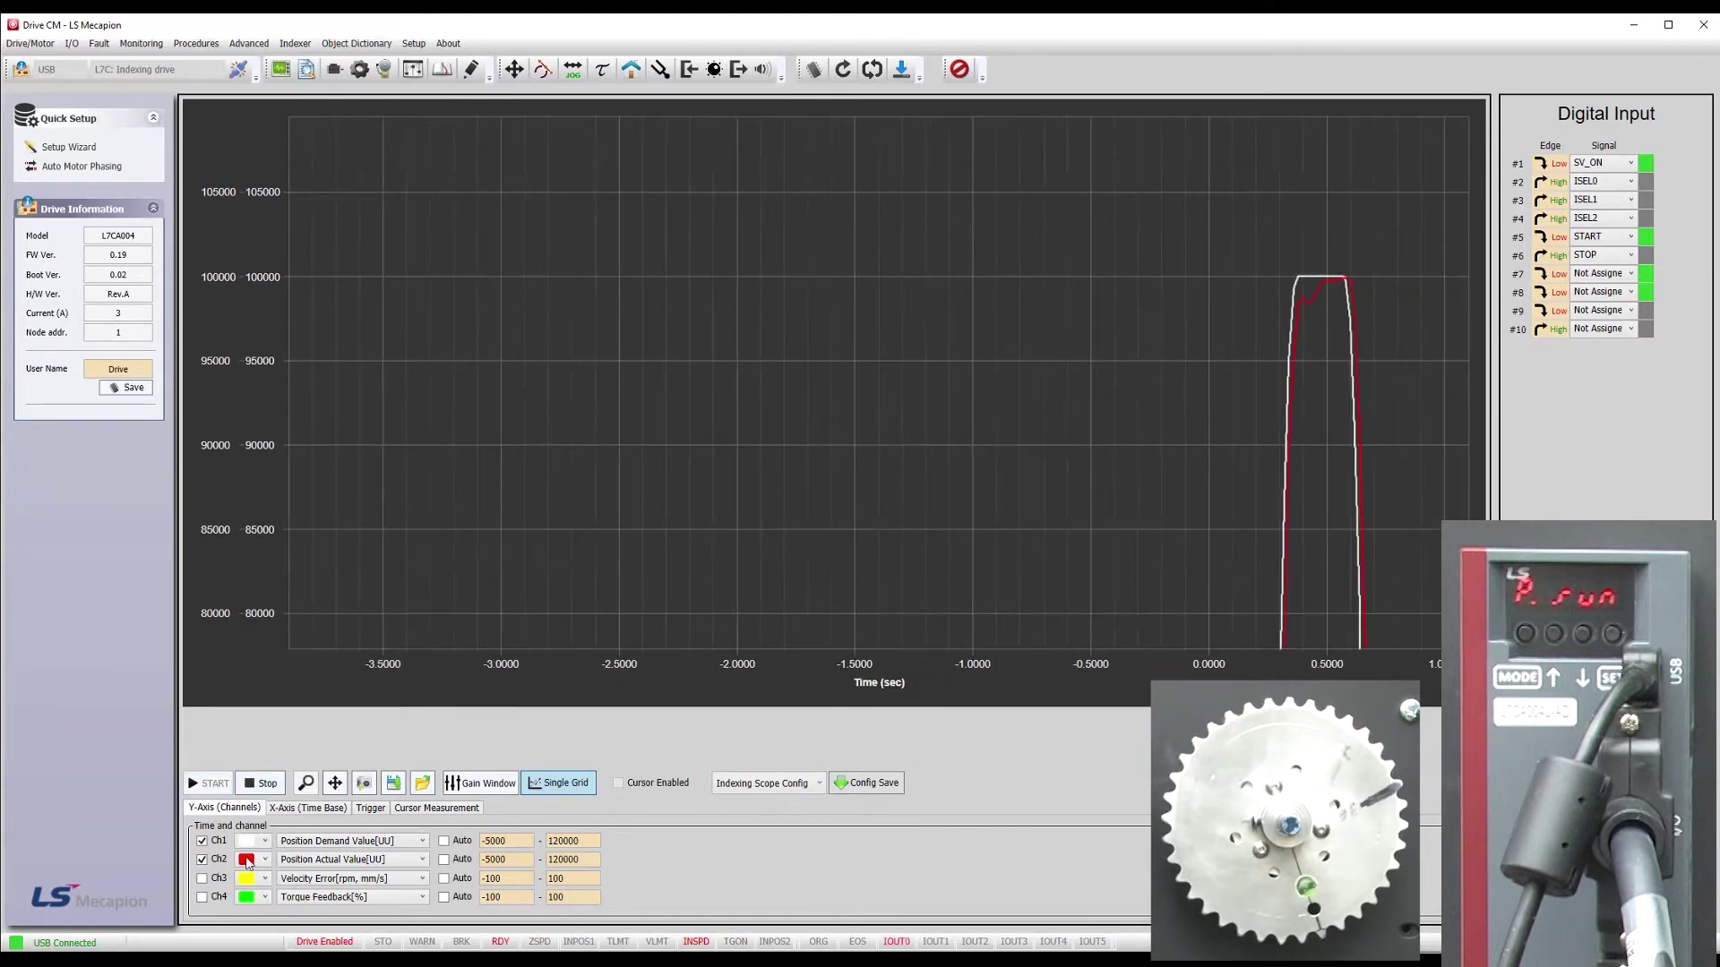
click(443, 841)
click(443, 841)
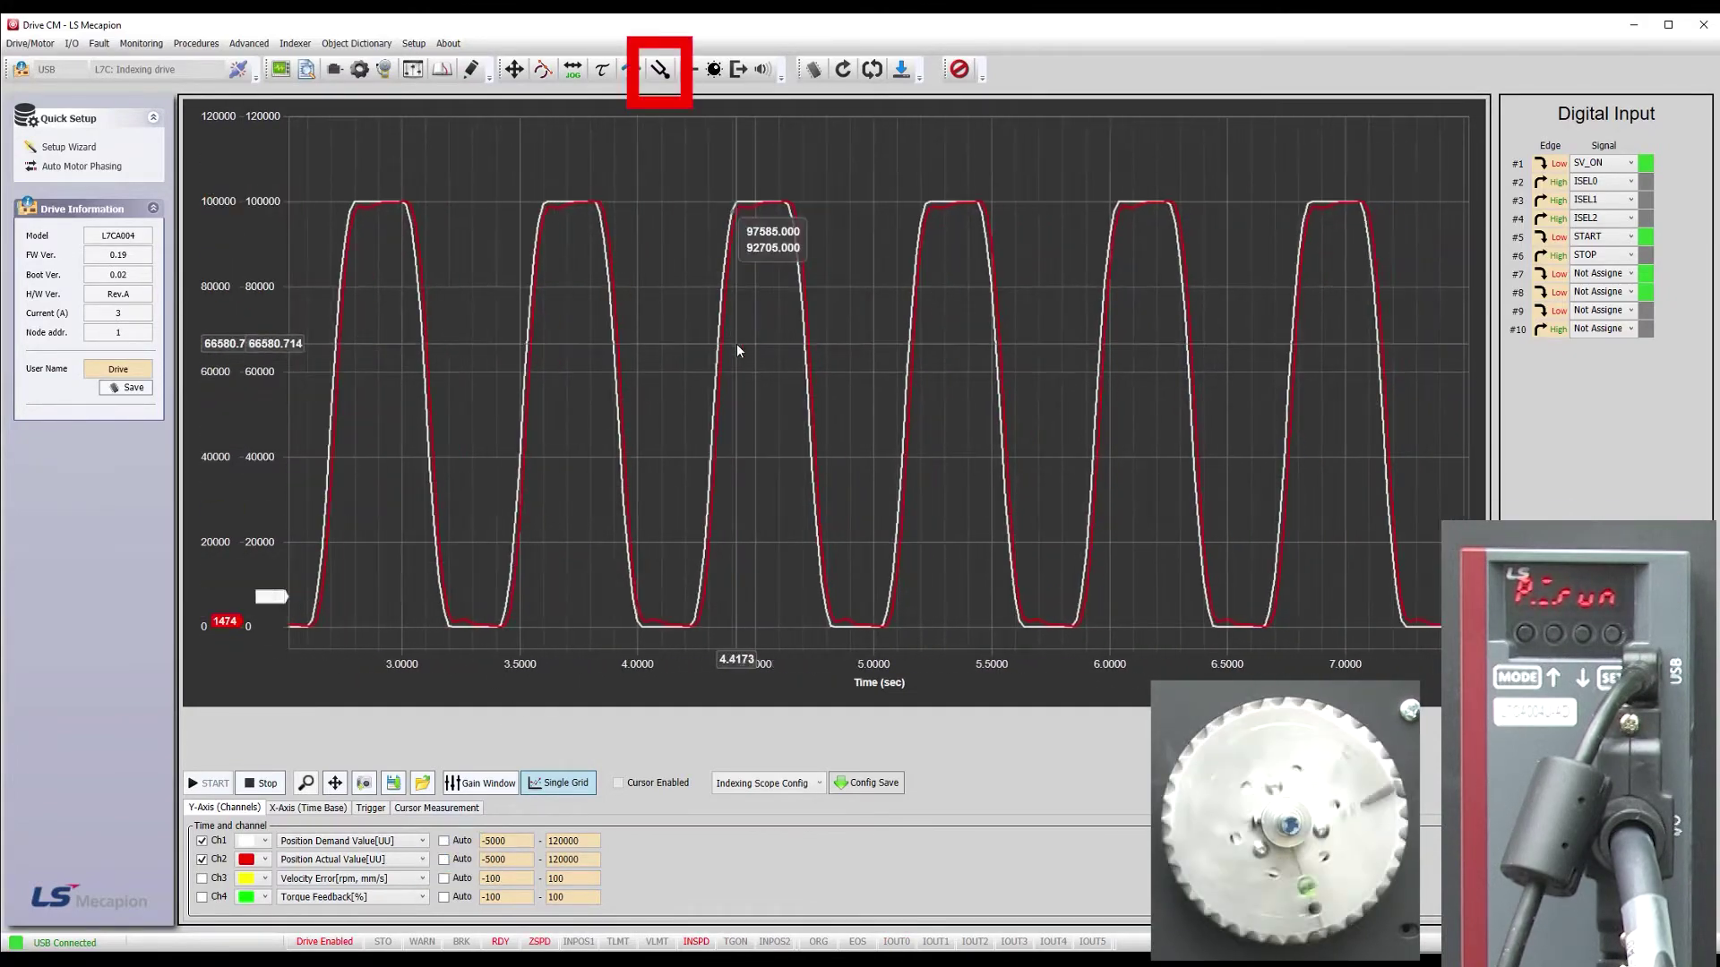
Step: Enable on-line auto tuning and lower the tuning rigidity to 1 before raising it to 2
click(662, 70)
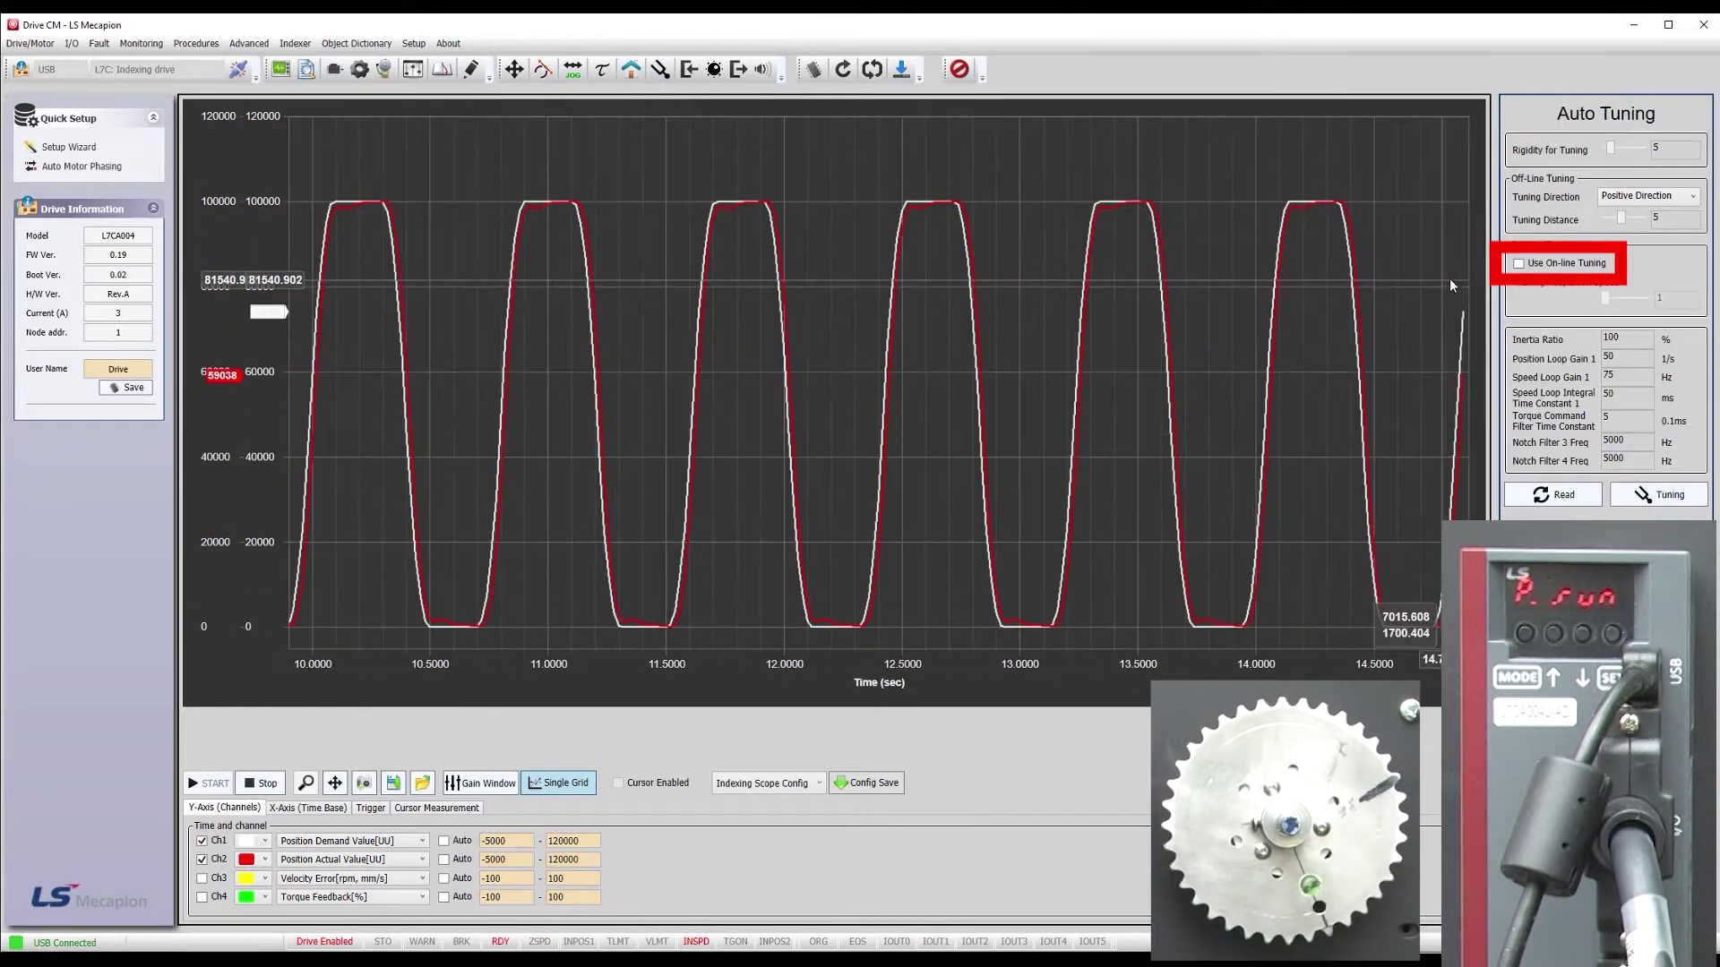
click(1518, 263)
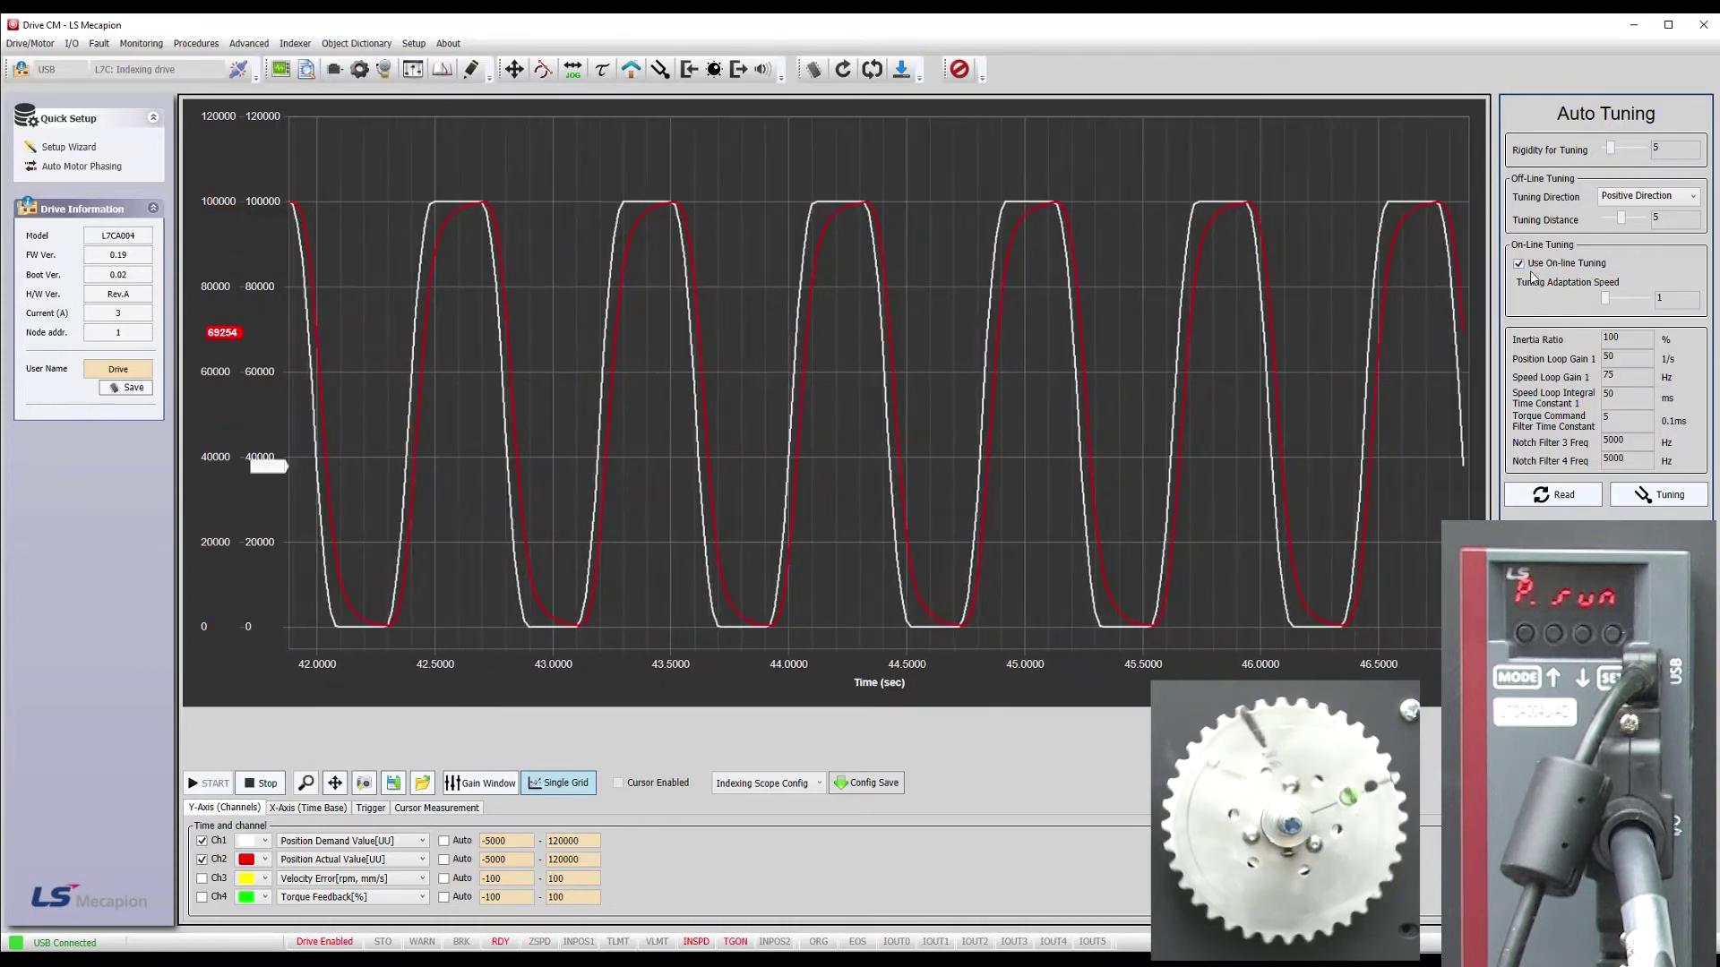
drag(1613, 146, 1600, 148)
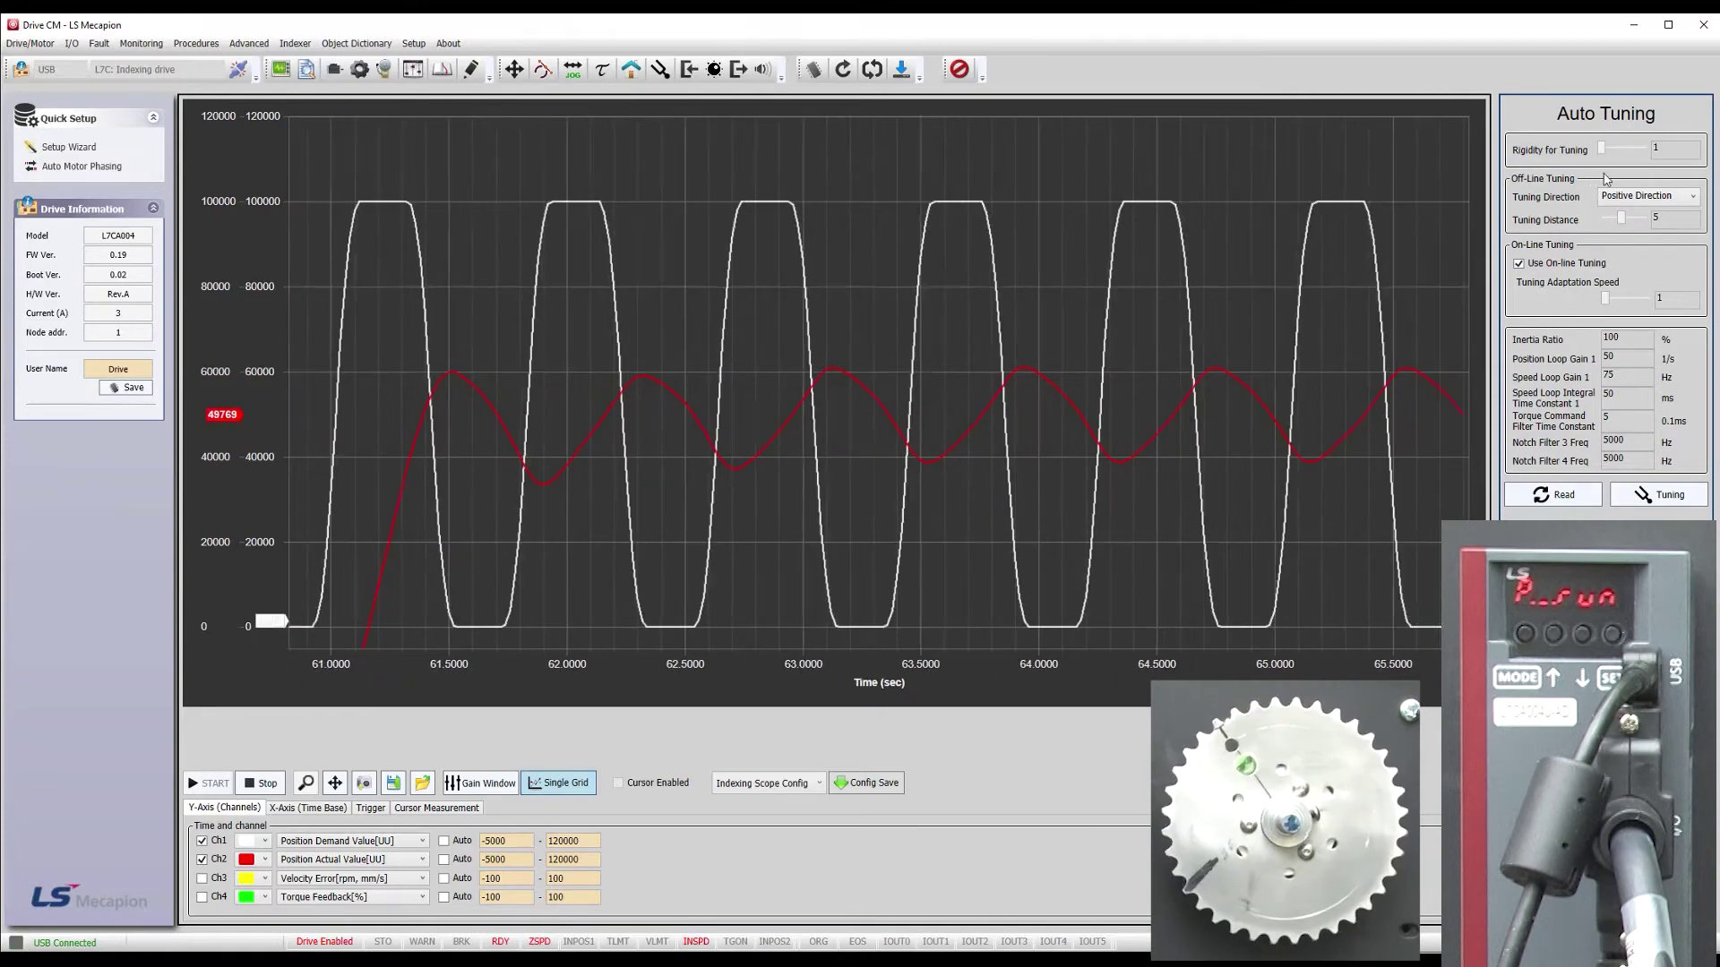
click(1637, 153)
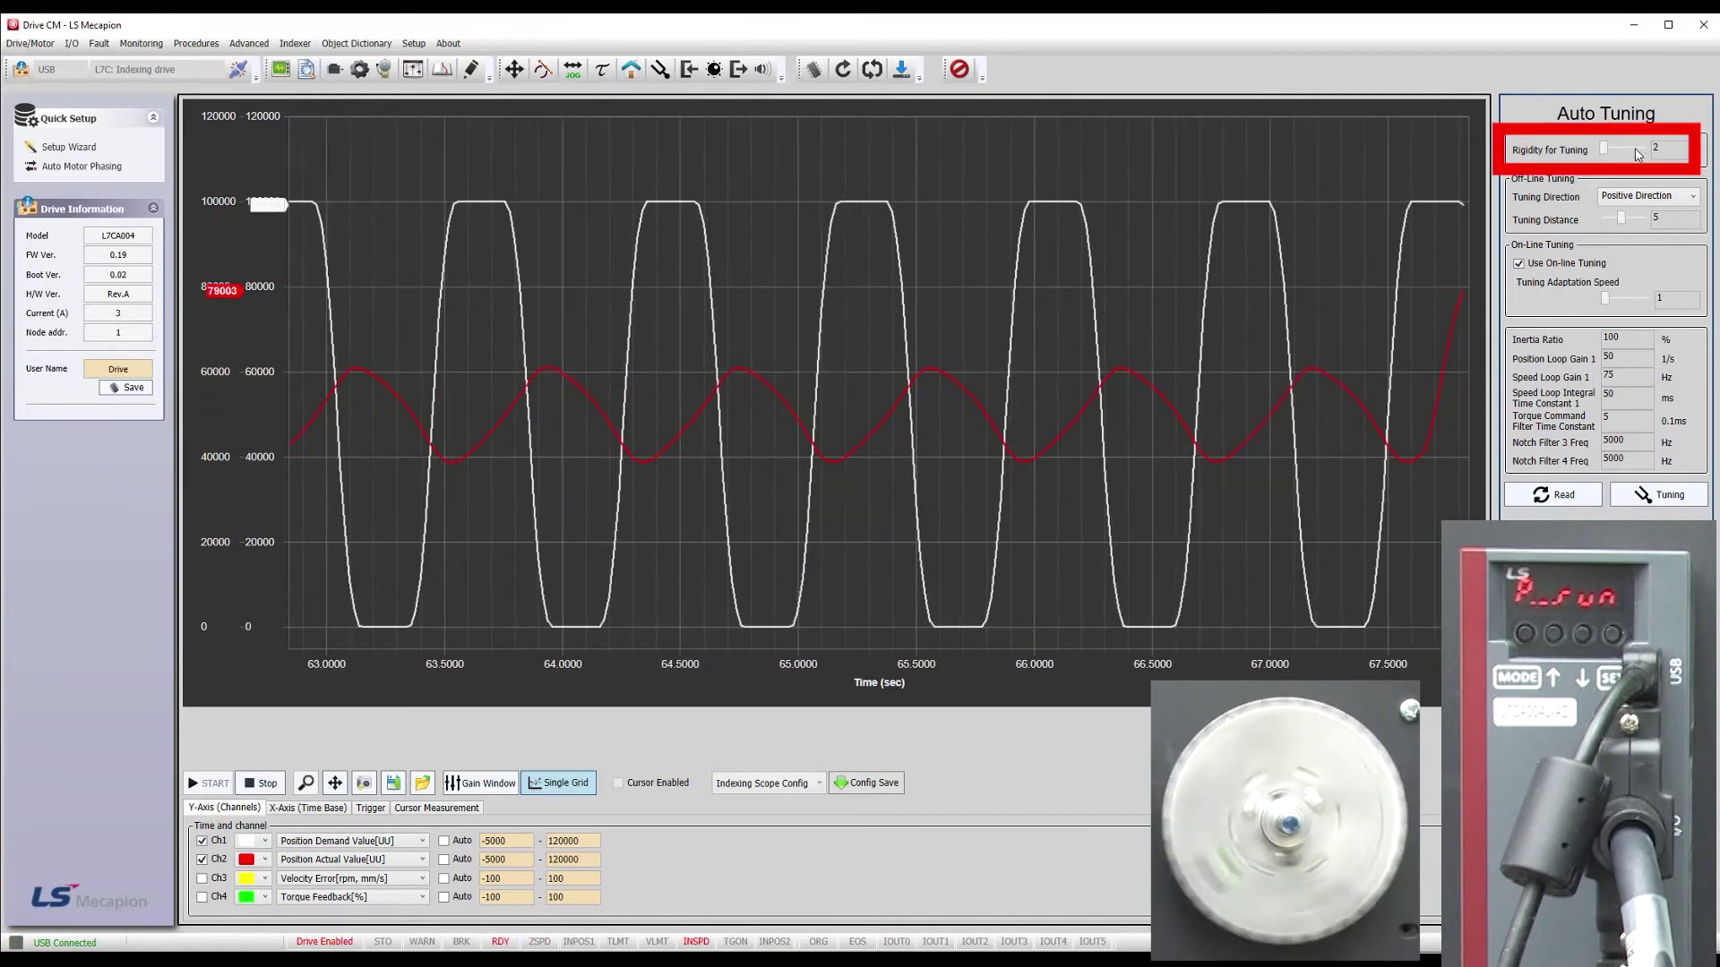
Step: Raise the tuning rigidity to 11 and stop the trace to inspect a position peak up close
click(1637, 153)
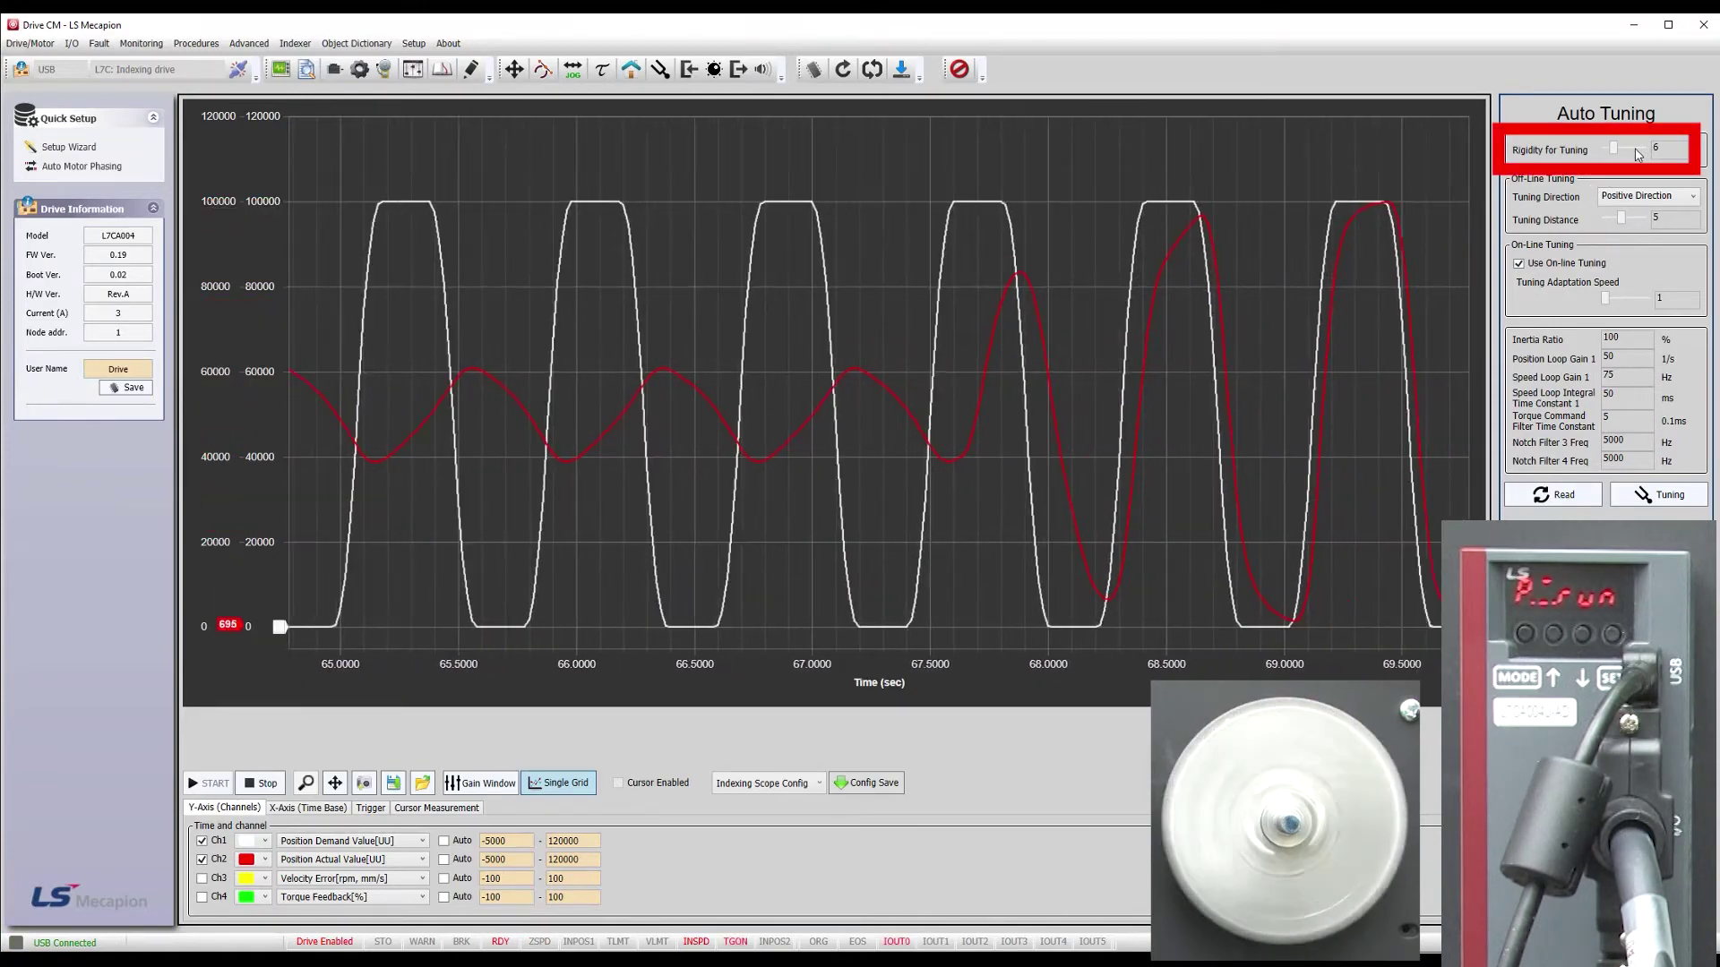
click(1637, 154)
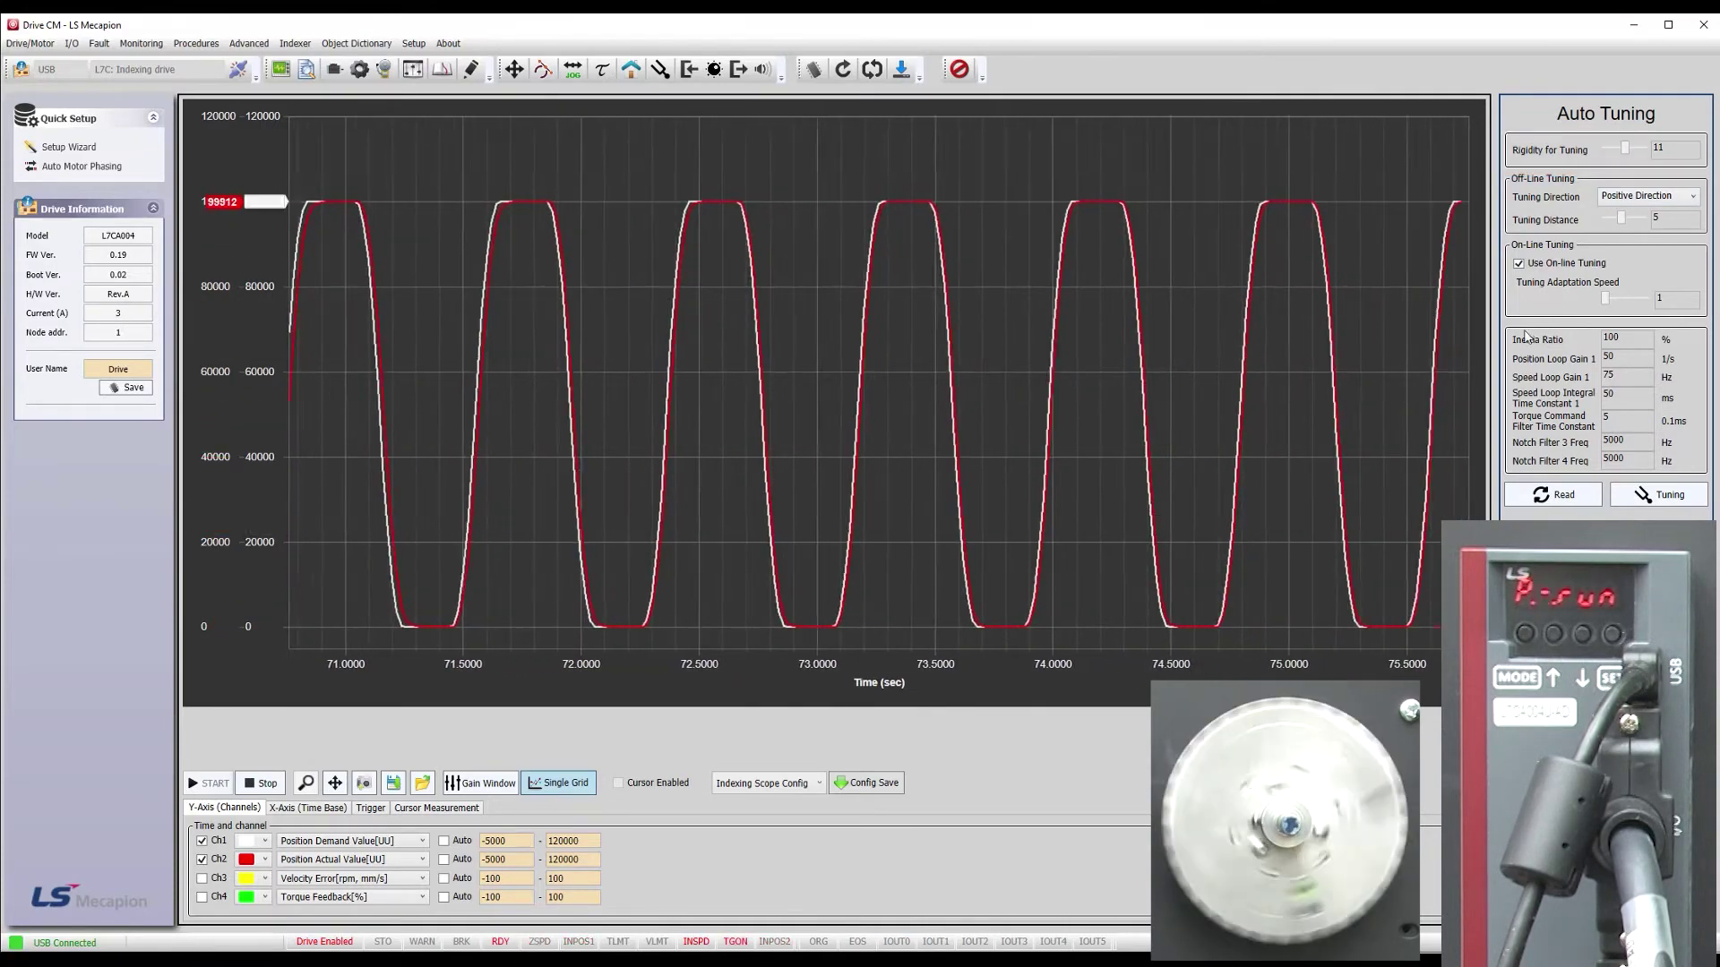
click(265, 782)
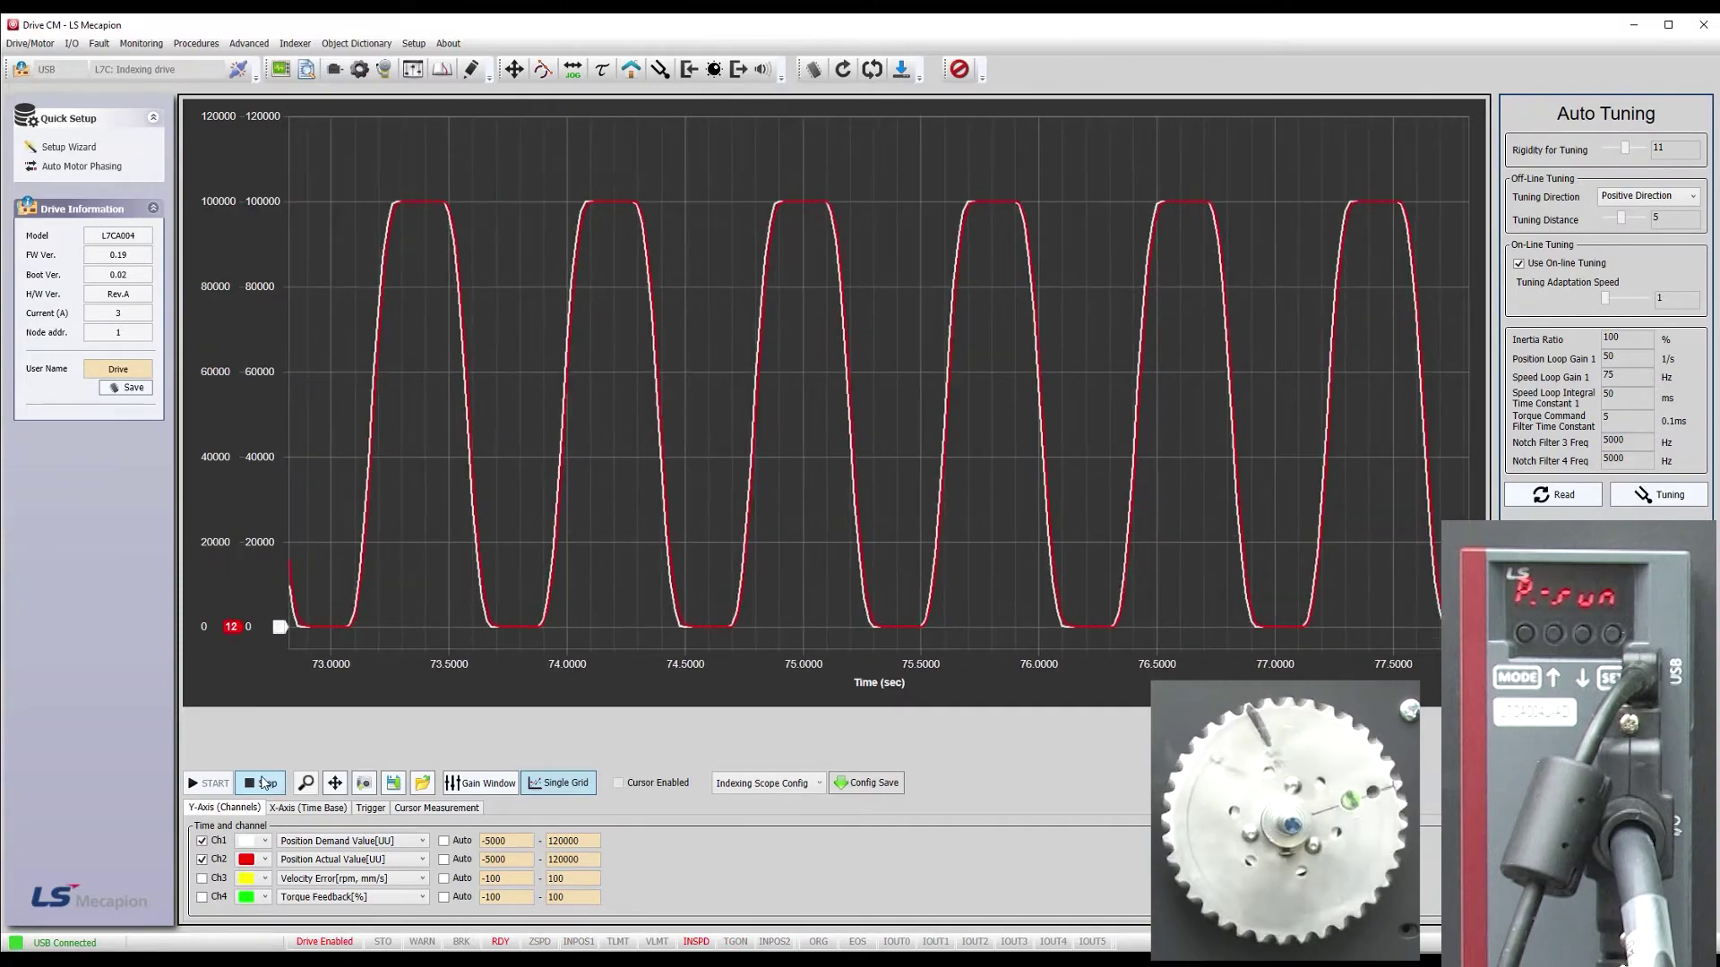
scroll(867, 274, up, 5)
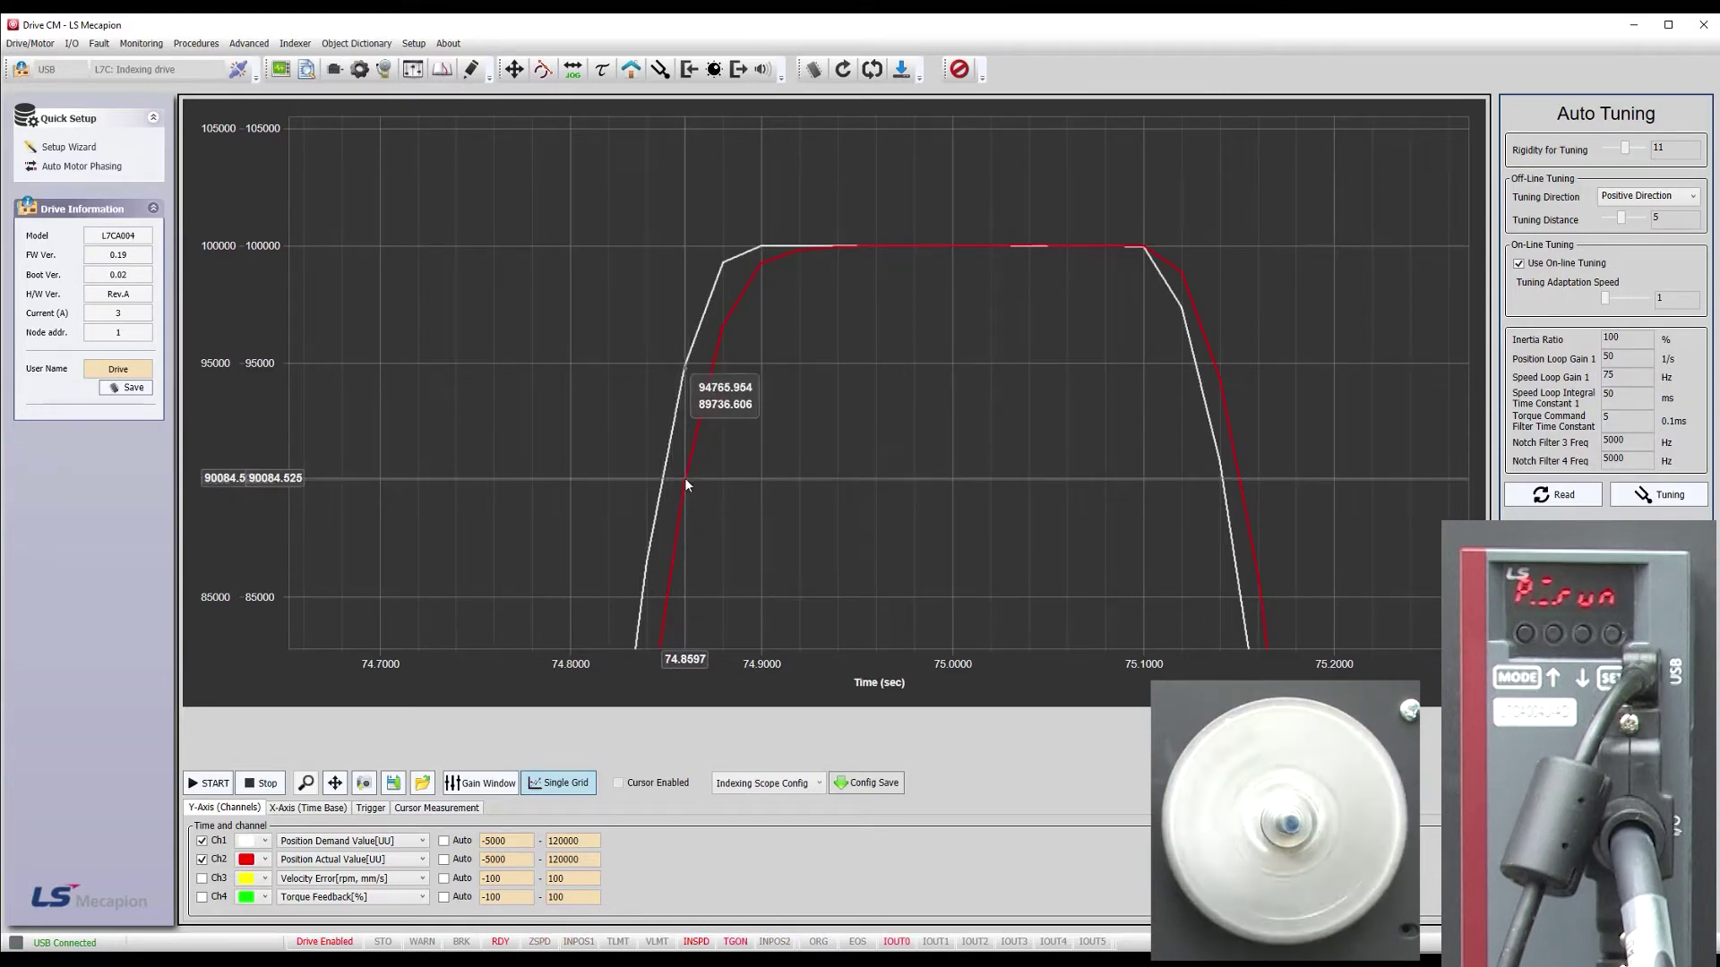
Step: Restart the trace and restore its full vertical range by toggling Auto scaling on and off for Ch1 and Ch2
click(204, 784)
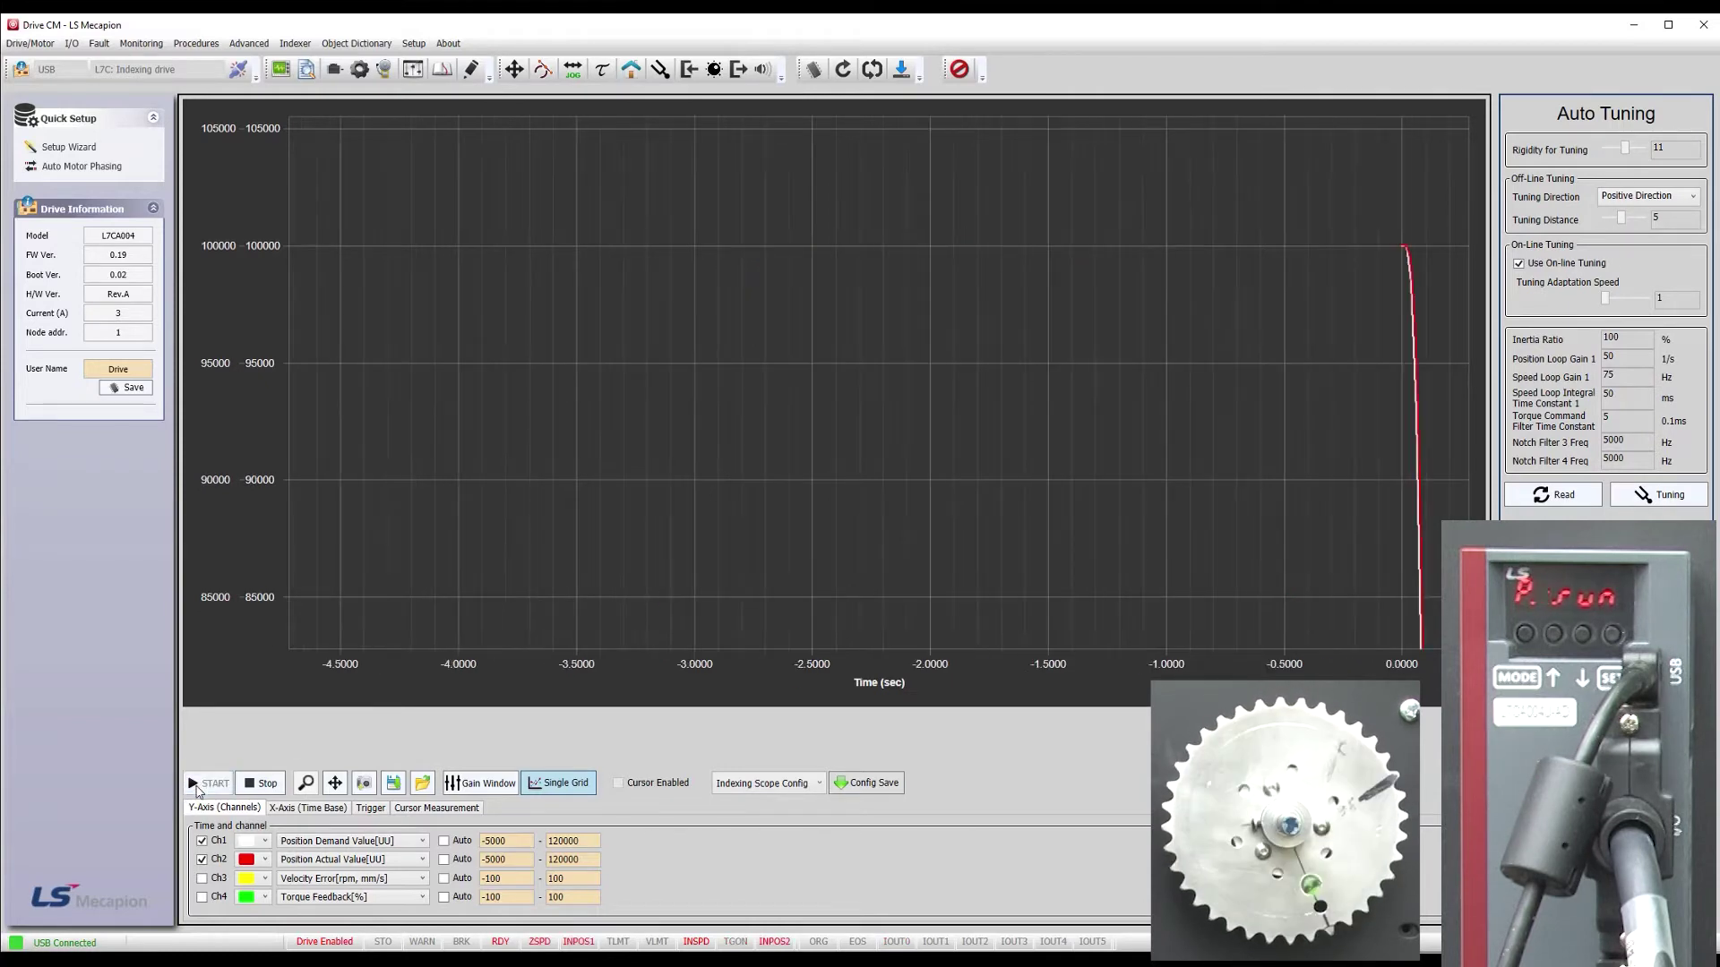
click(443, 841)
click(443, 860)
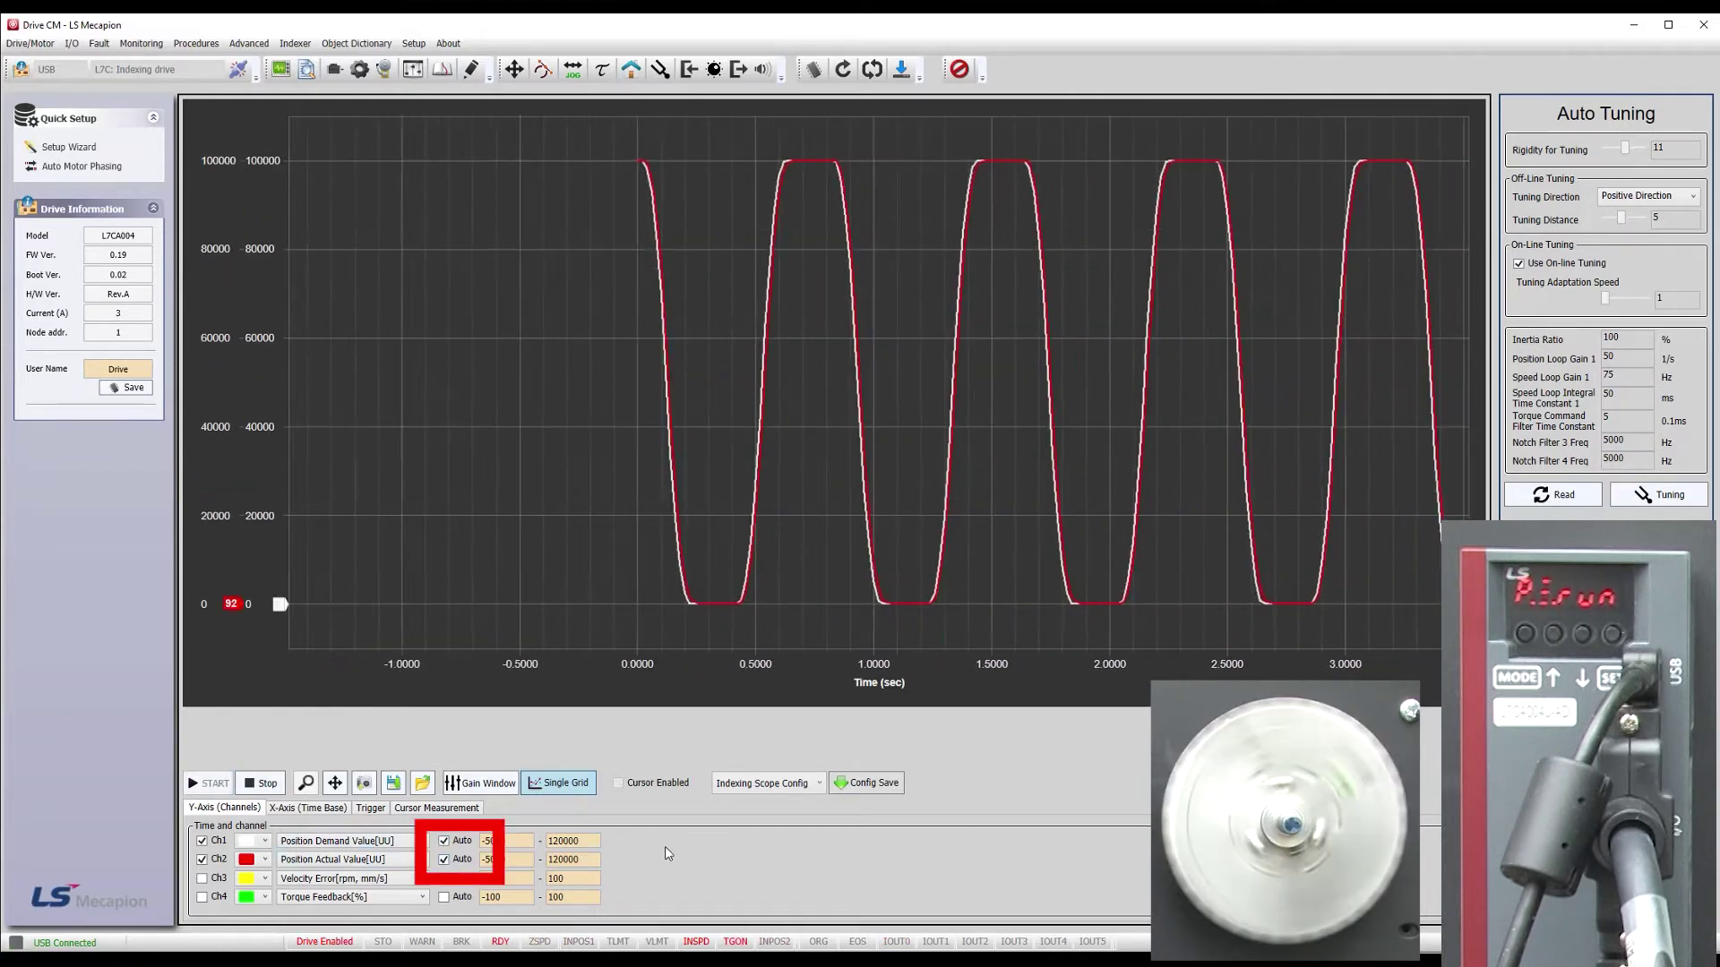
click(443, 860)
click(443, 841)
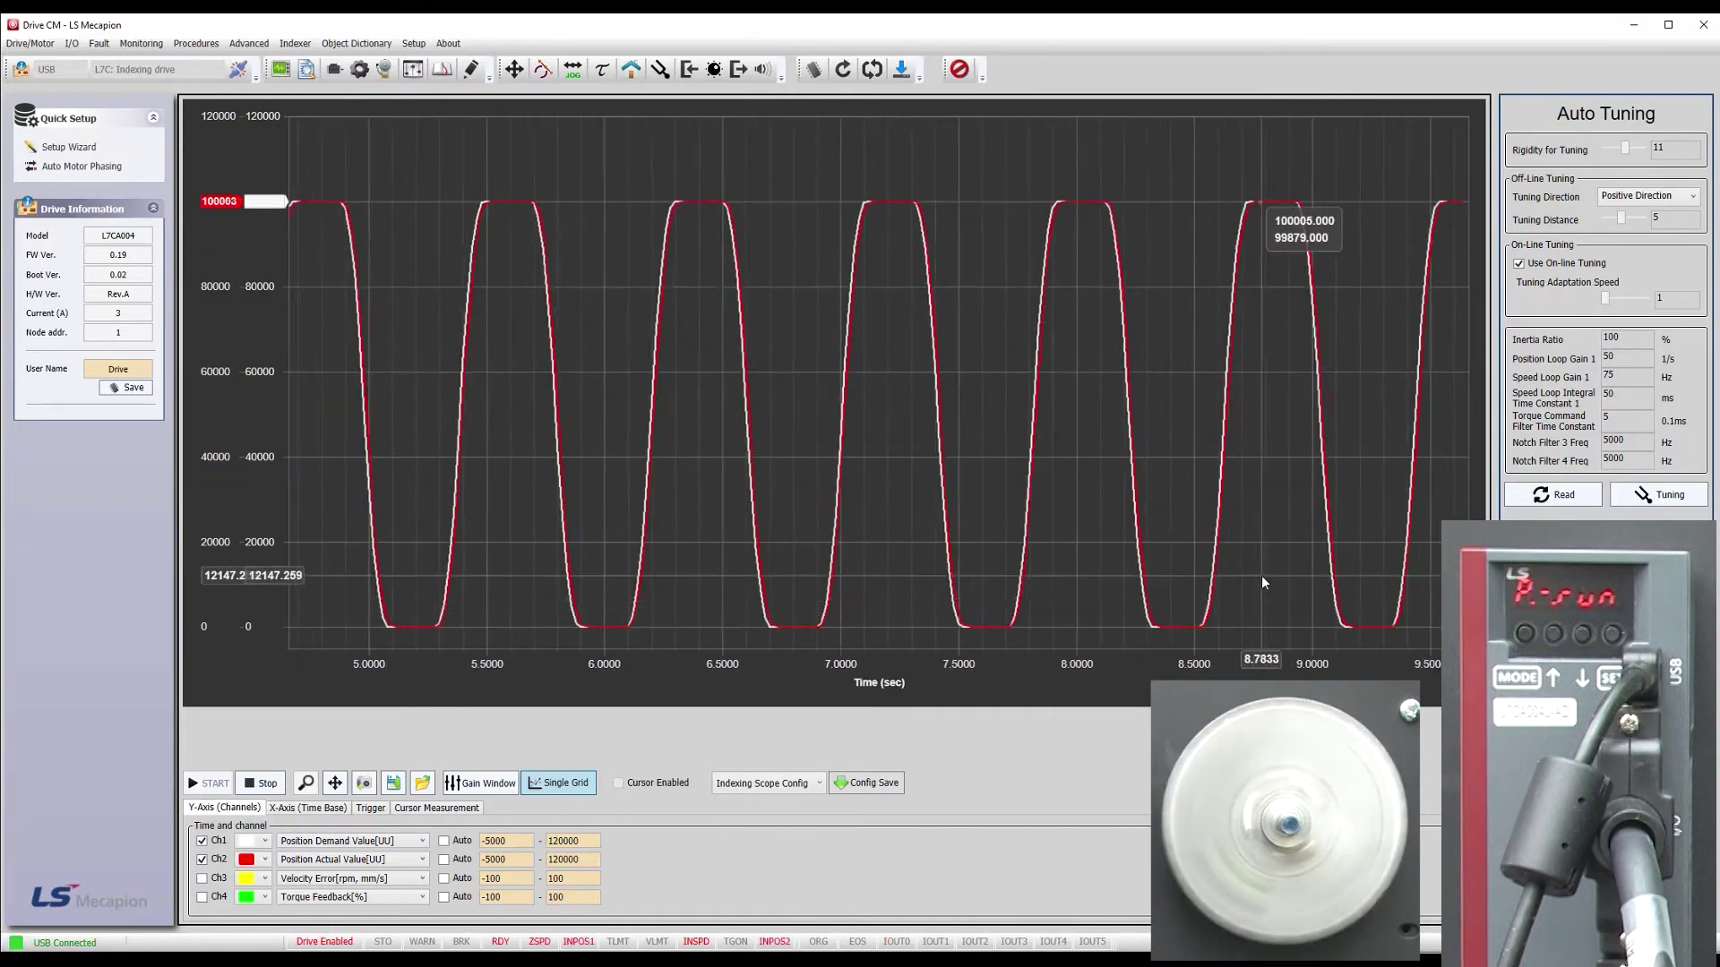
Step: With the gain window displayed, lower the tuning rigidity to 7 and then 3, reading the tuned gains at each rigidity
click(1566, 499)
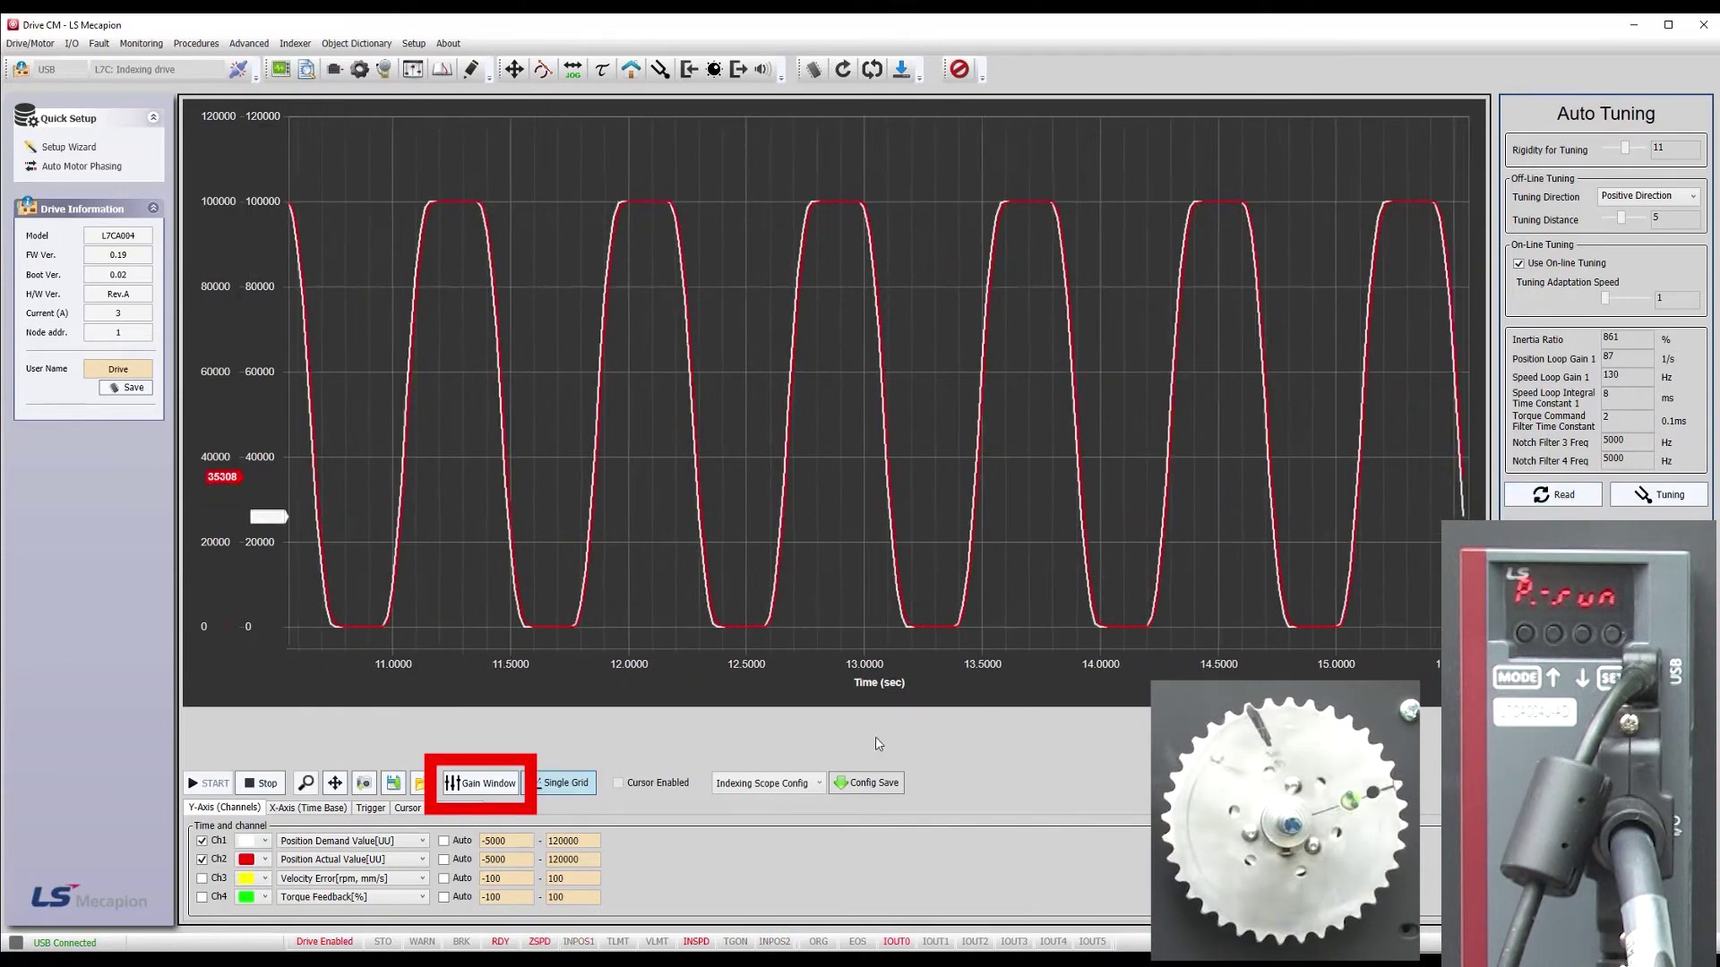
click(480, 783)
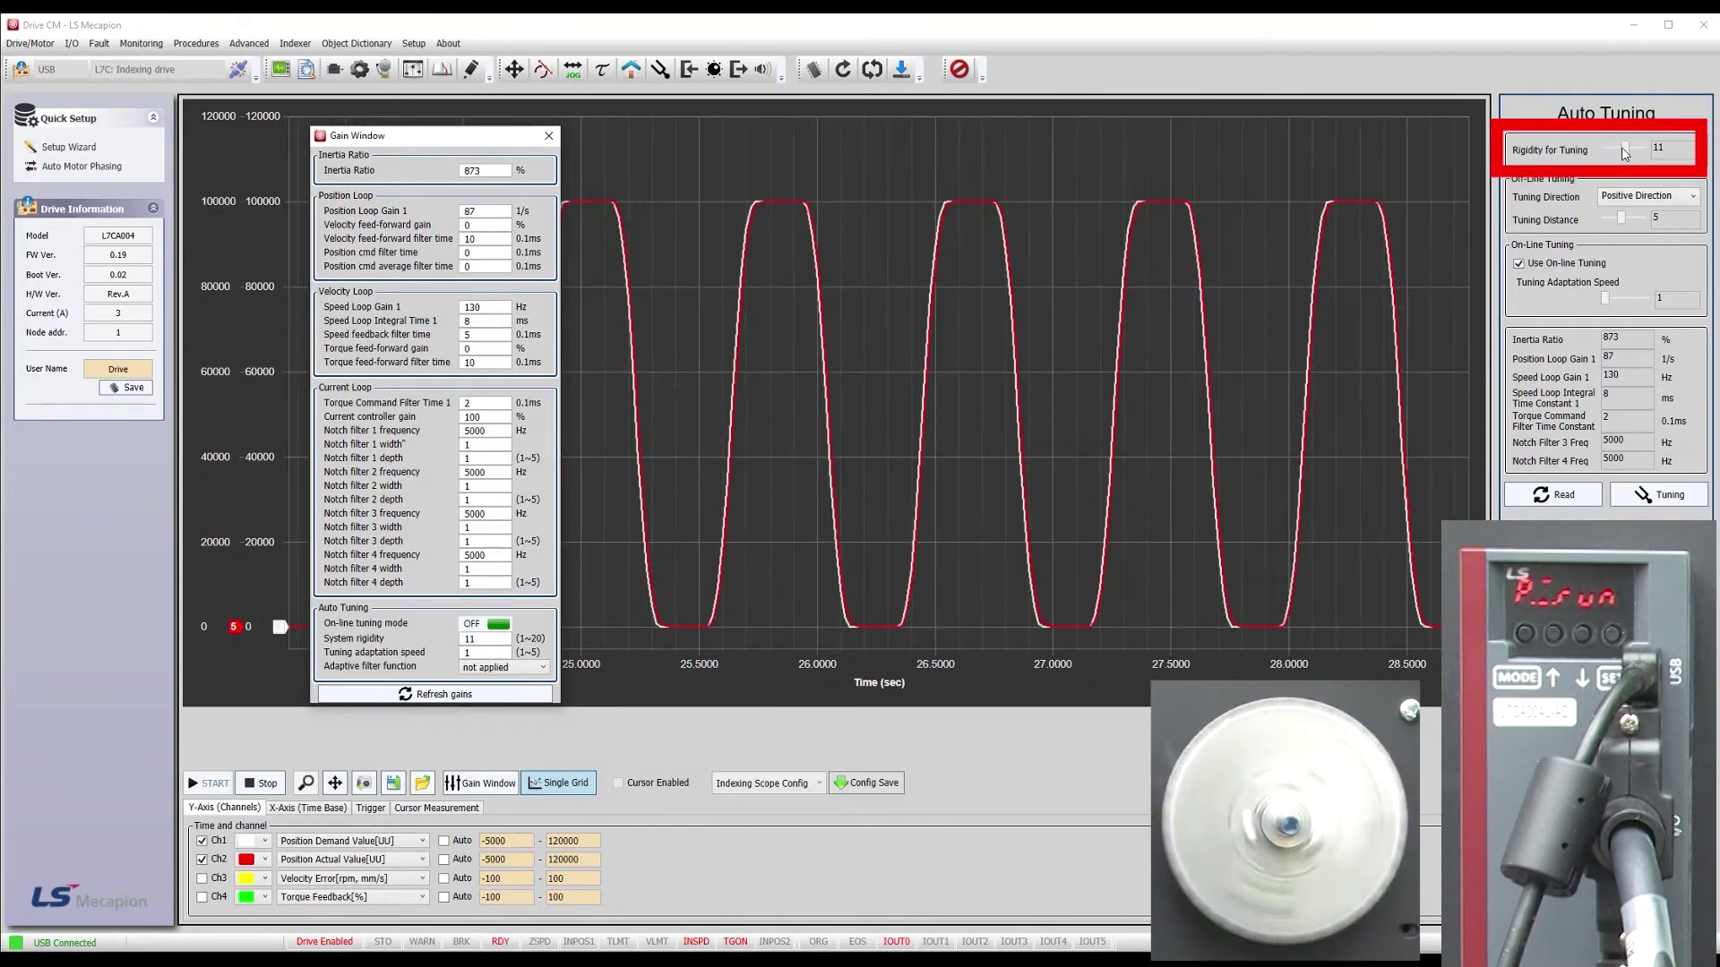
drag(1625, 149, 1615, 149)
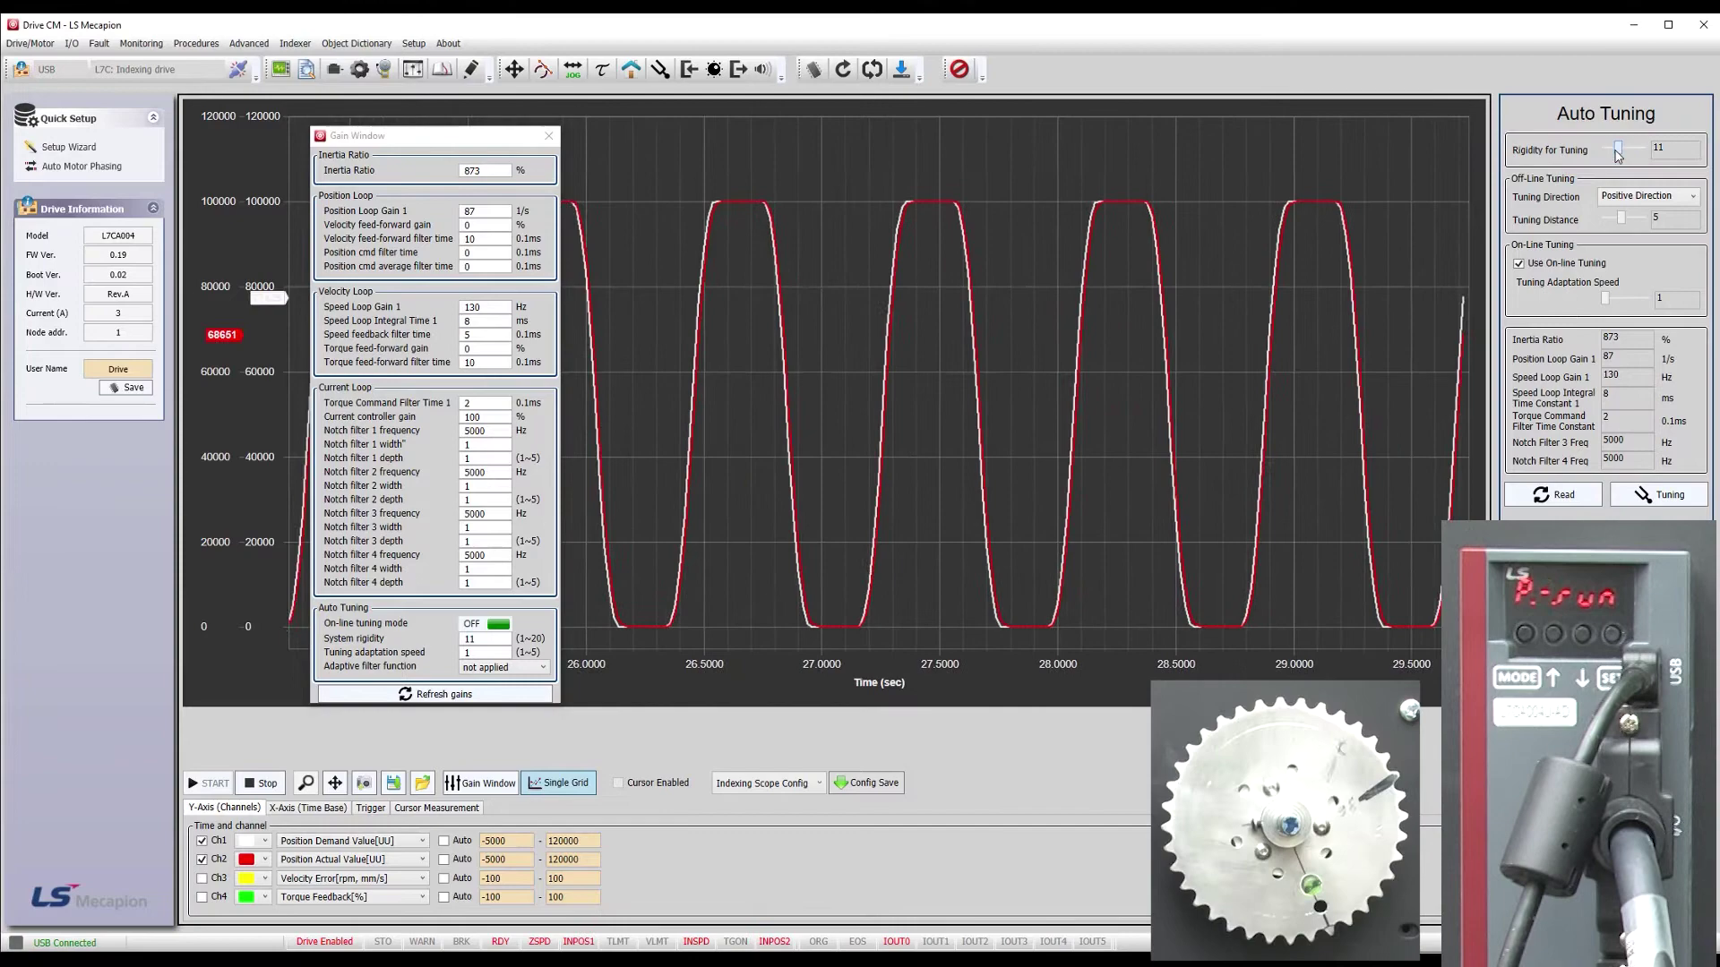
click(1578, 505)
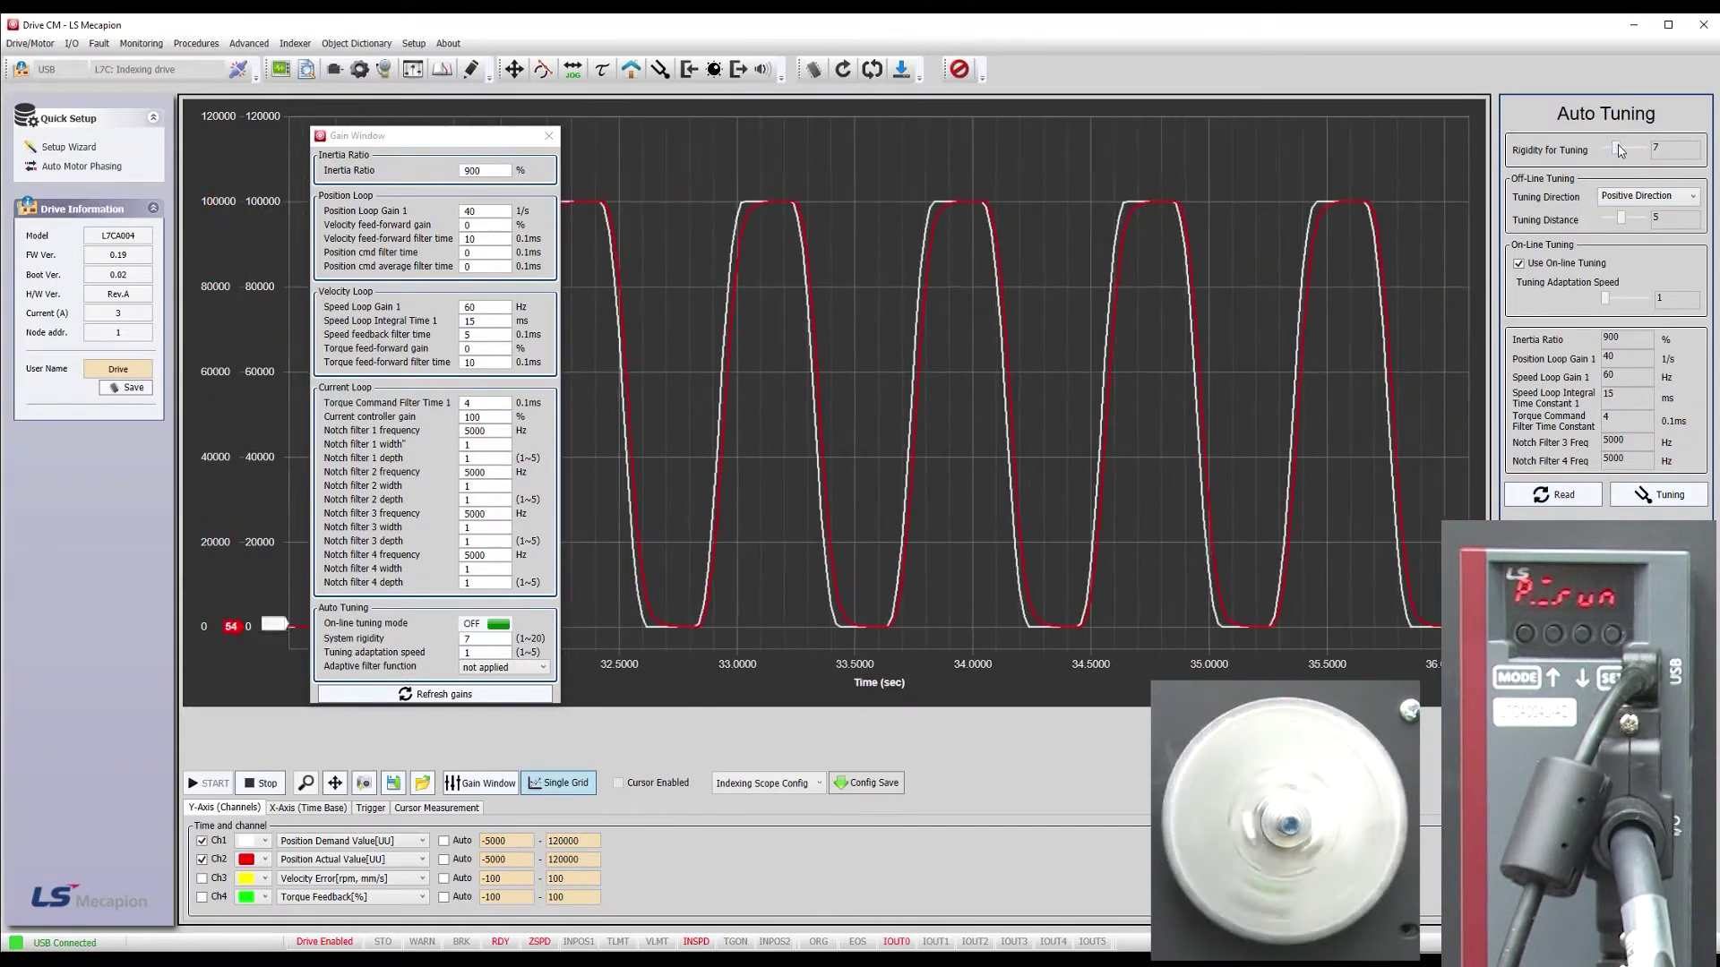
drag(1615, 153, 1605, 149)
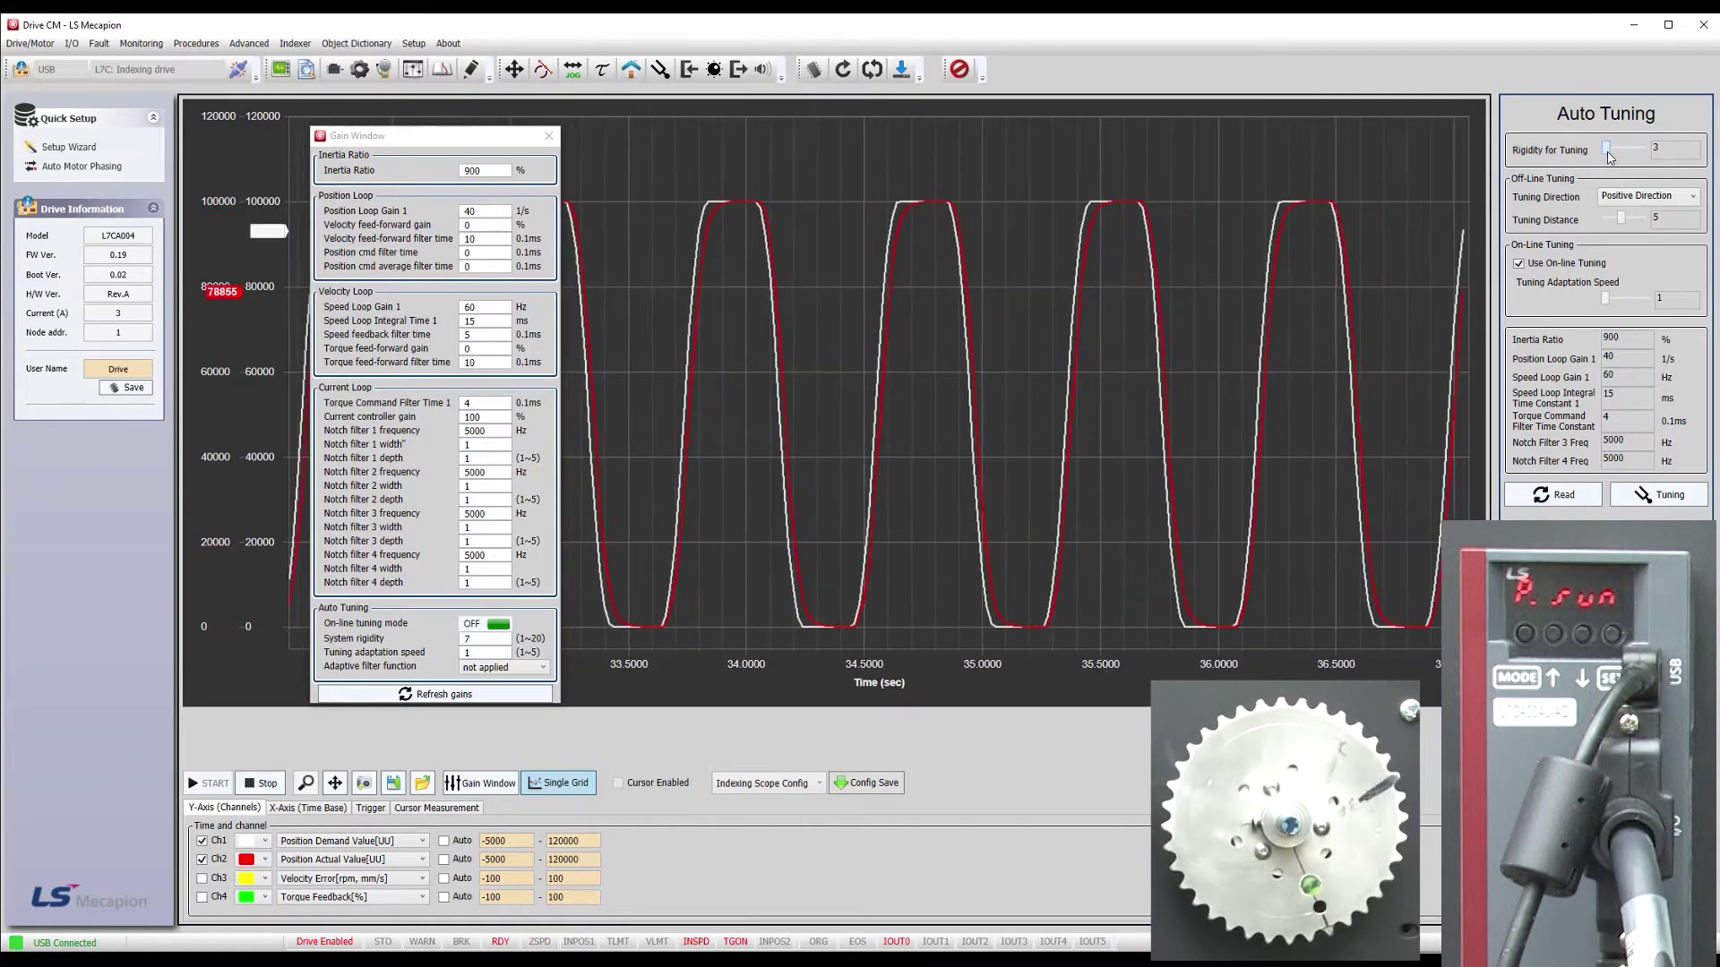
click(1555, 495)
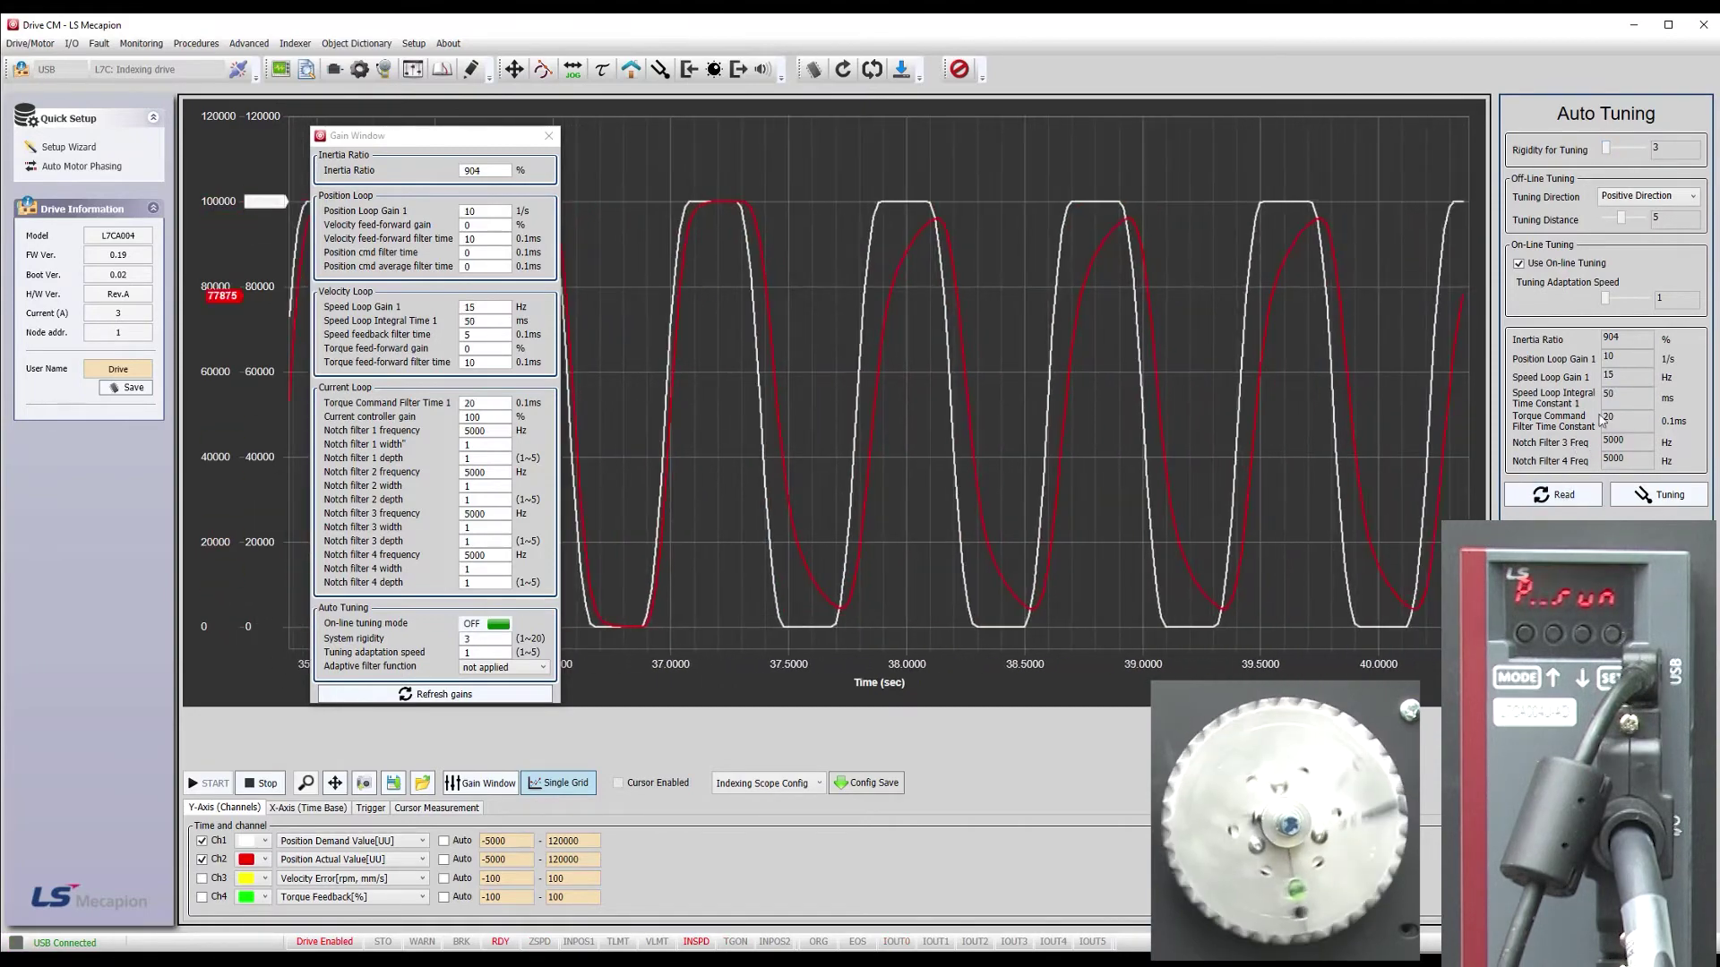
Step: Raise the tuning rigidity to 10 and read the tuned gains from the drive
drag(1605, 149, 1617, 149)
click(1633, 154)
click(1633, 154)
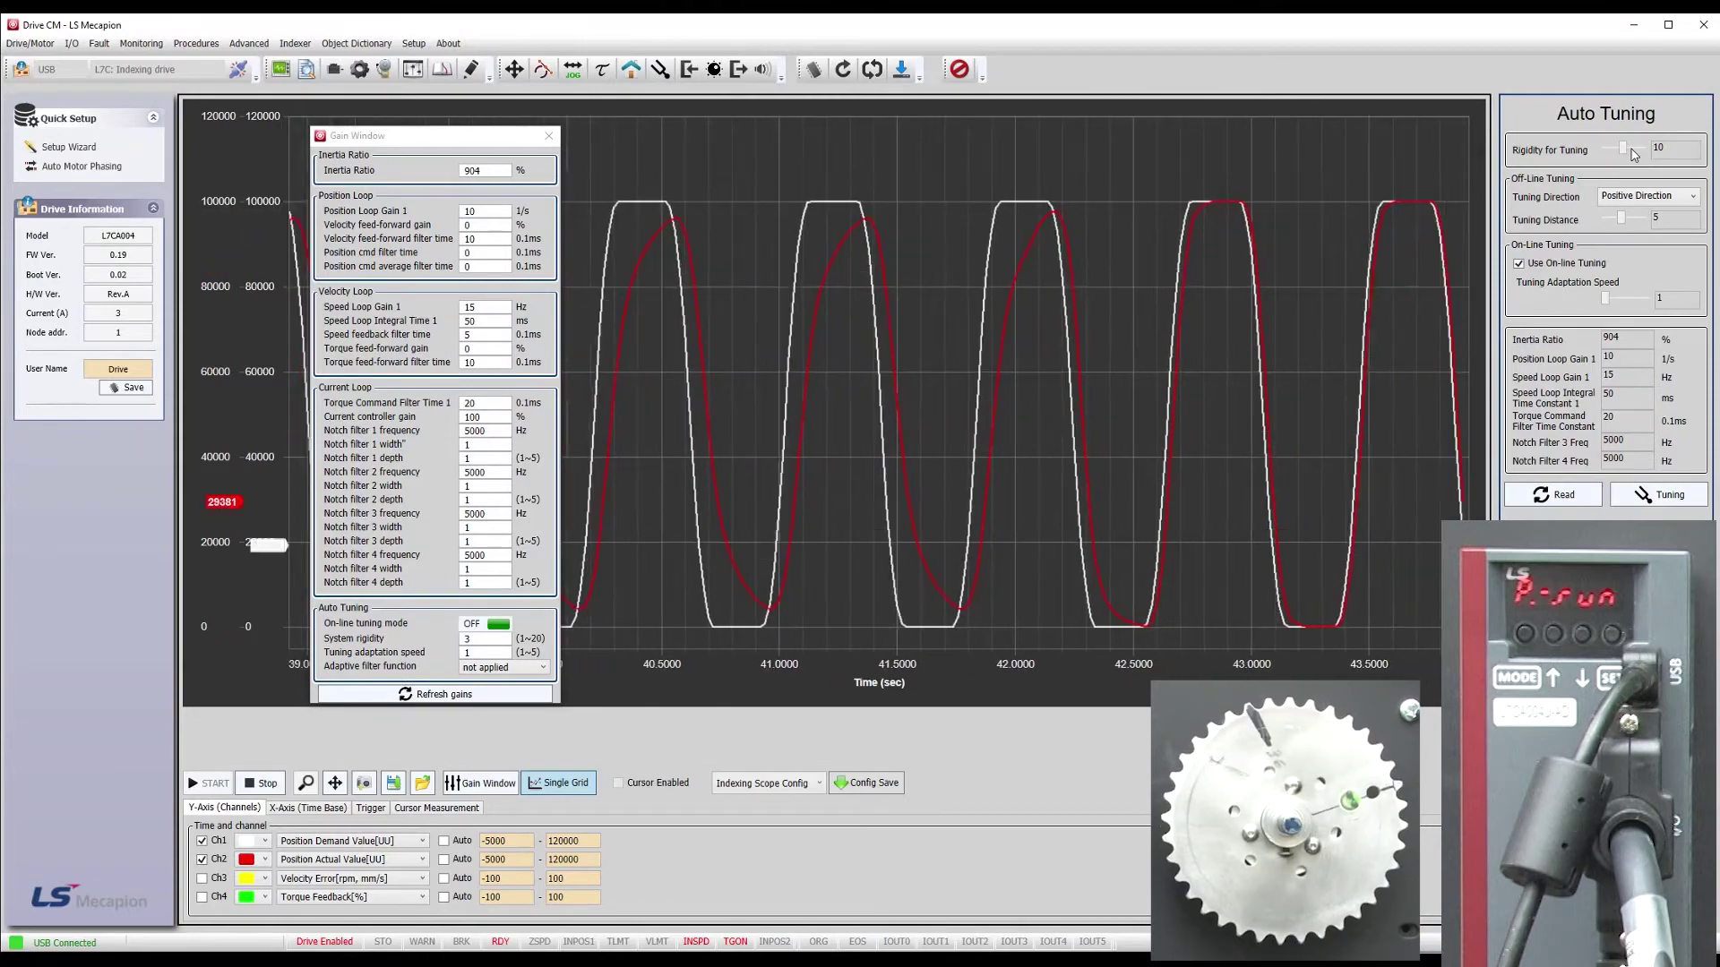
click(1563, 492)
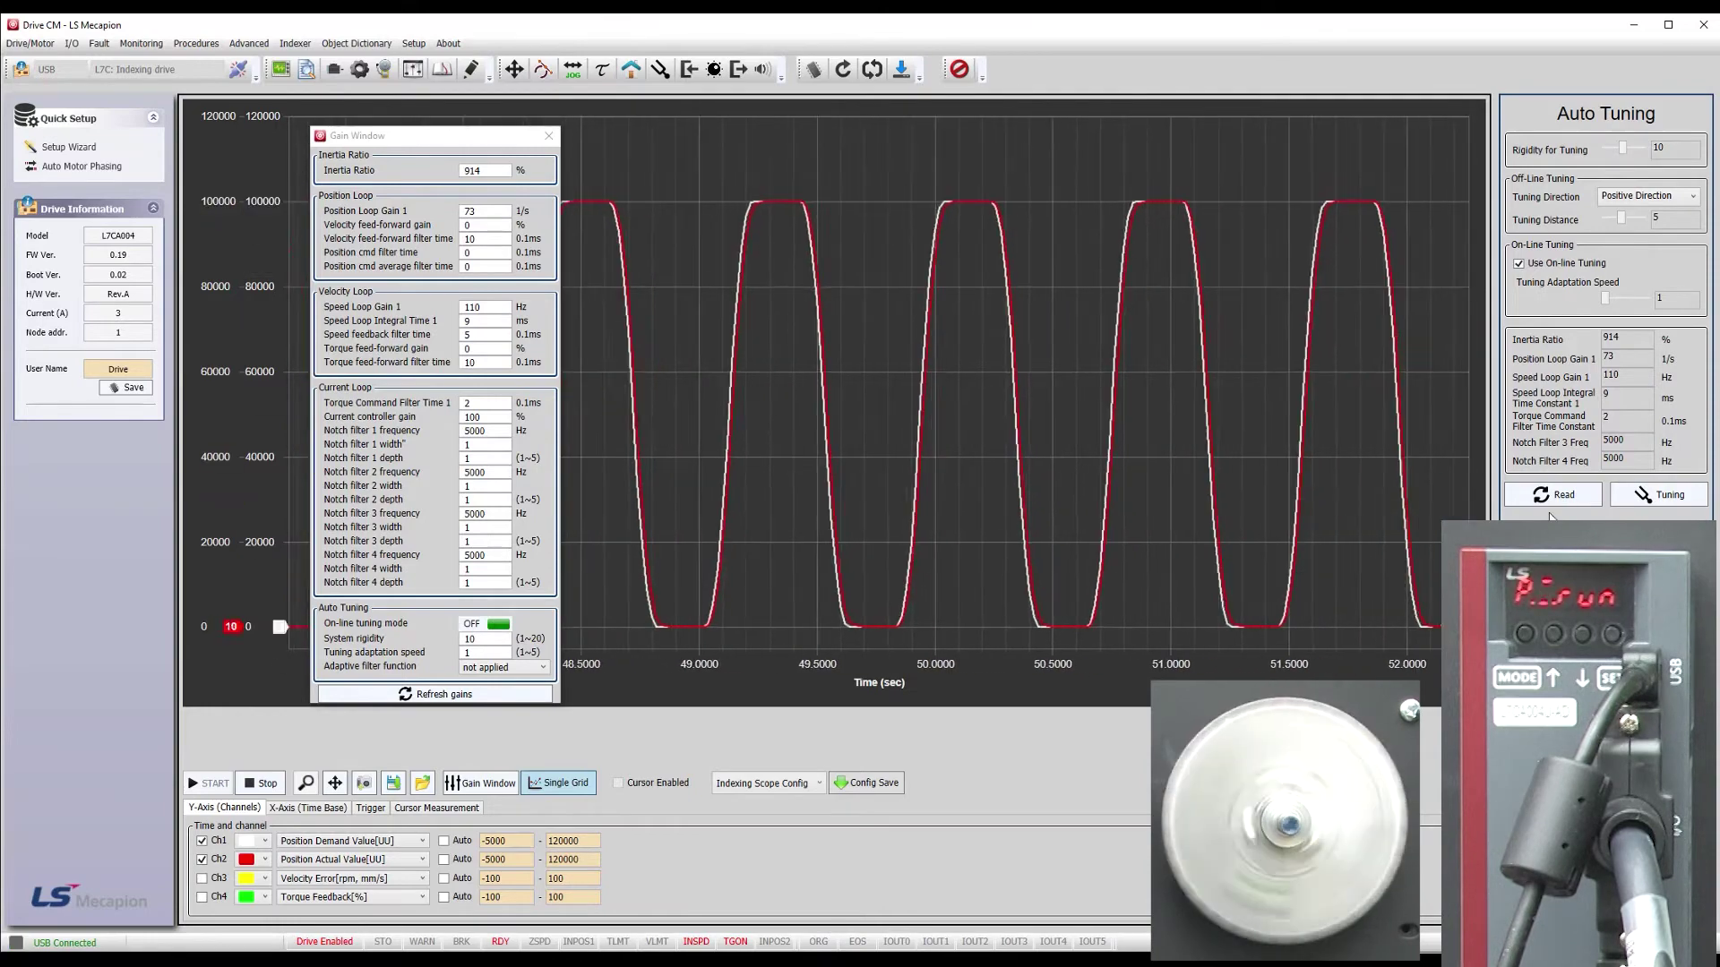
Step: Raise the tuning rigidity in single increments to 15 while the index motion is running
click(1642, 150)
click(1642, 151)
click(1641, 150)
click(1642, 151)
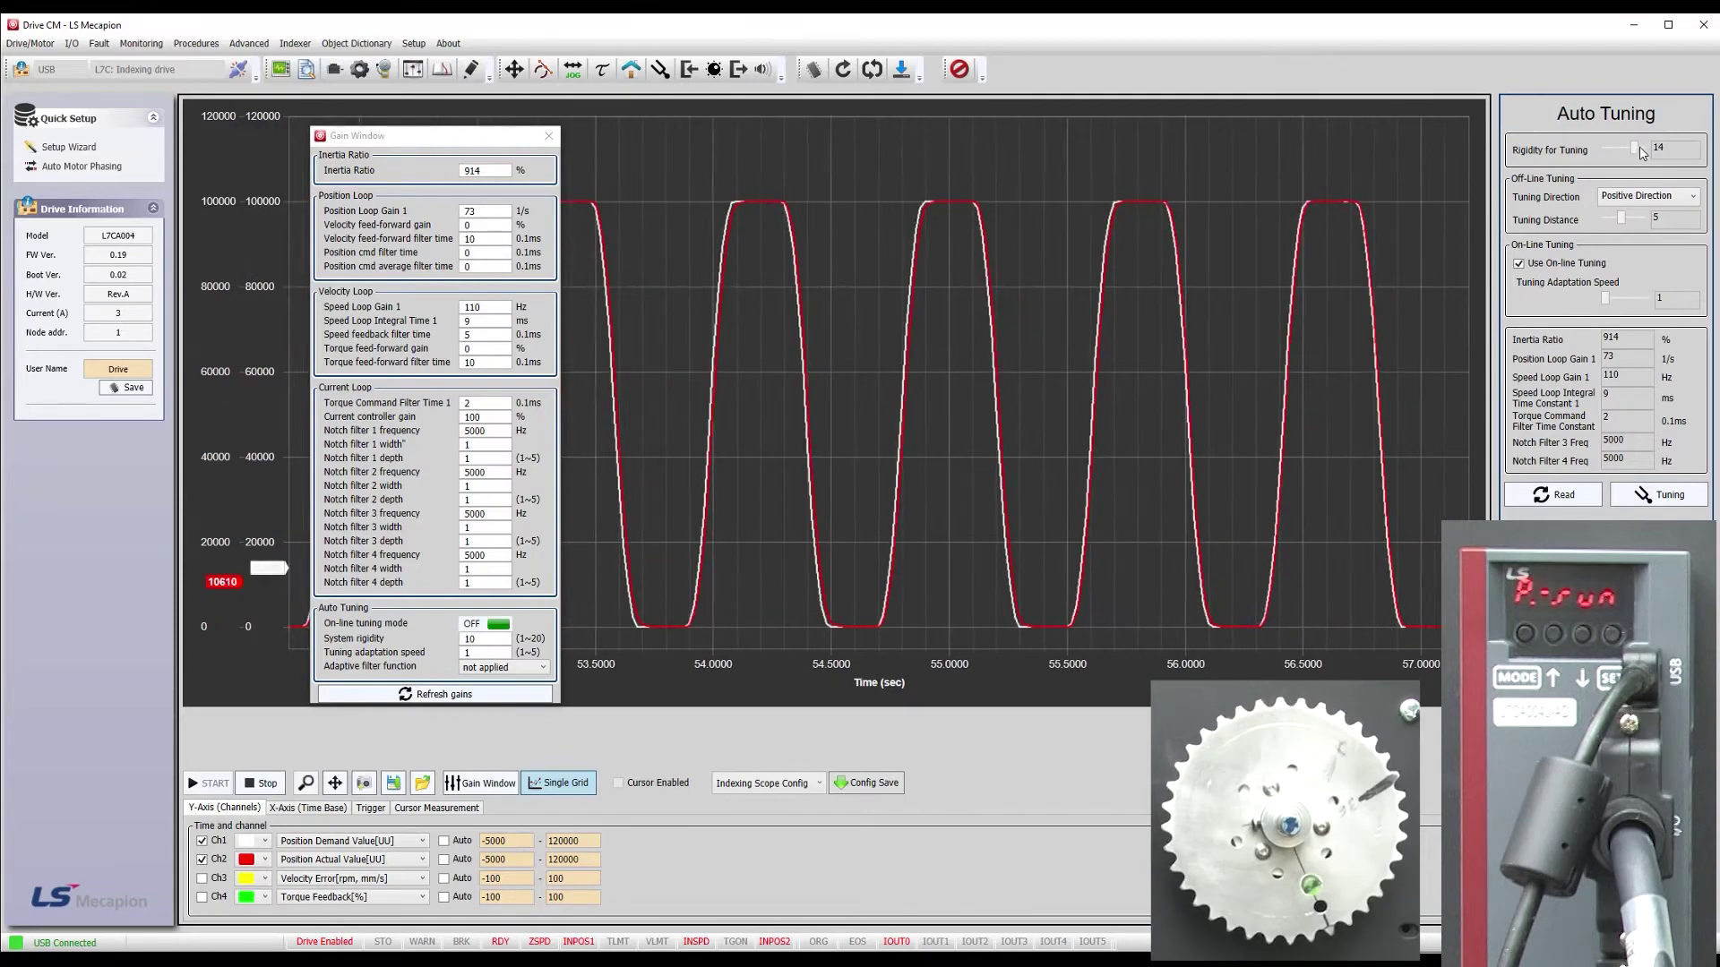
click(1642, 151)
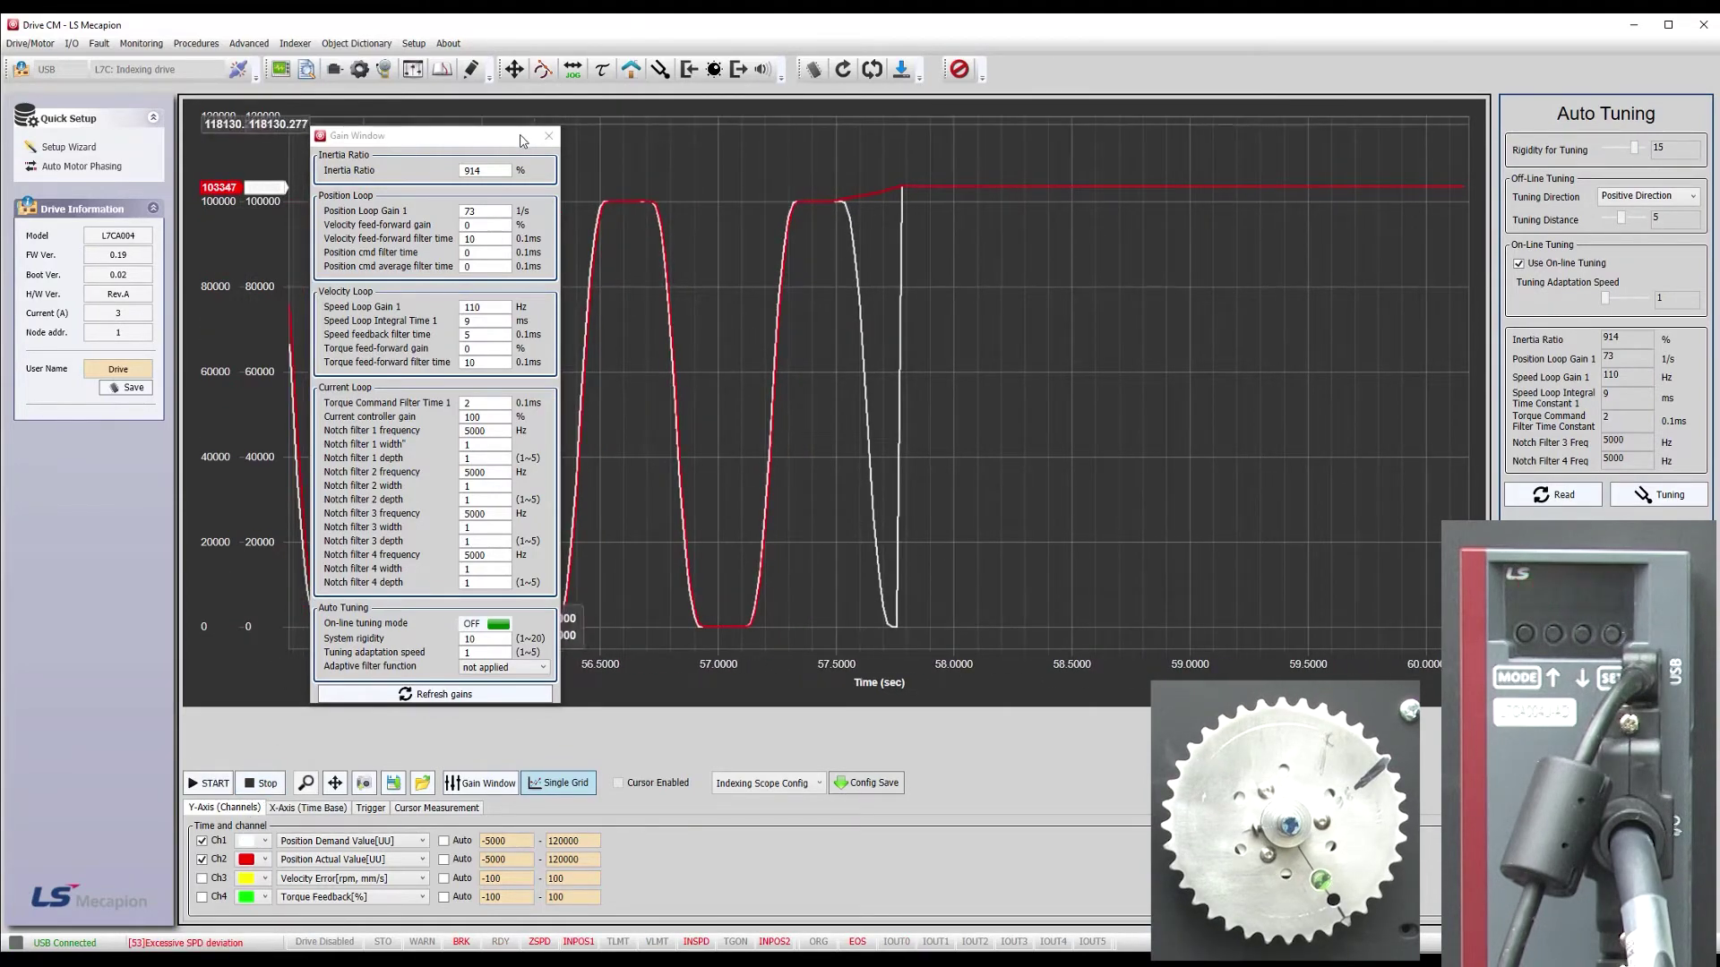
Step: Close the gain window and reset the drive fault, and stop the motion by switching the START and SV_ON inputs to High logic
click(548, 135)
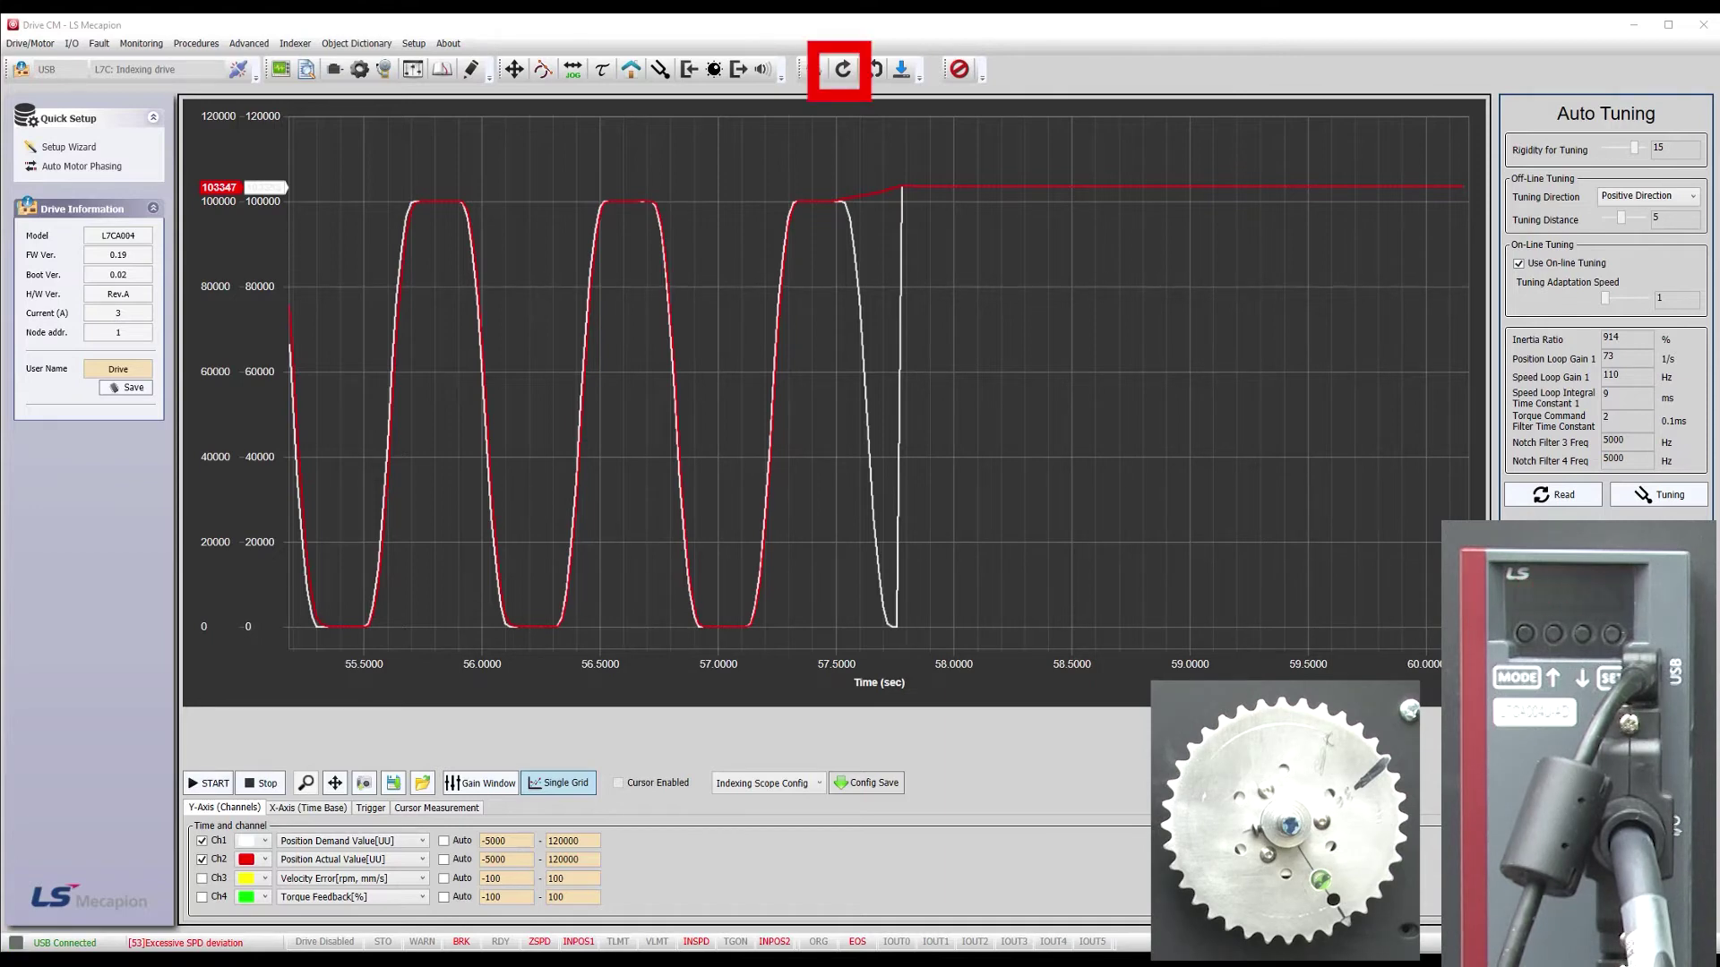
click(843, 72)
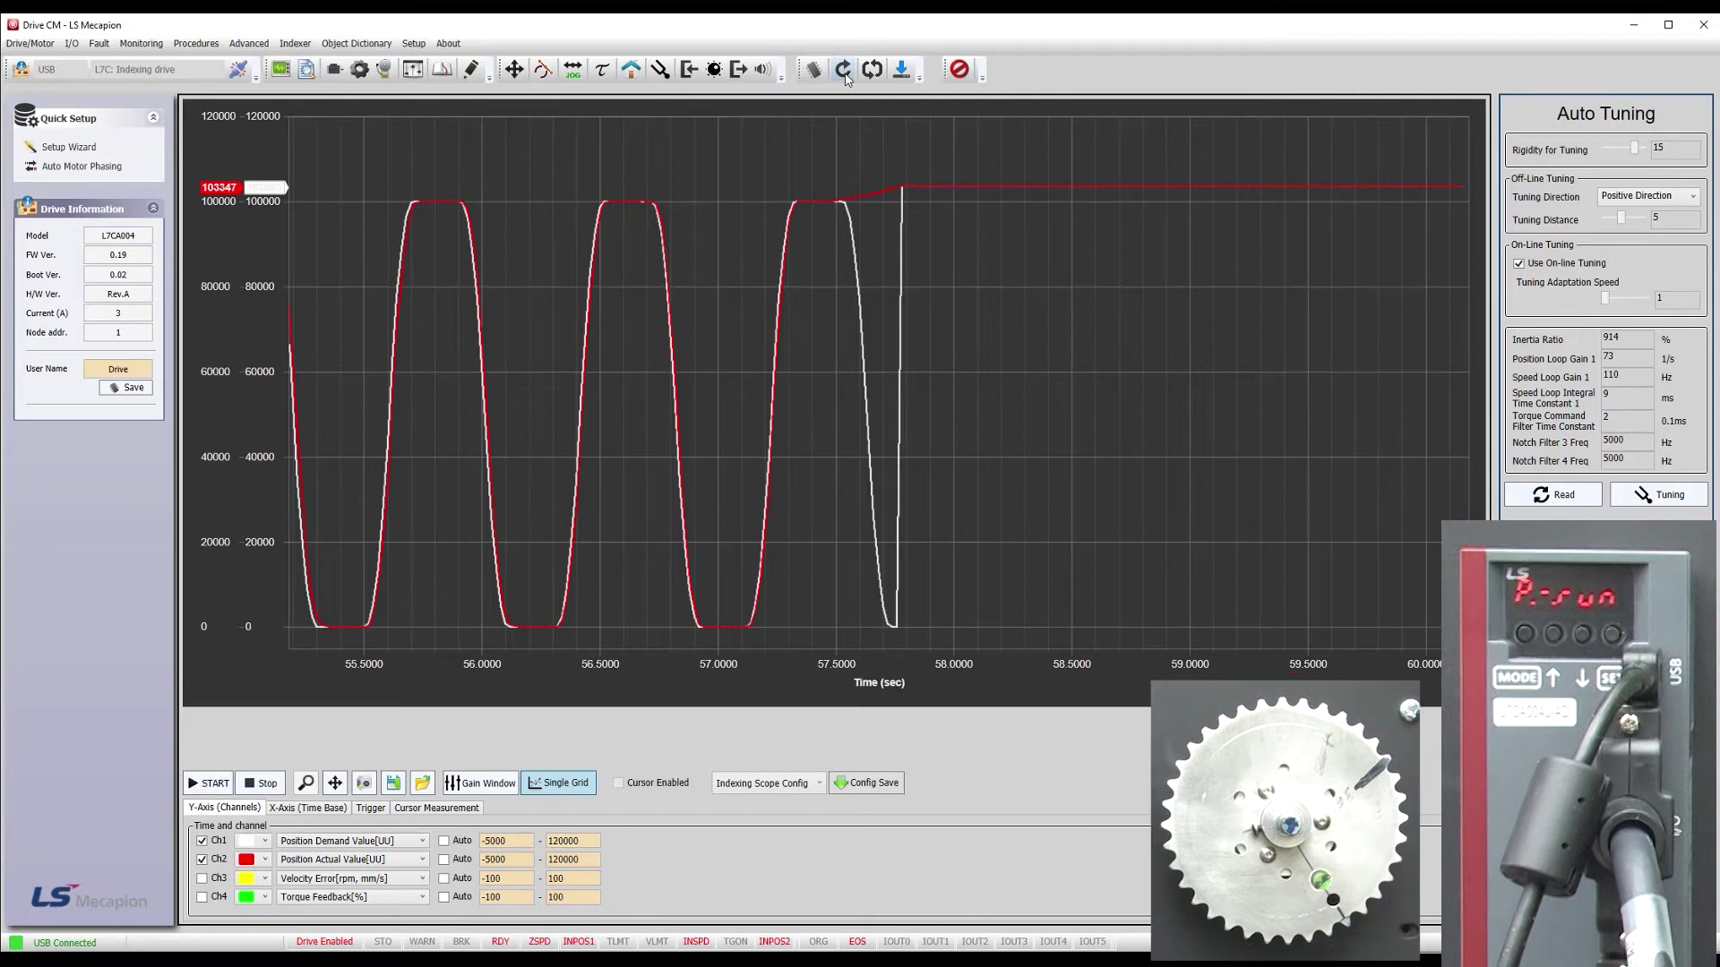
click(688, 72)
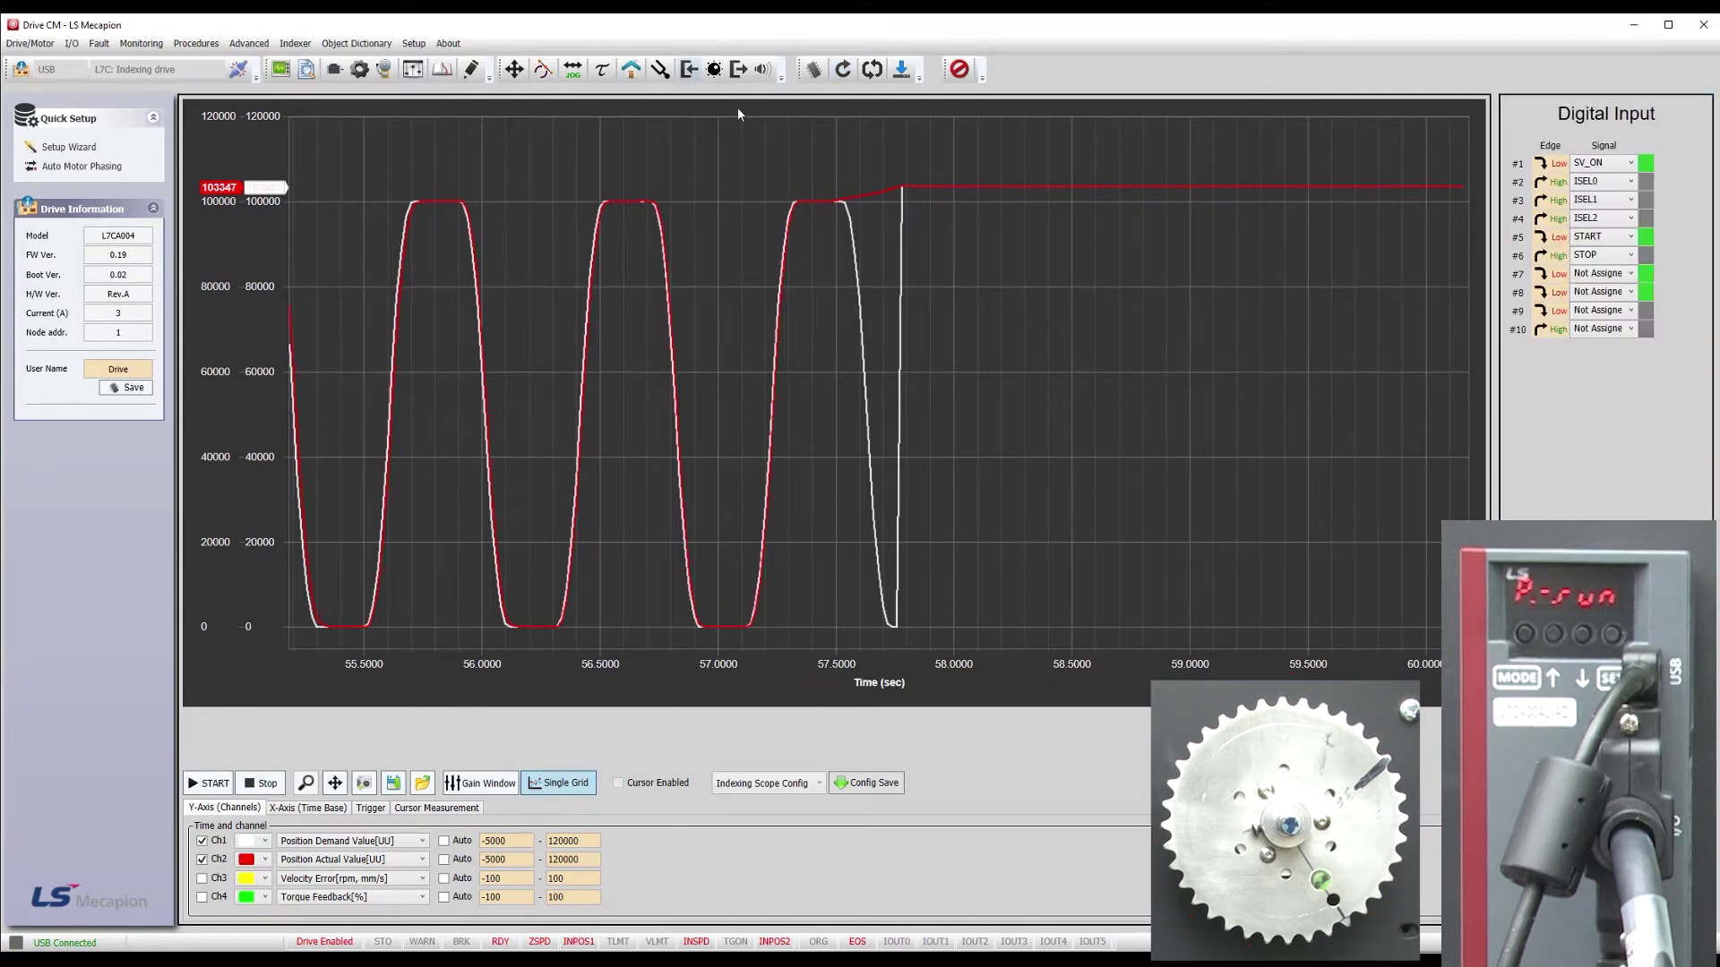
click(1557, 255)
click(1557, 237)
click(1559, 257)
click(1559, 164)
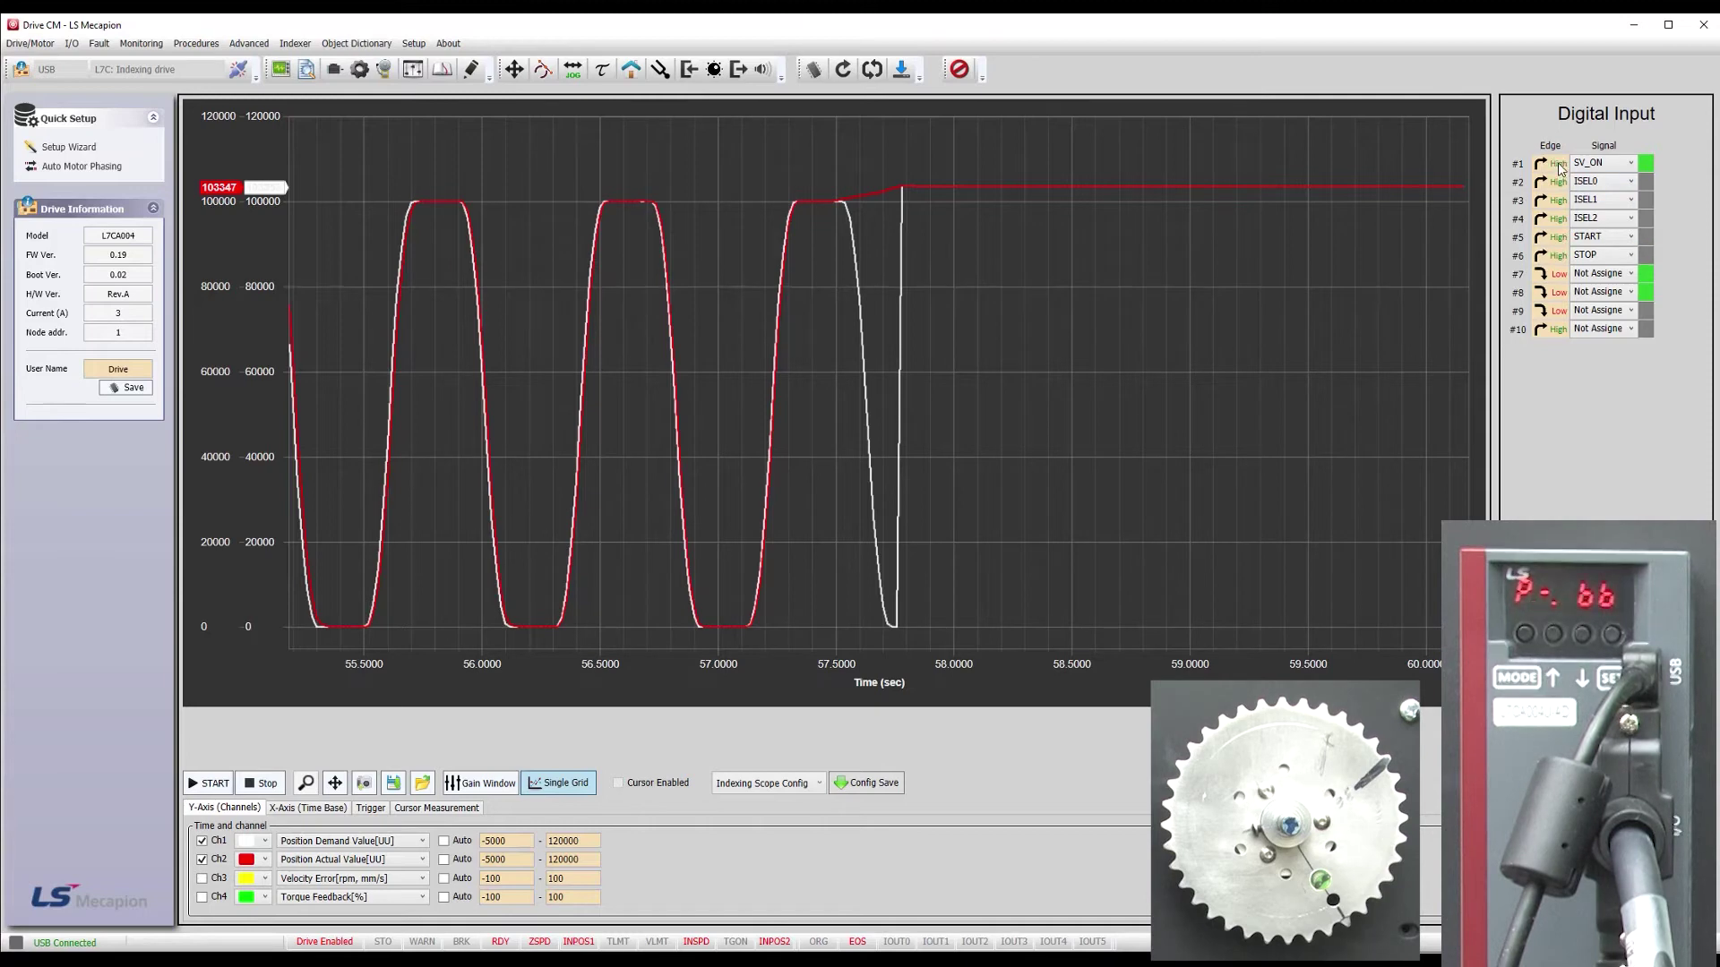
Step: Turn the drive on and back off using the Manual Jog controls
click(572, 69)
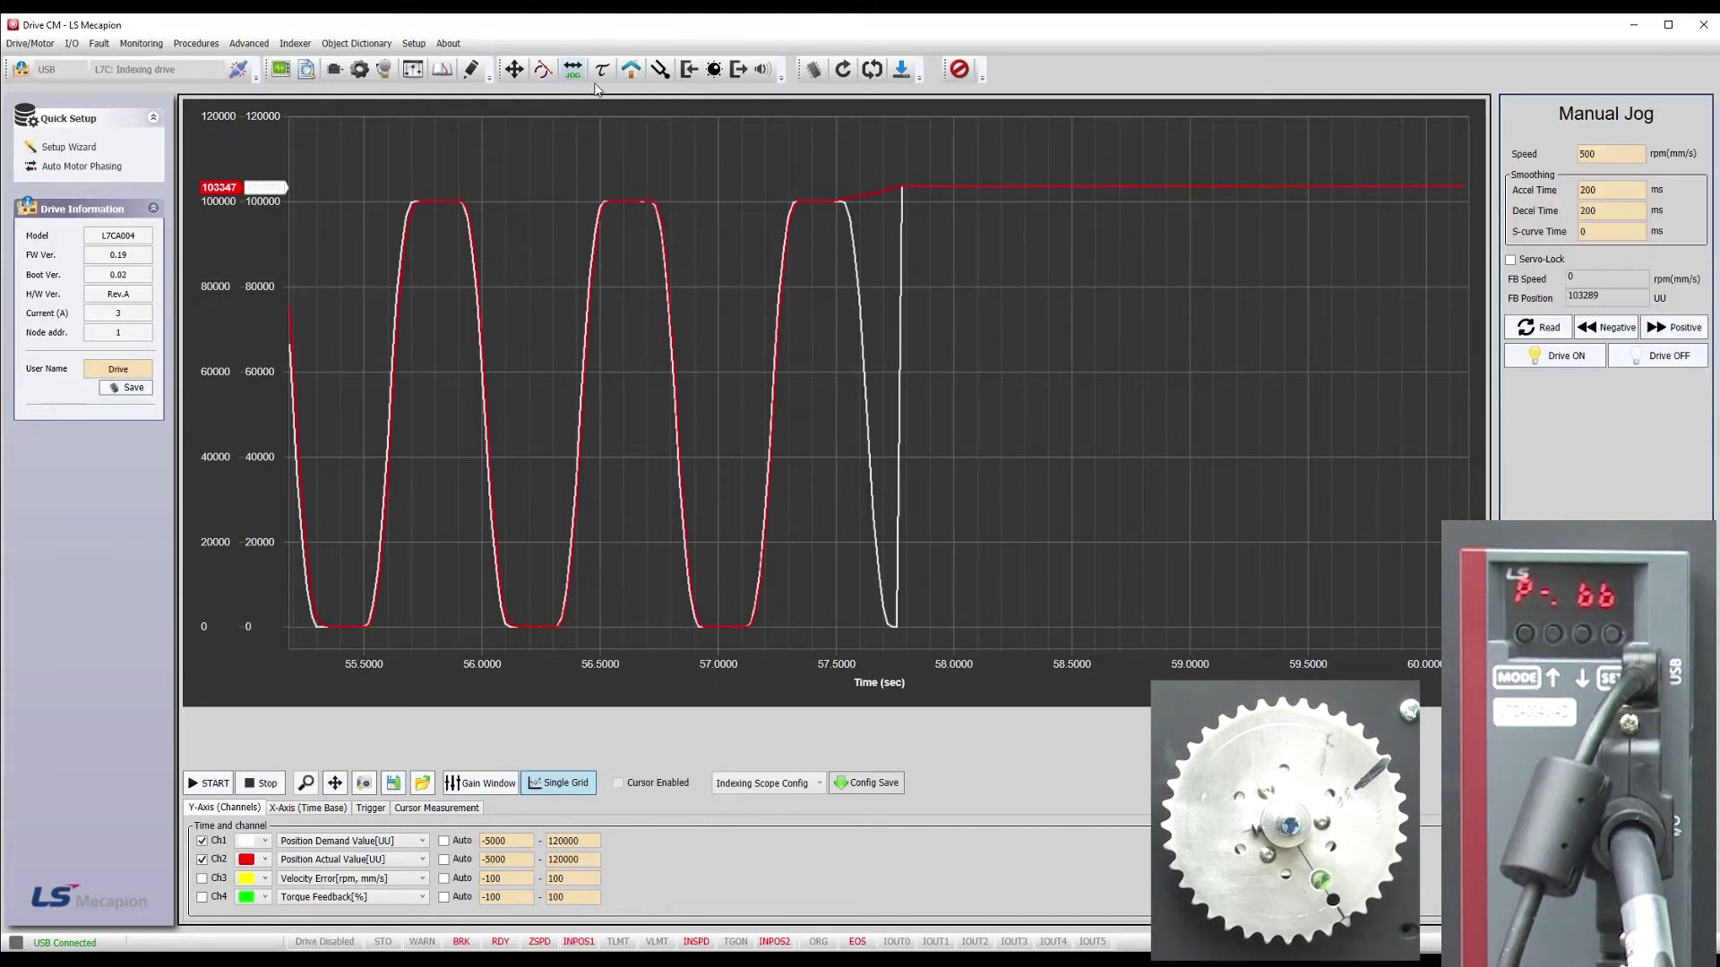
click(1559, 357)
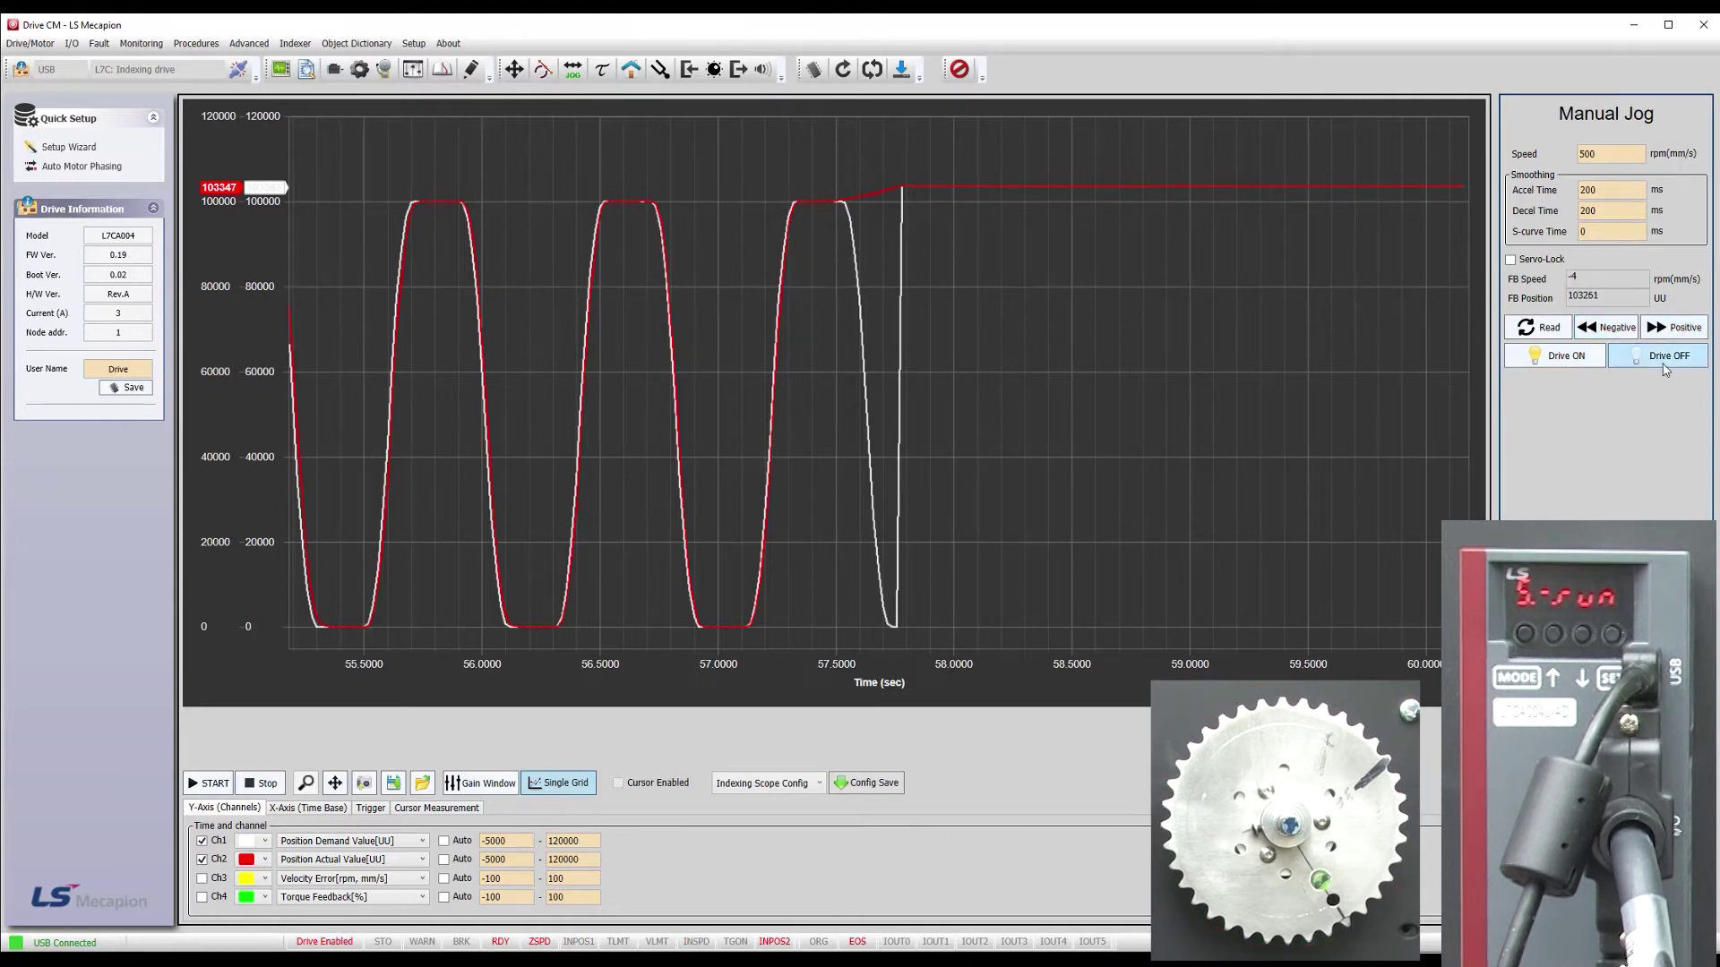
click(1664, 367)
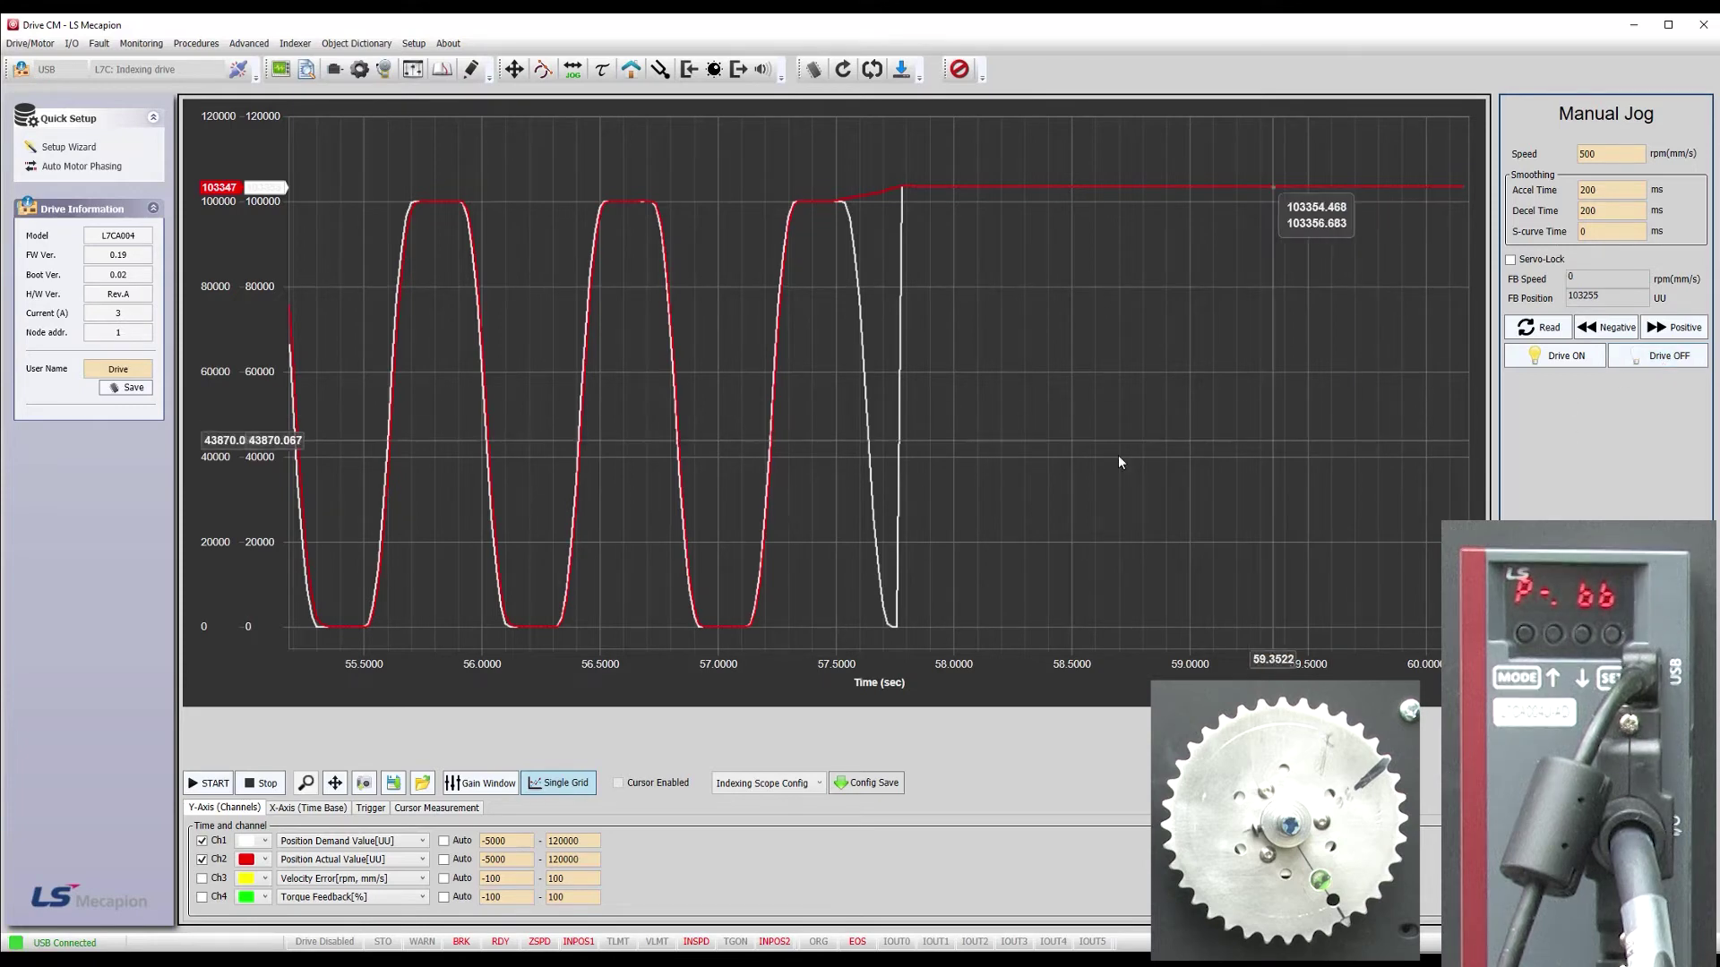
Step: Reset all parameters to factory settings and perform a software reset of the drive
click(413, 43)
click(436, 93)
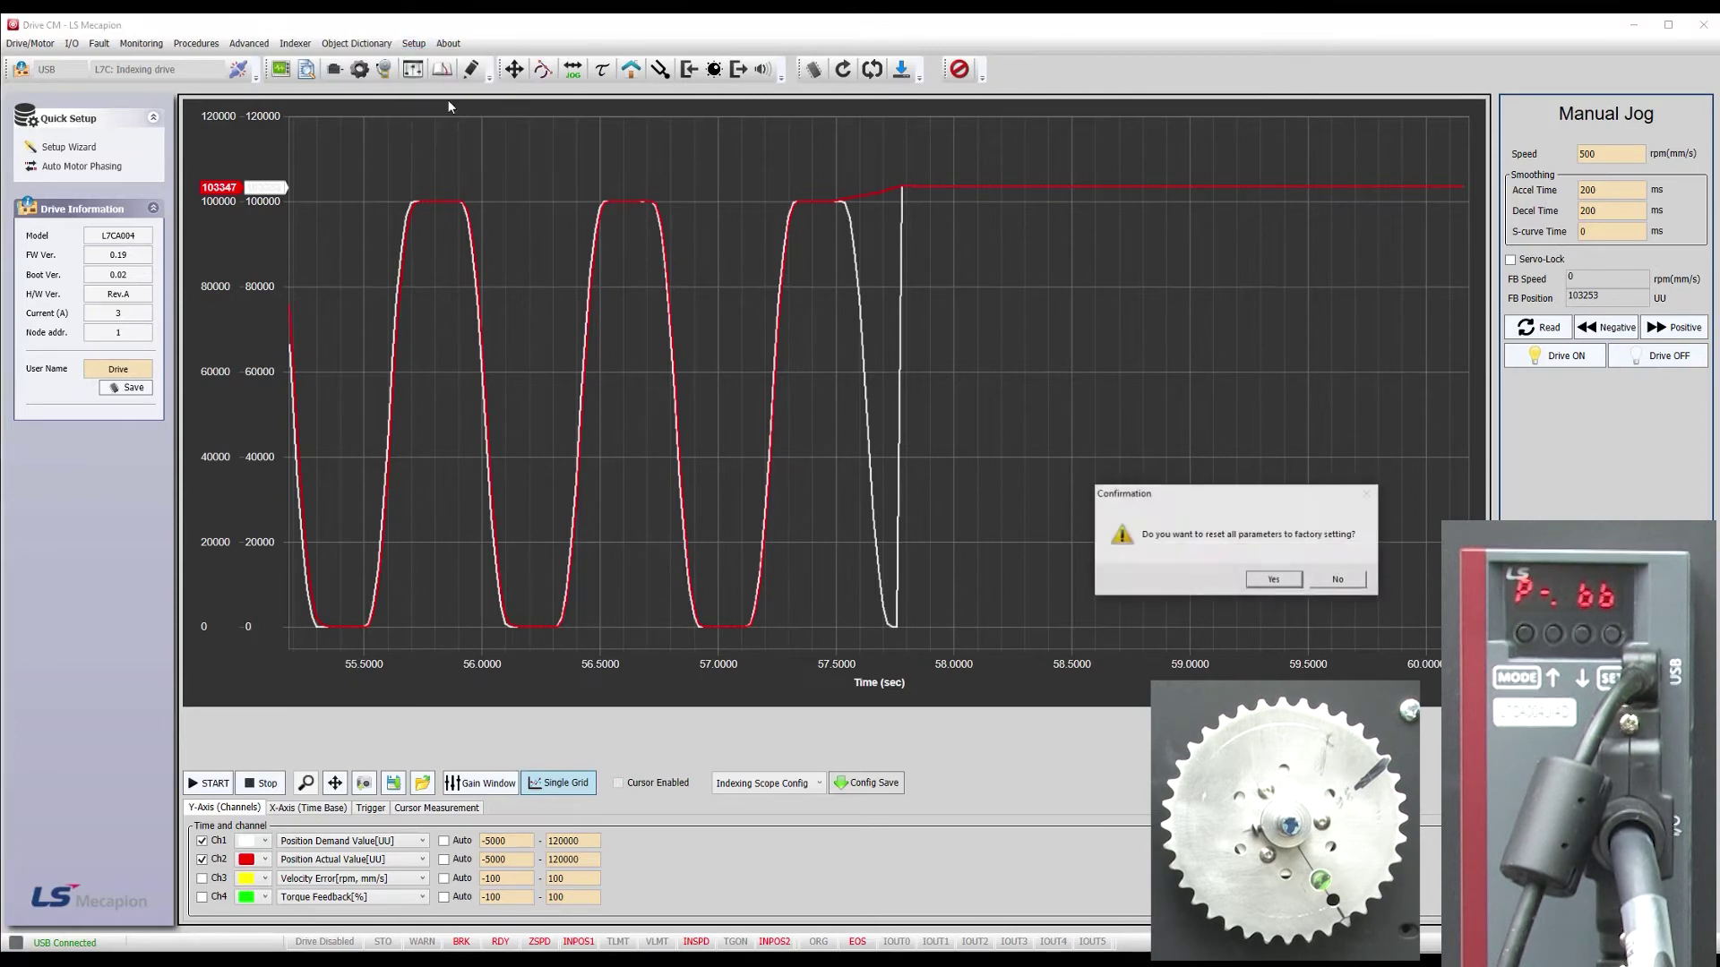
click(1296, 580)
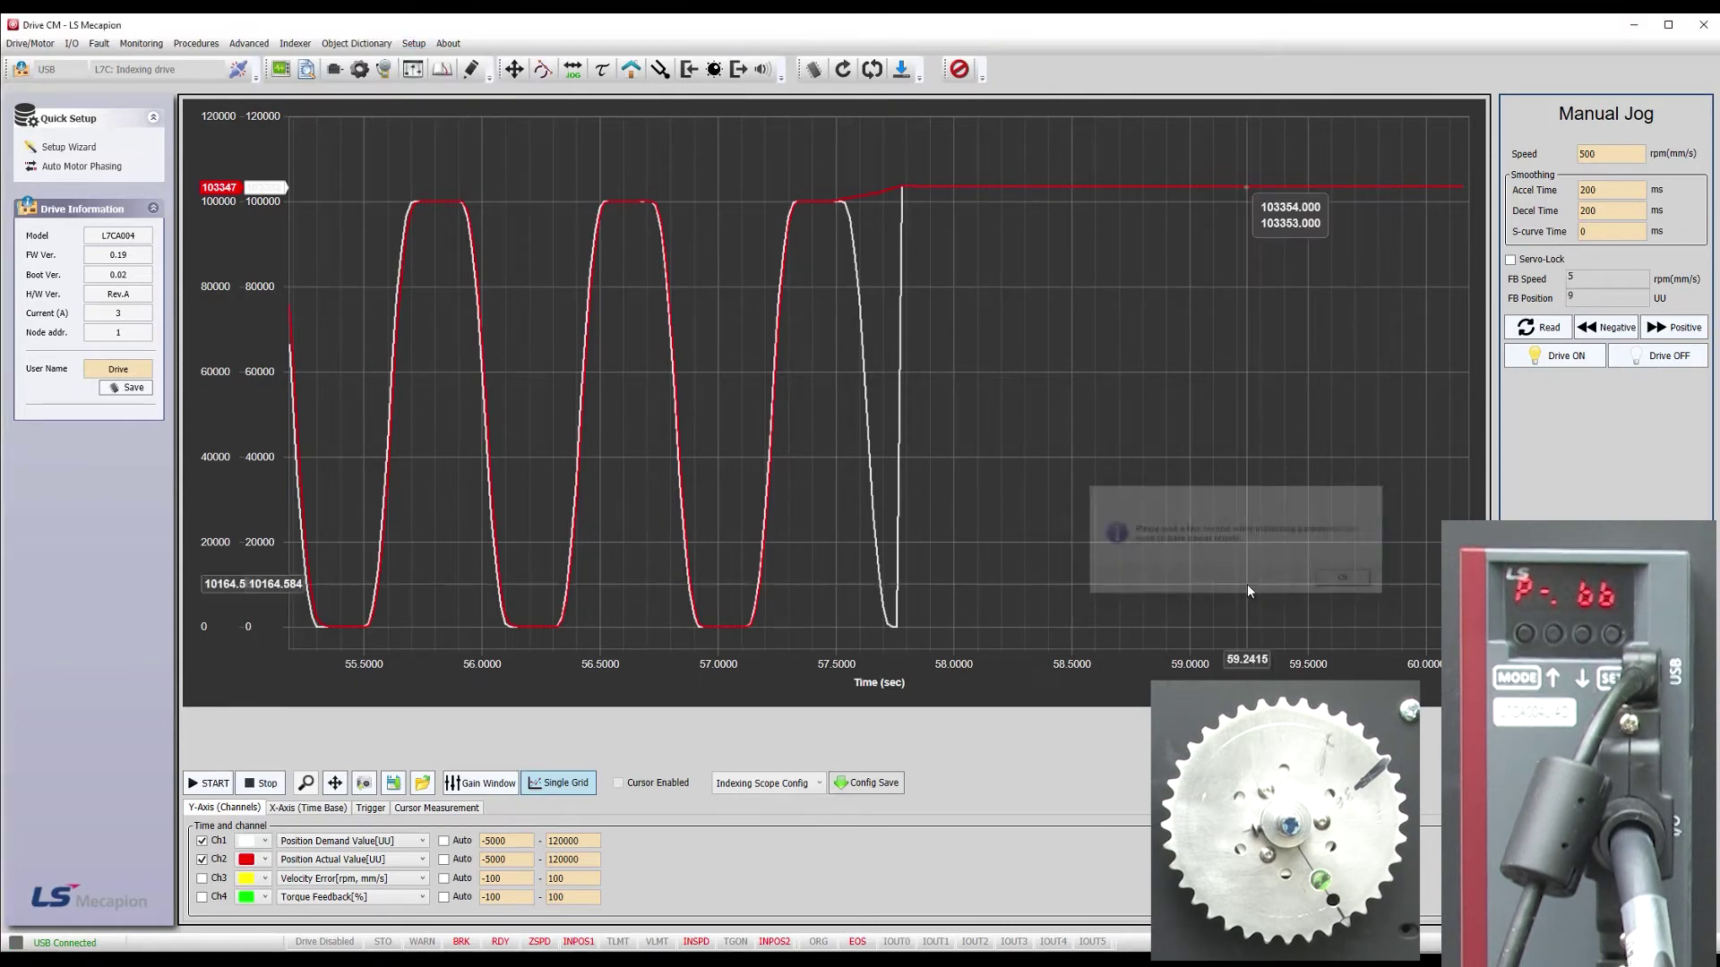
click(883, 71)
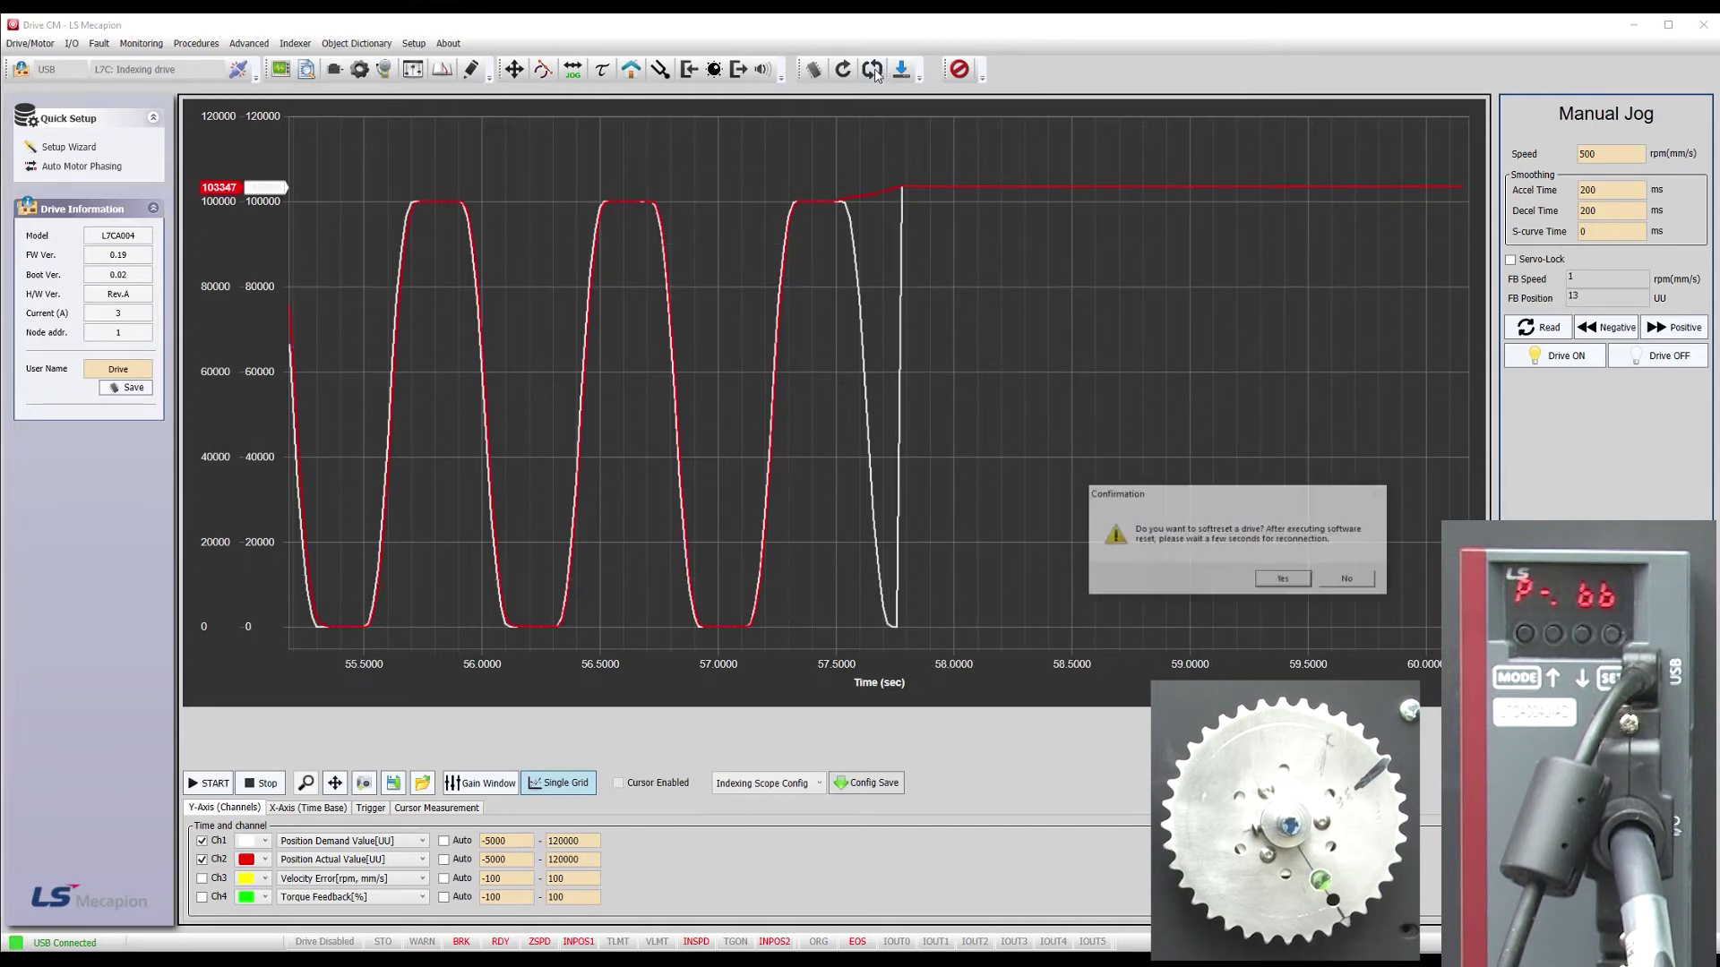
click(1283, 579)
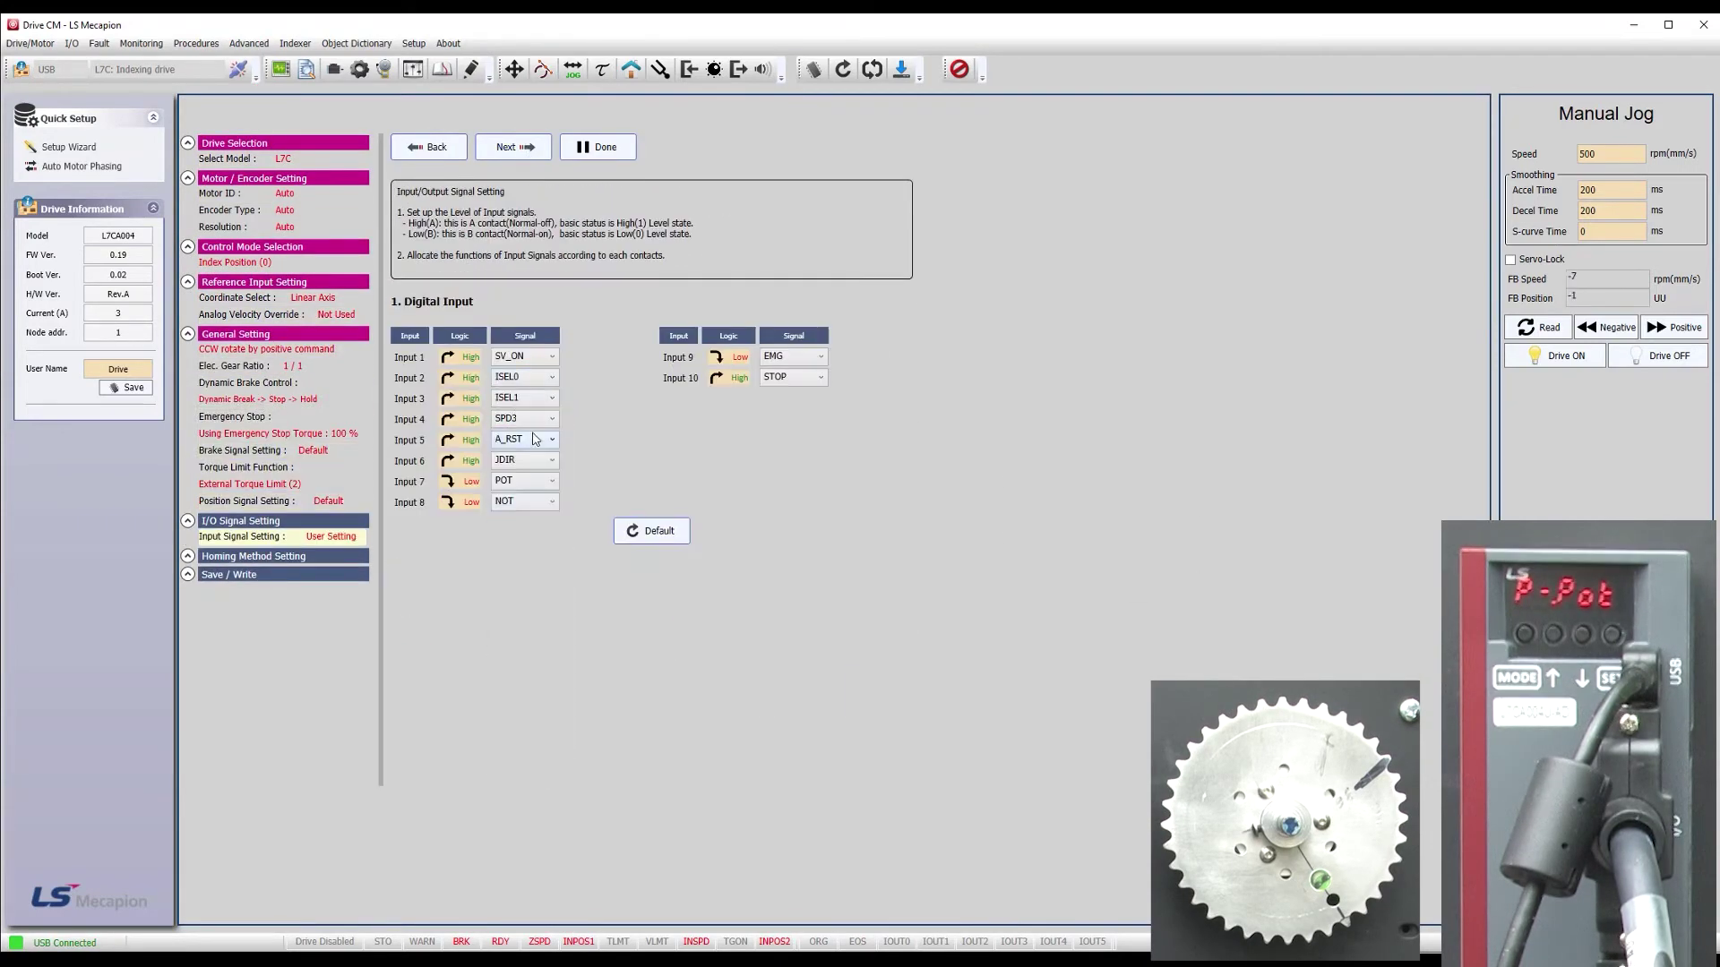
Step: Write the index position settings with the reassigned digital input signals from the setup wizard to the drive, and software-reset it
click(535, 438)
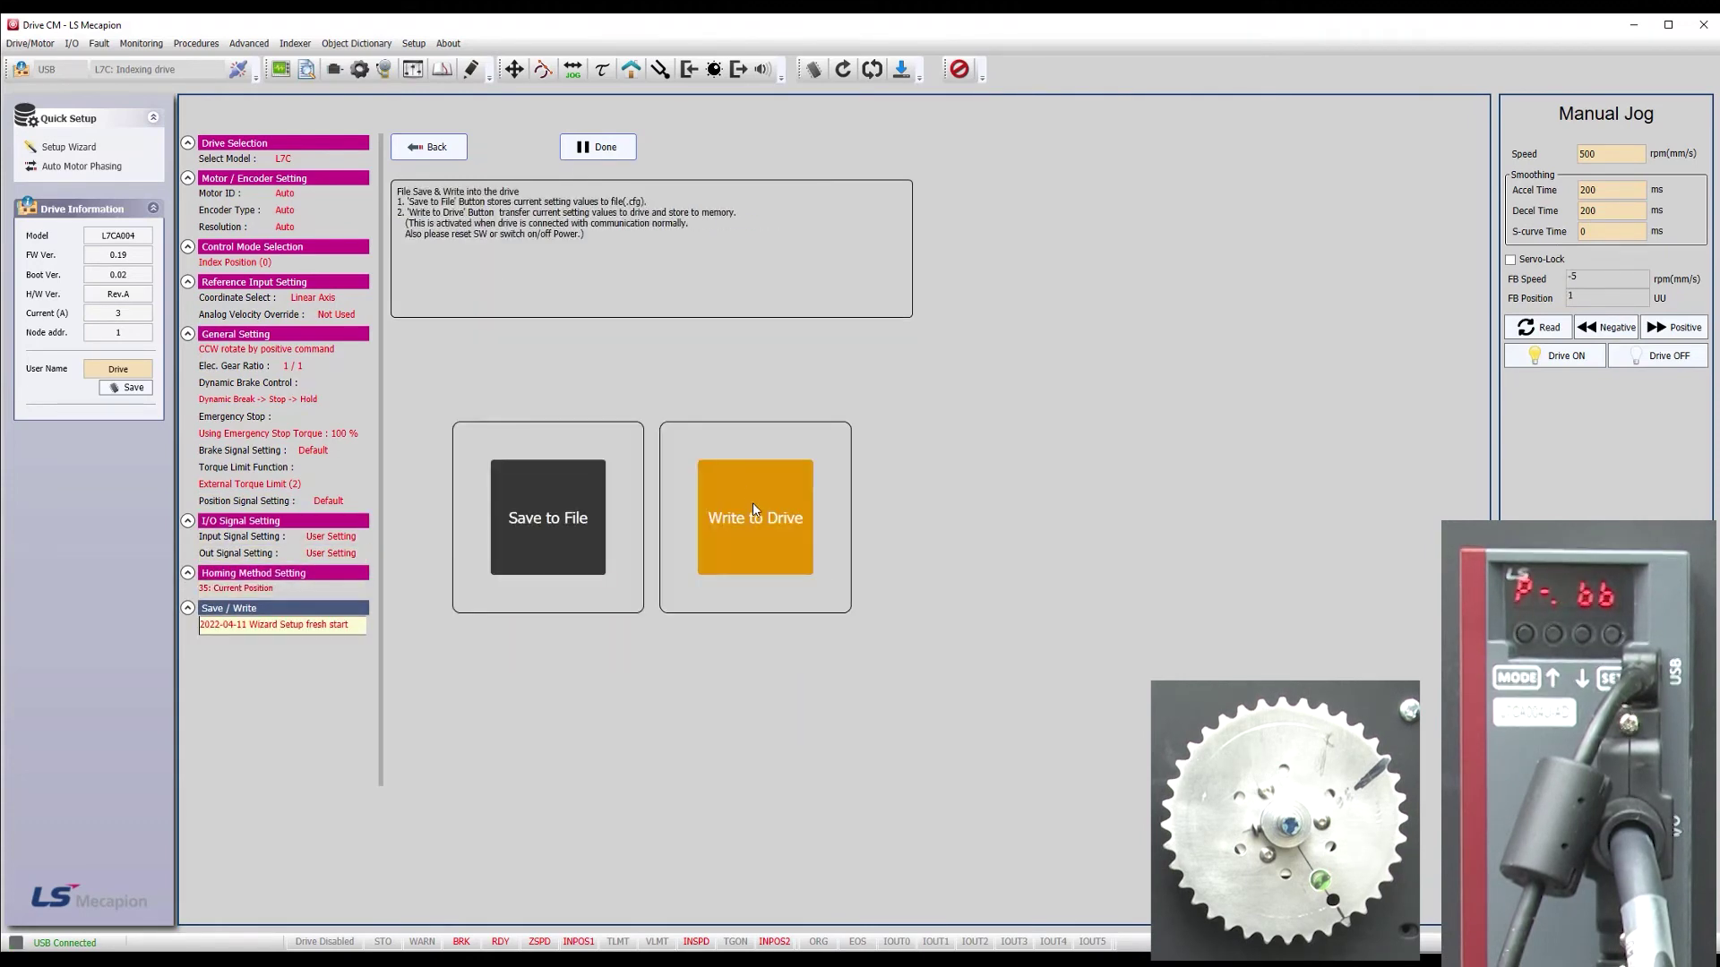
click(753, 511)
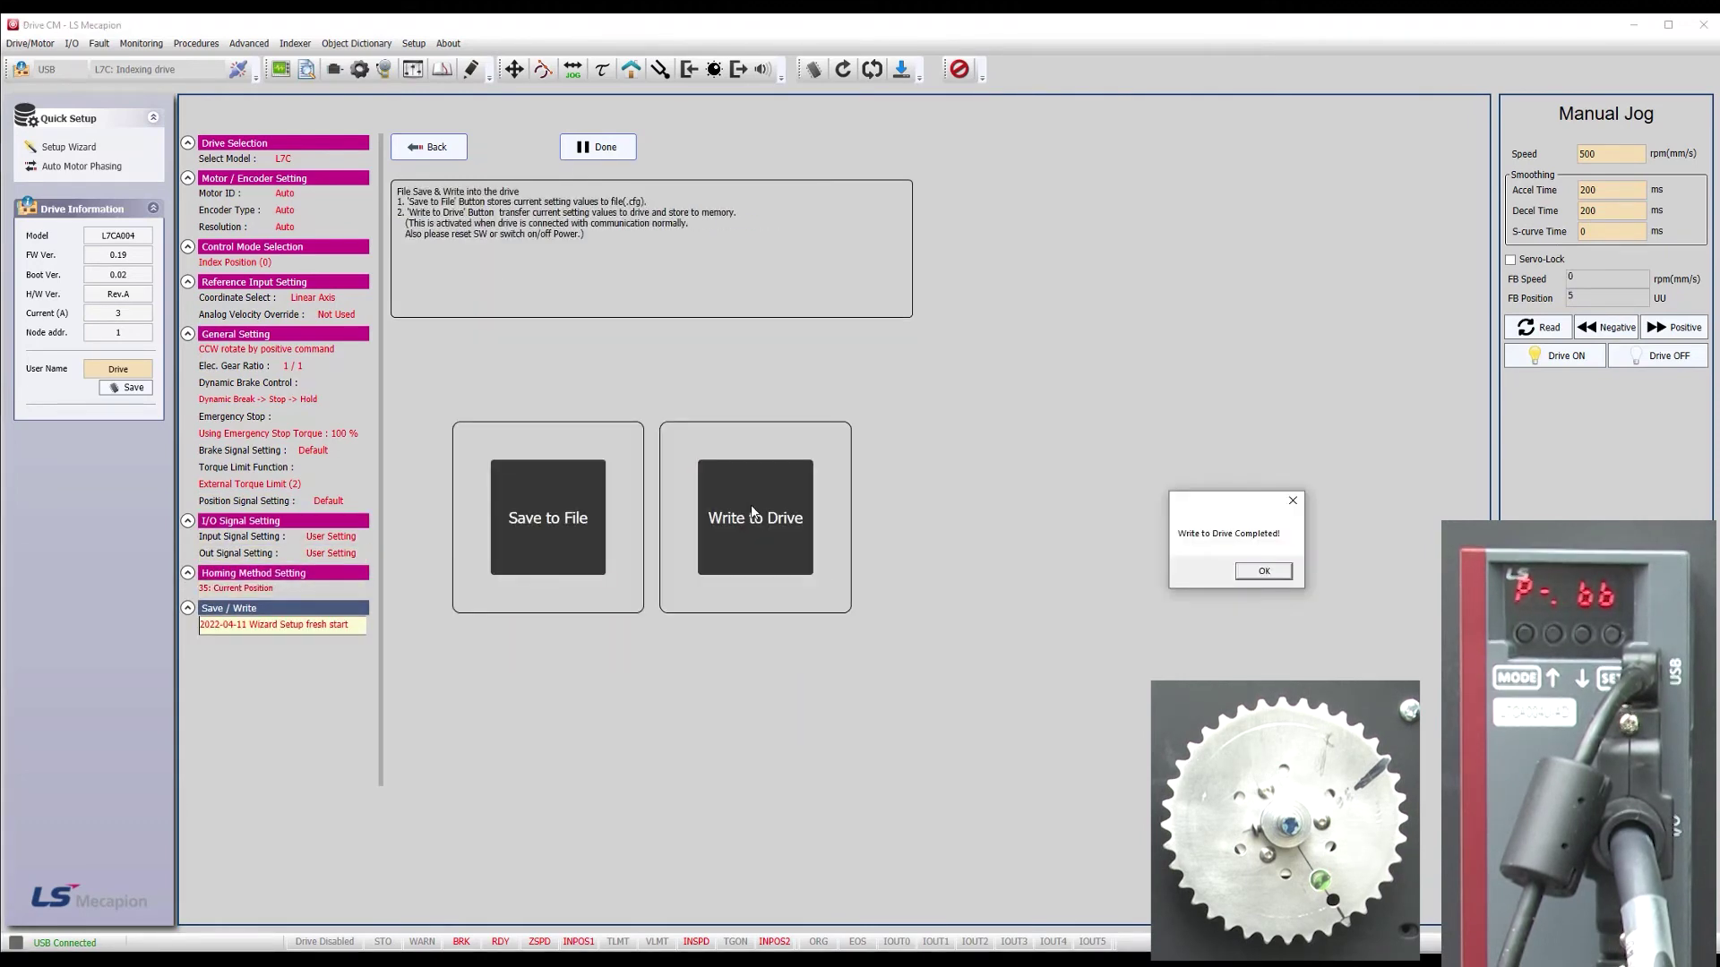
key(Return)
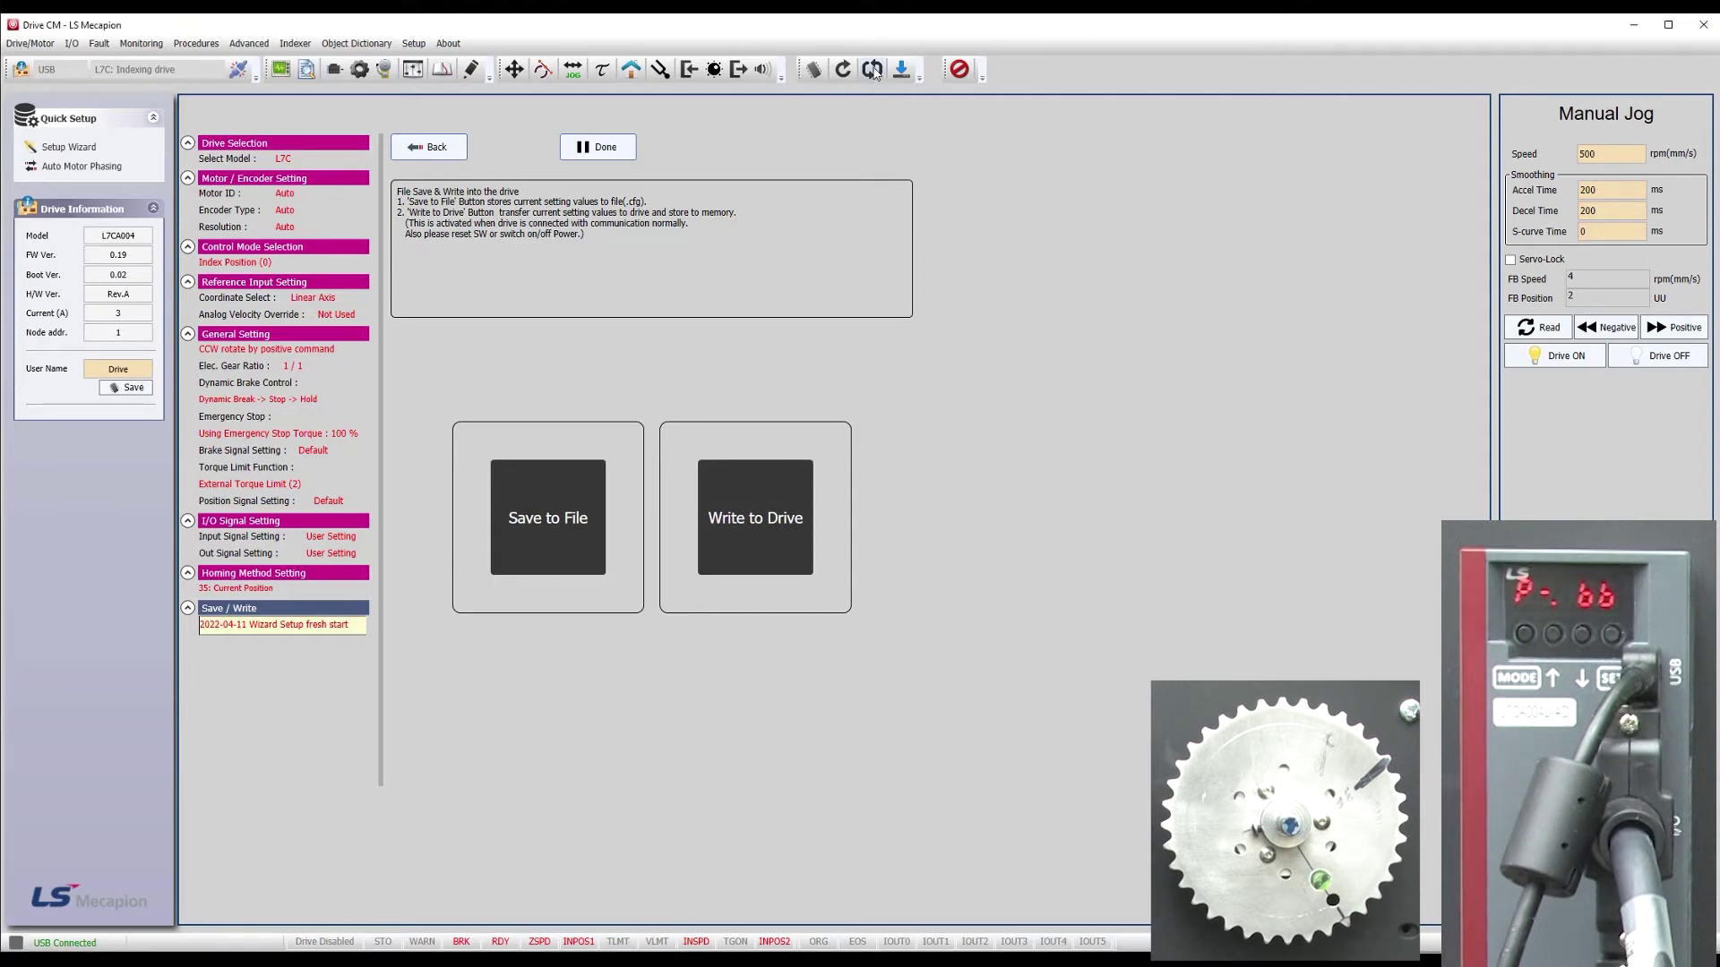
click(873, 70)
click(1285, 577)
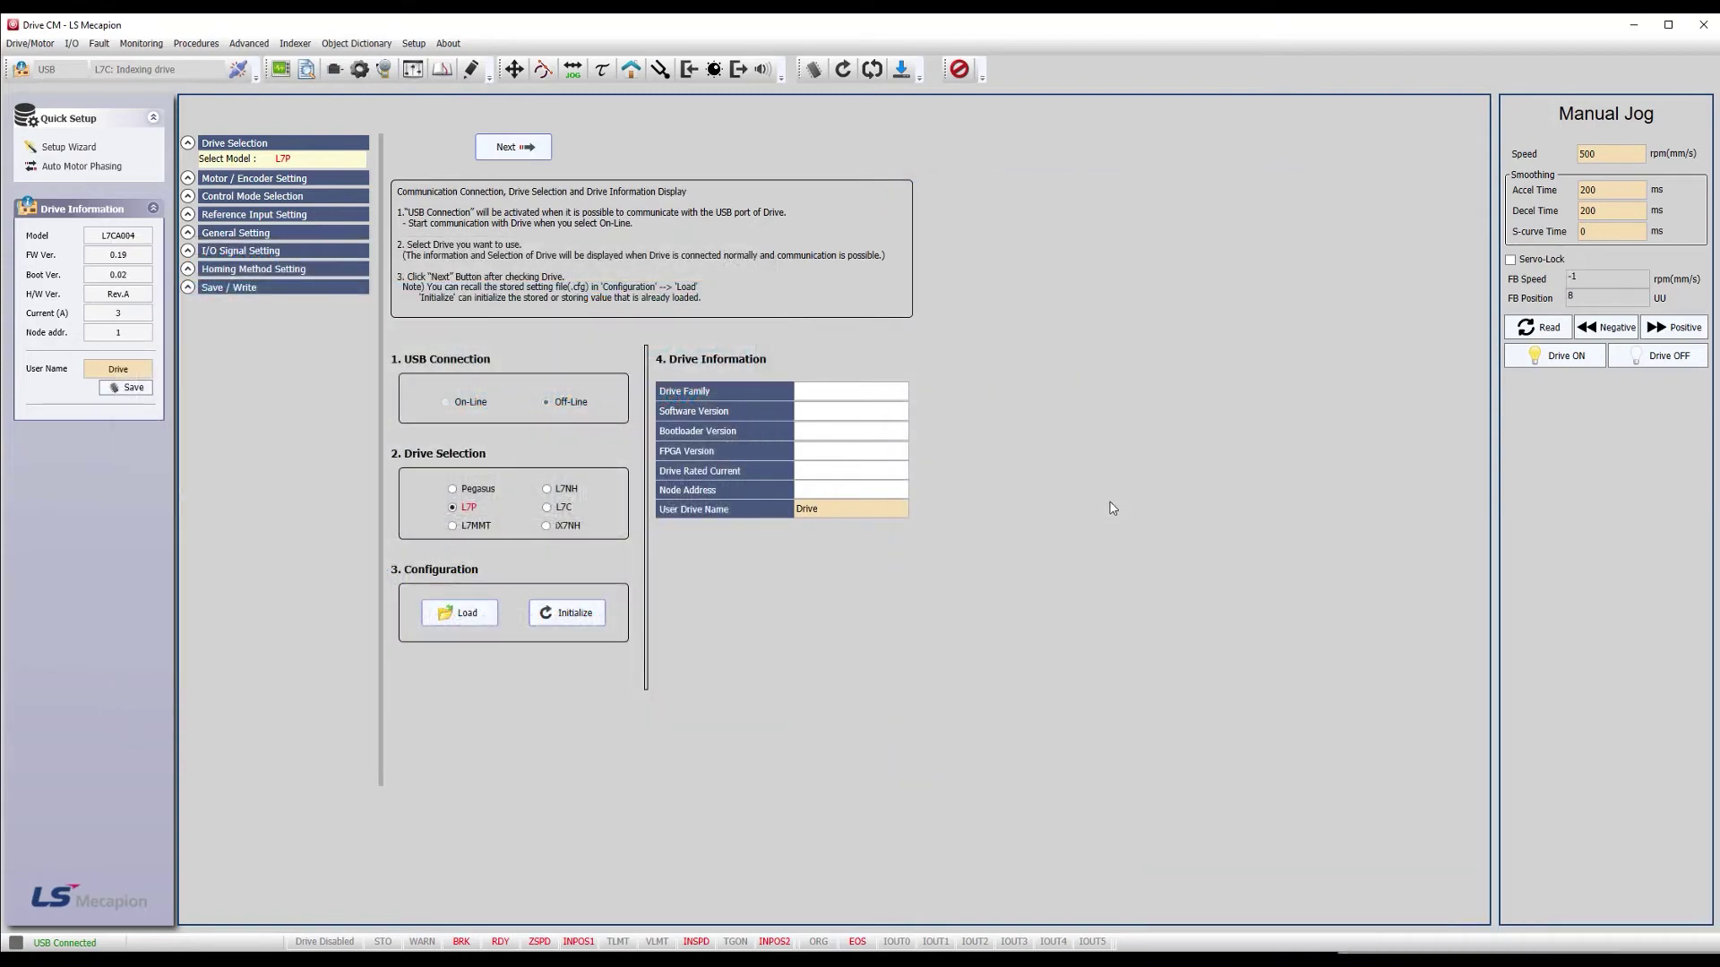
Step: Refresh the index data in the index motion settings and bring up a running oscilloscope trace
click(472, 70)
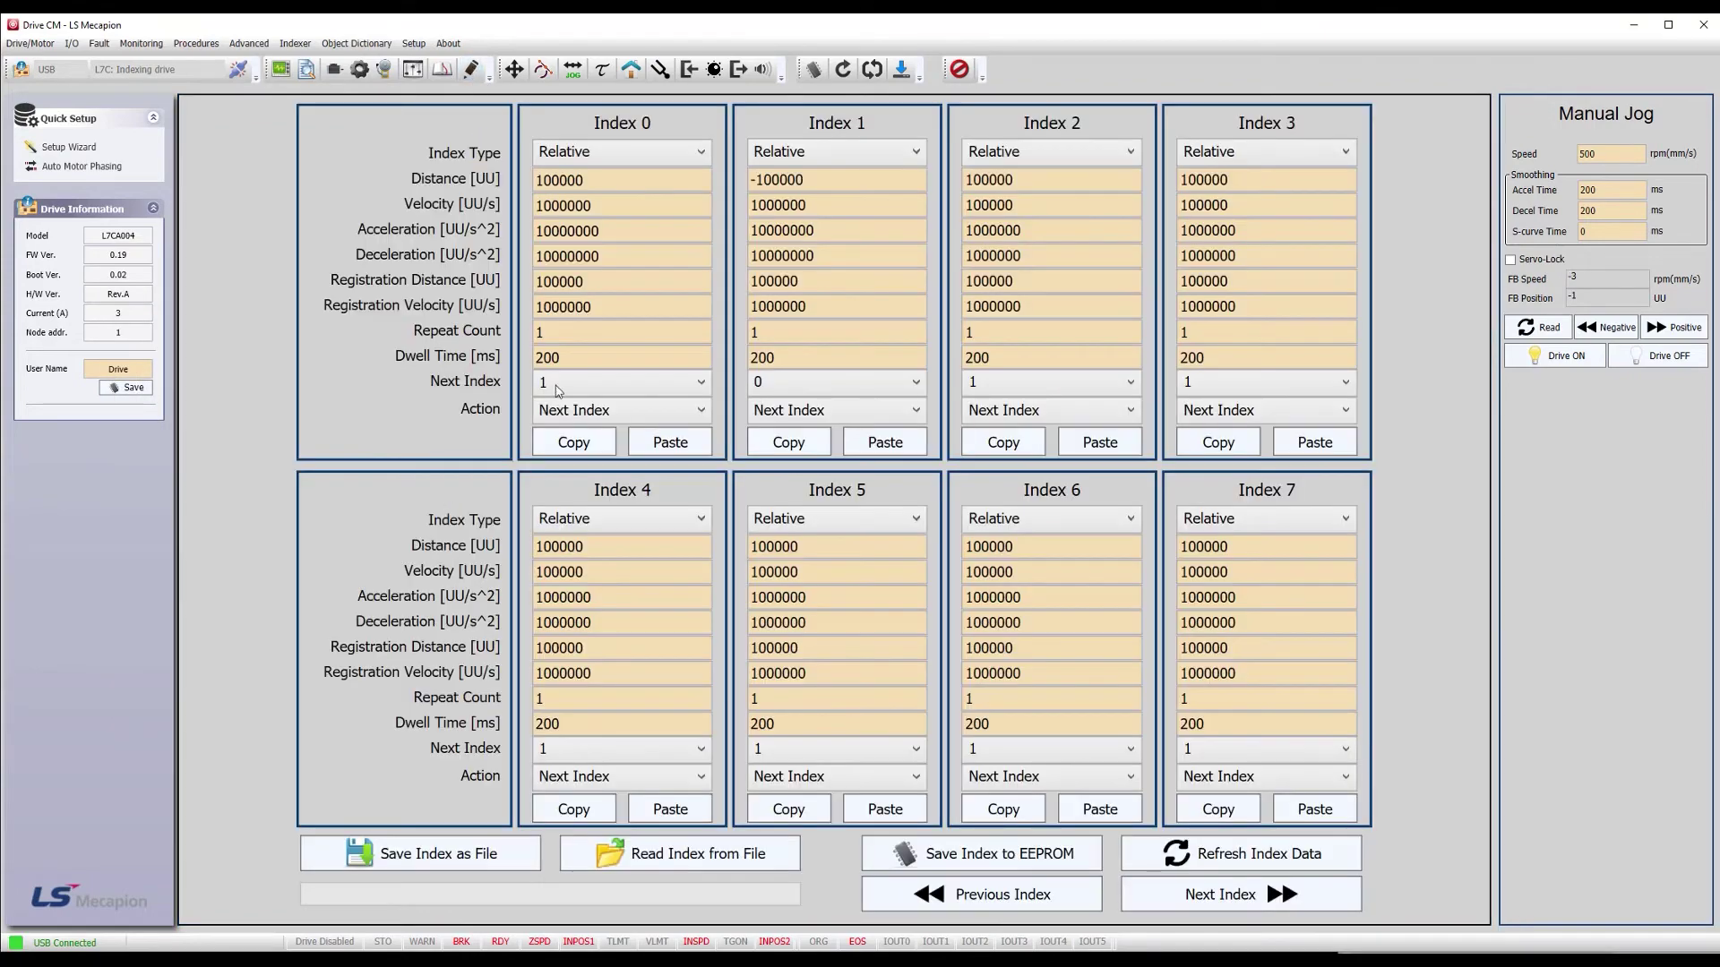
click(1252, 856)
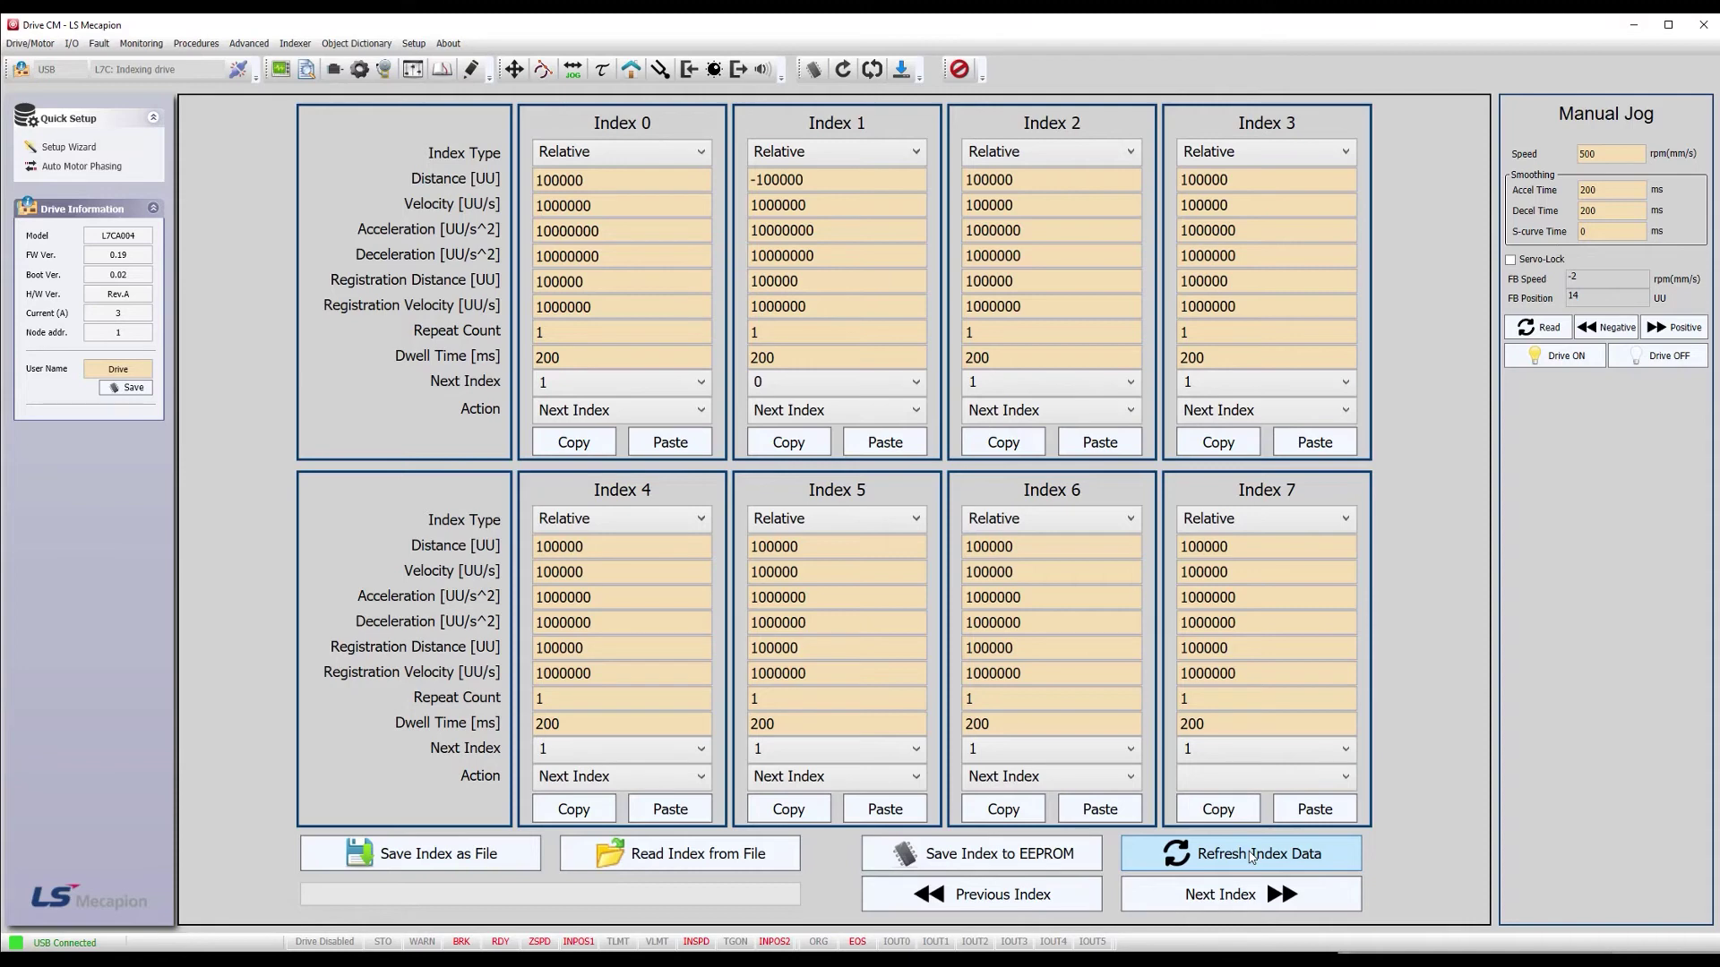
click(280, 70)
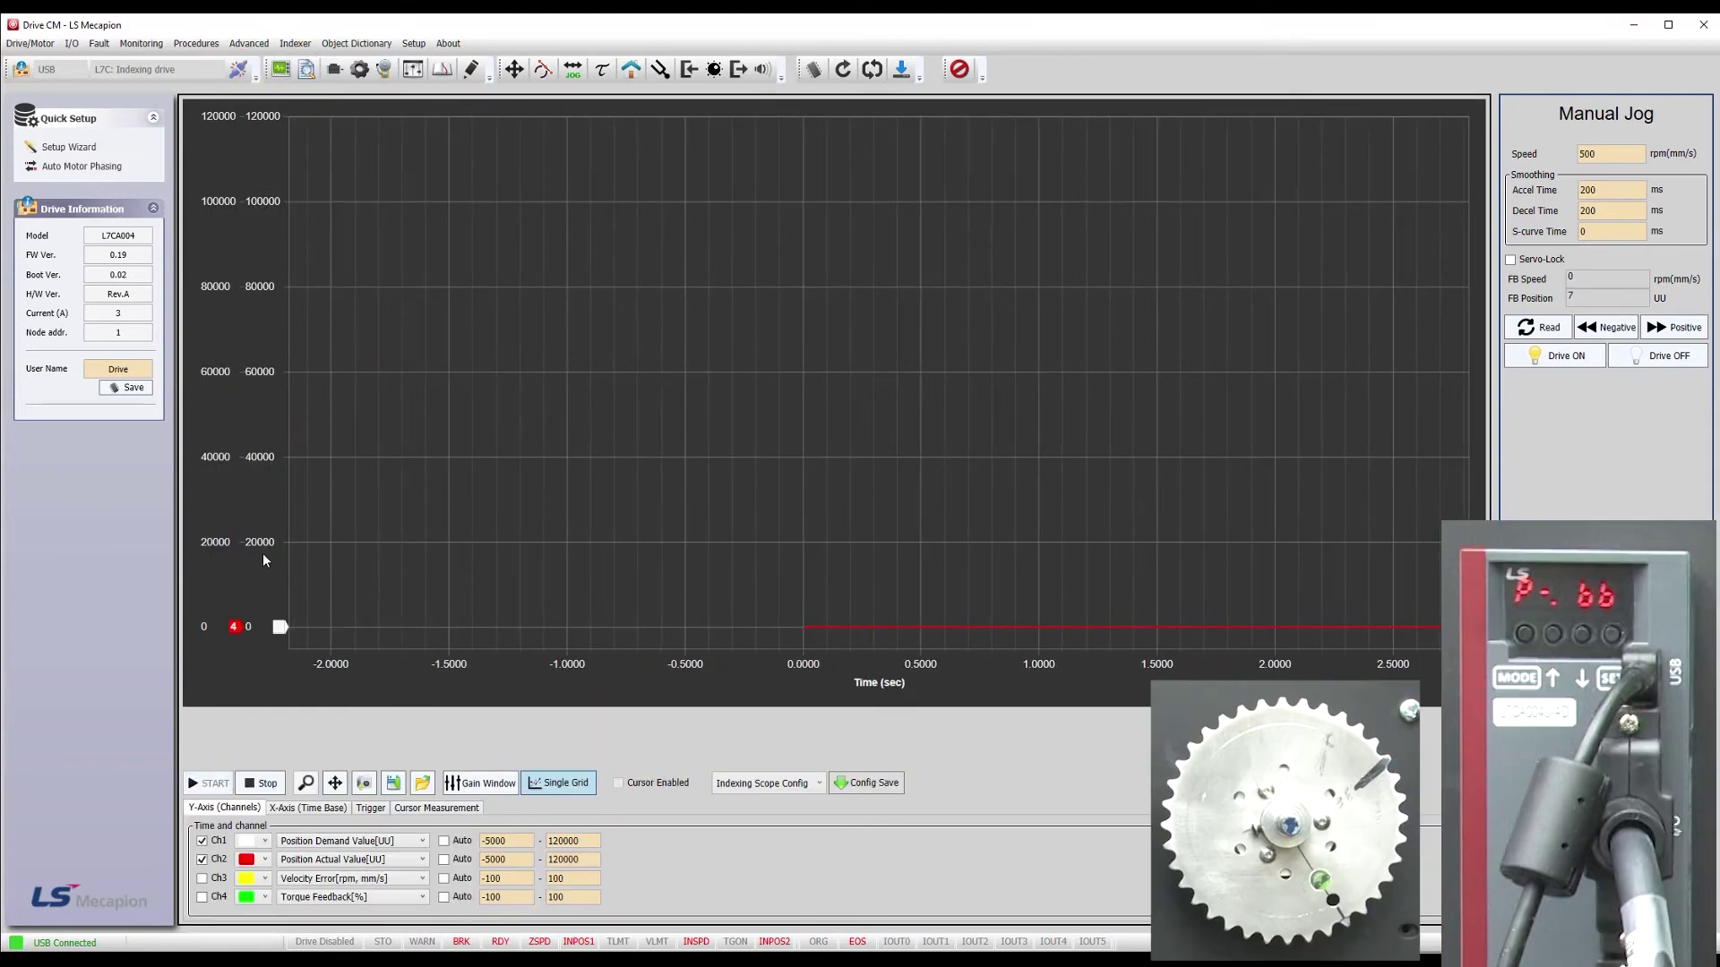
Step: Start the repeating index motion by switching the SV_ON and START digital input signals to the Low edge
click(688, 69)
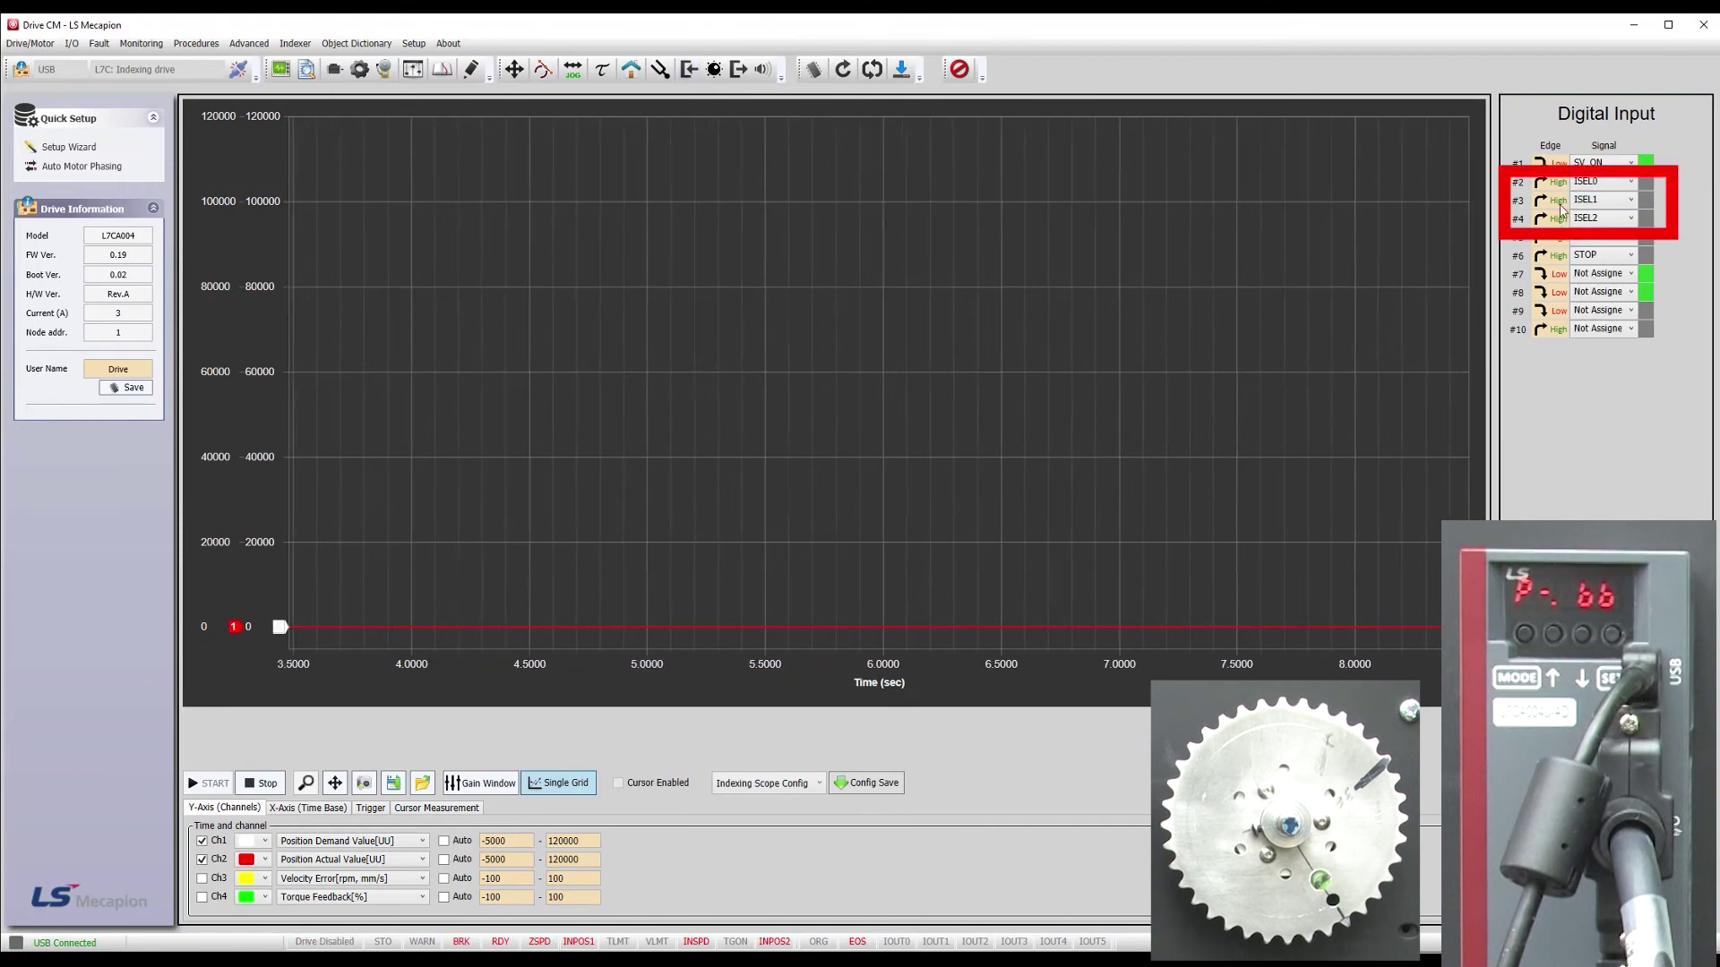
click(1540, 238)
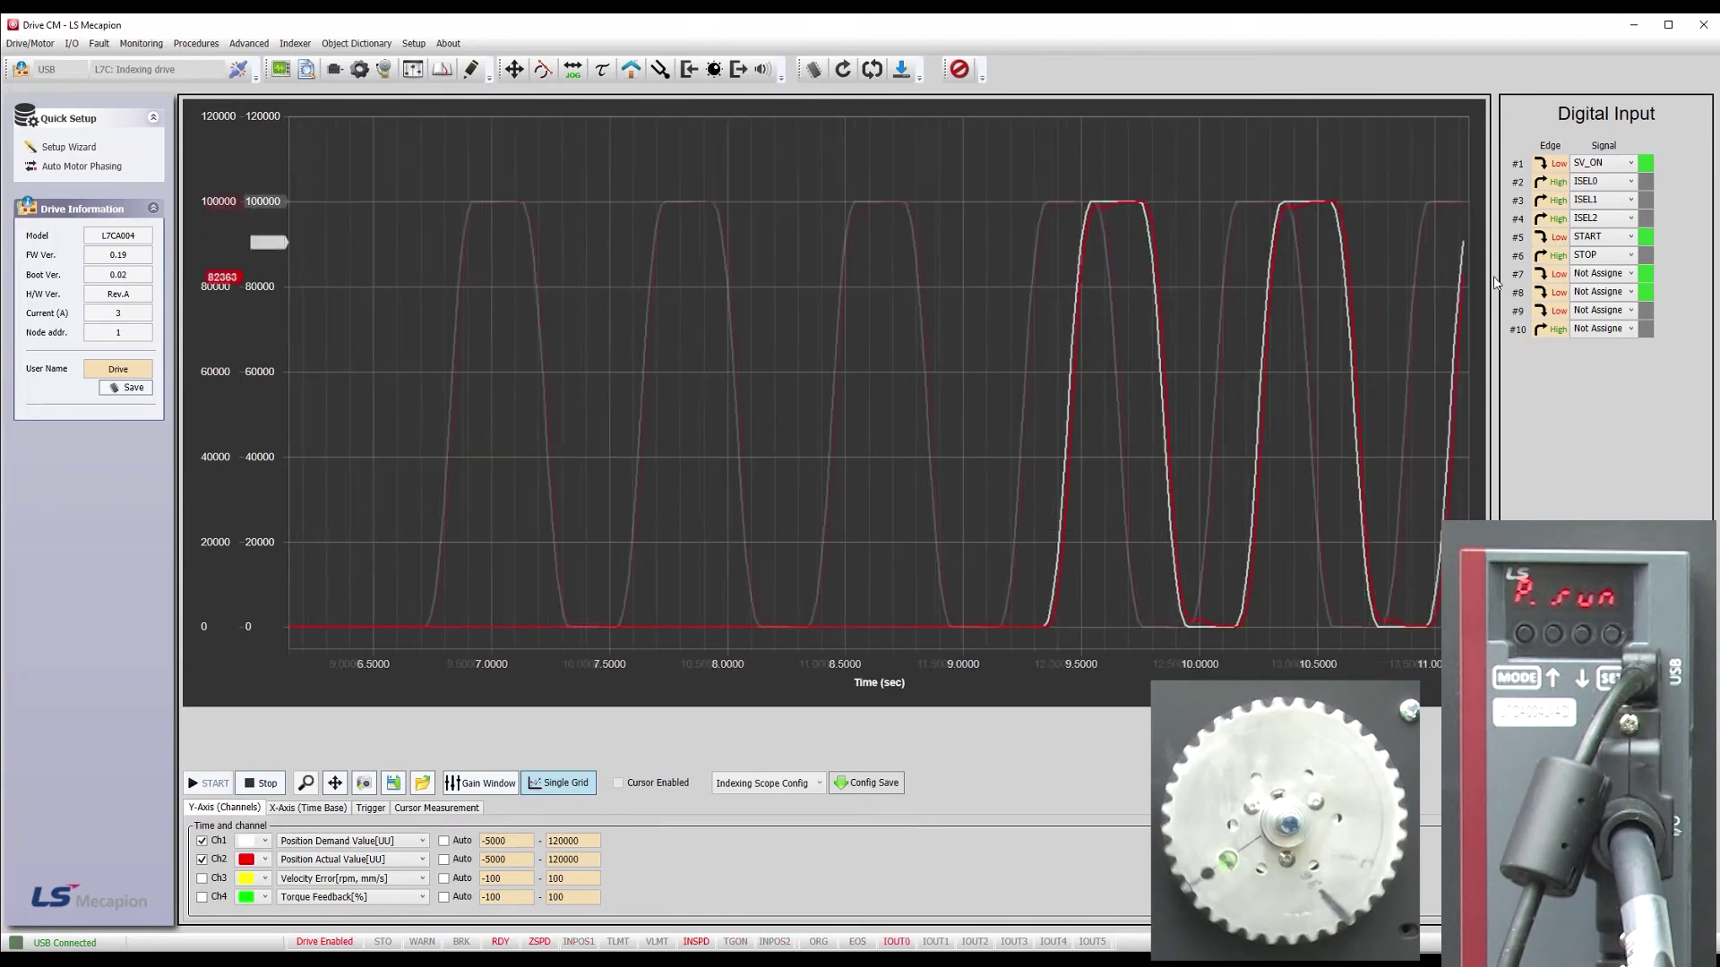
Step: Enable on-line tuning for the running drive and set the tuning rigidity to 5, raising it through 6 to 10
click(660, 69)
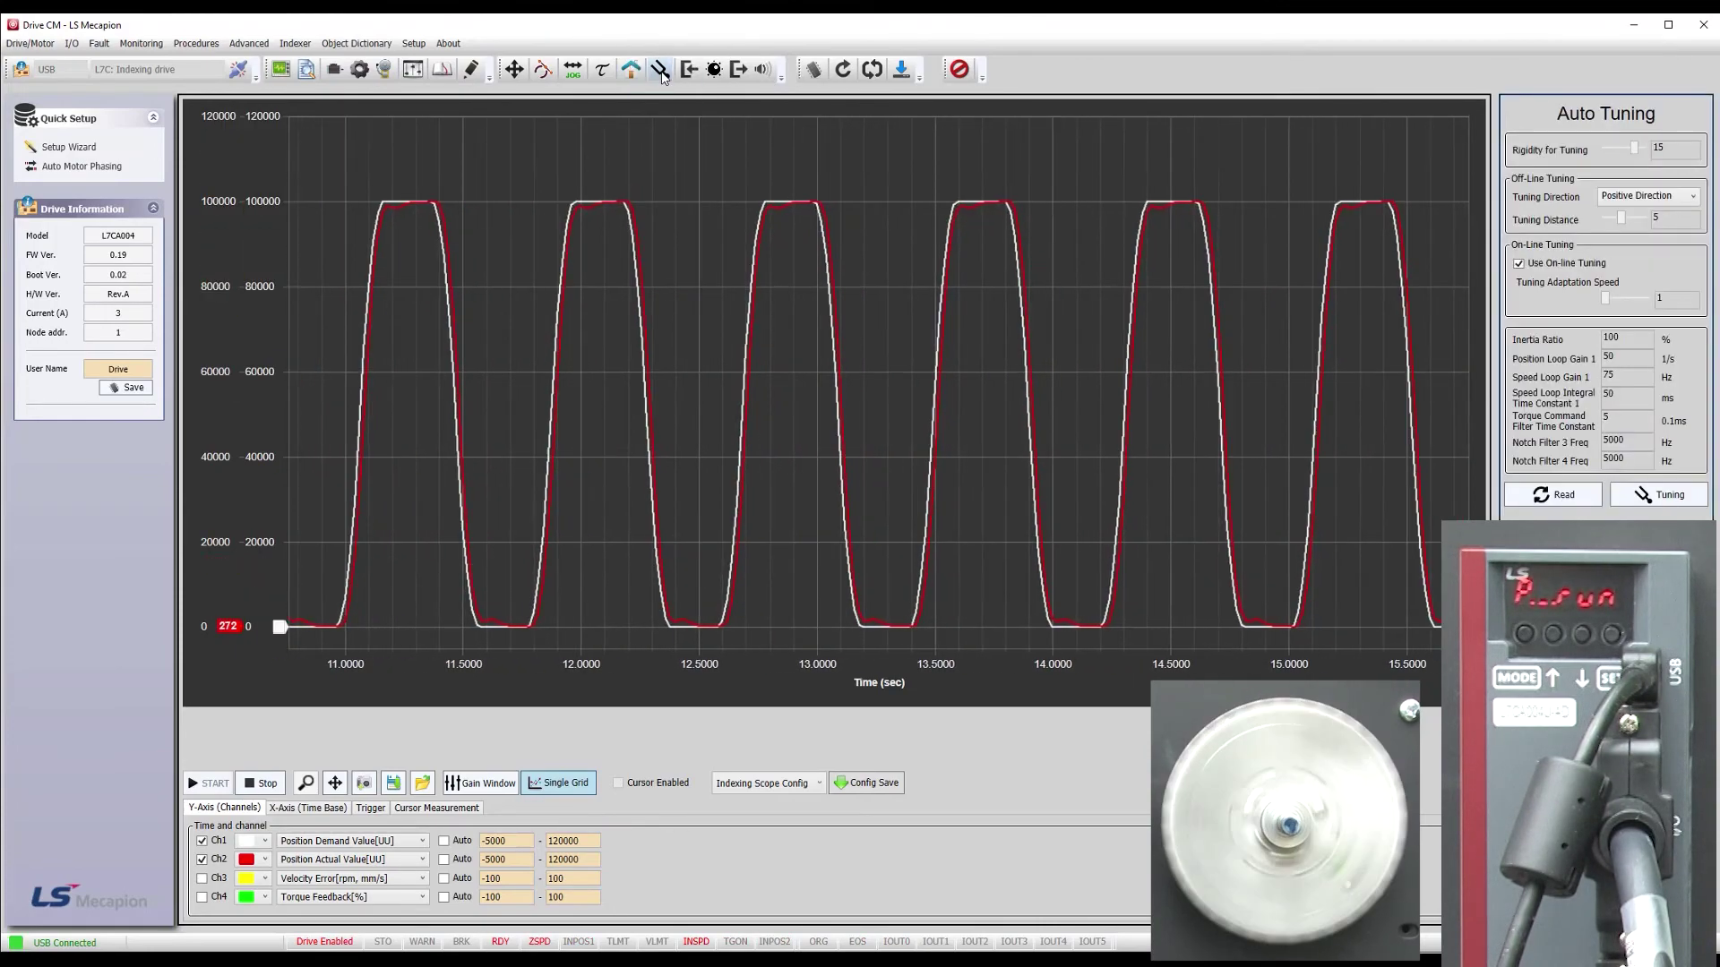
click(1518, 263)
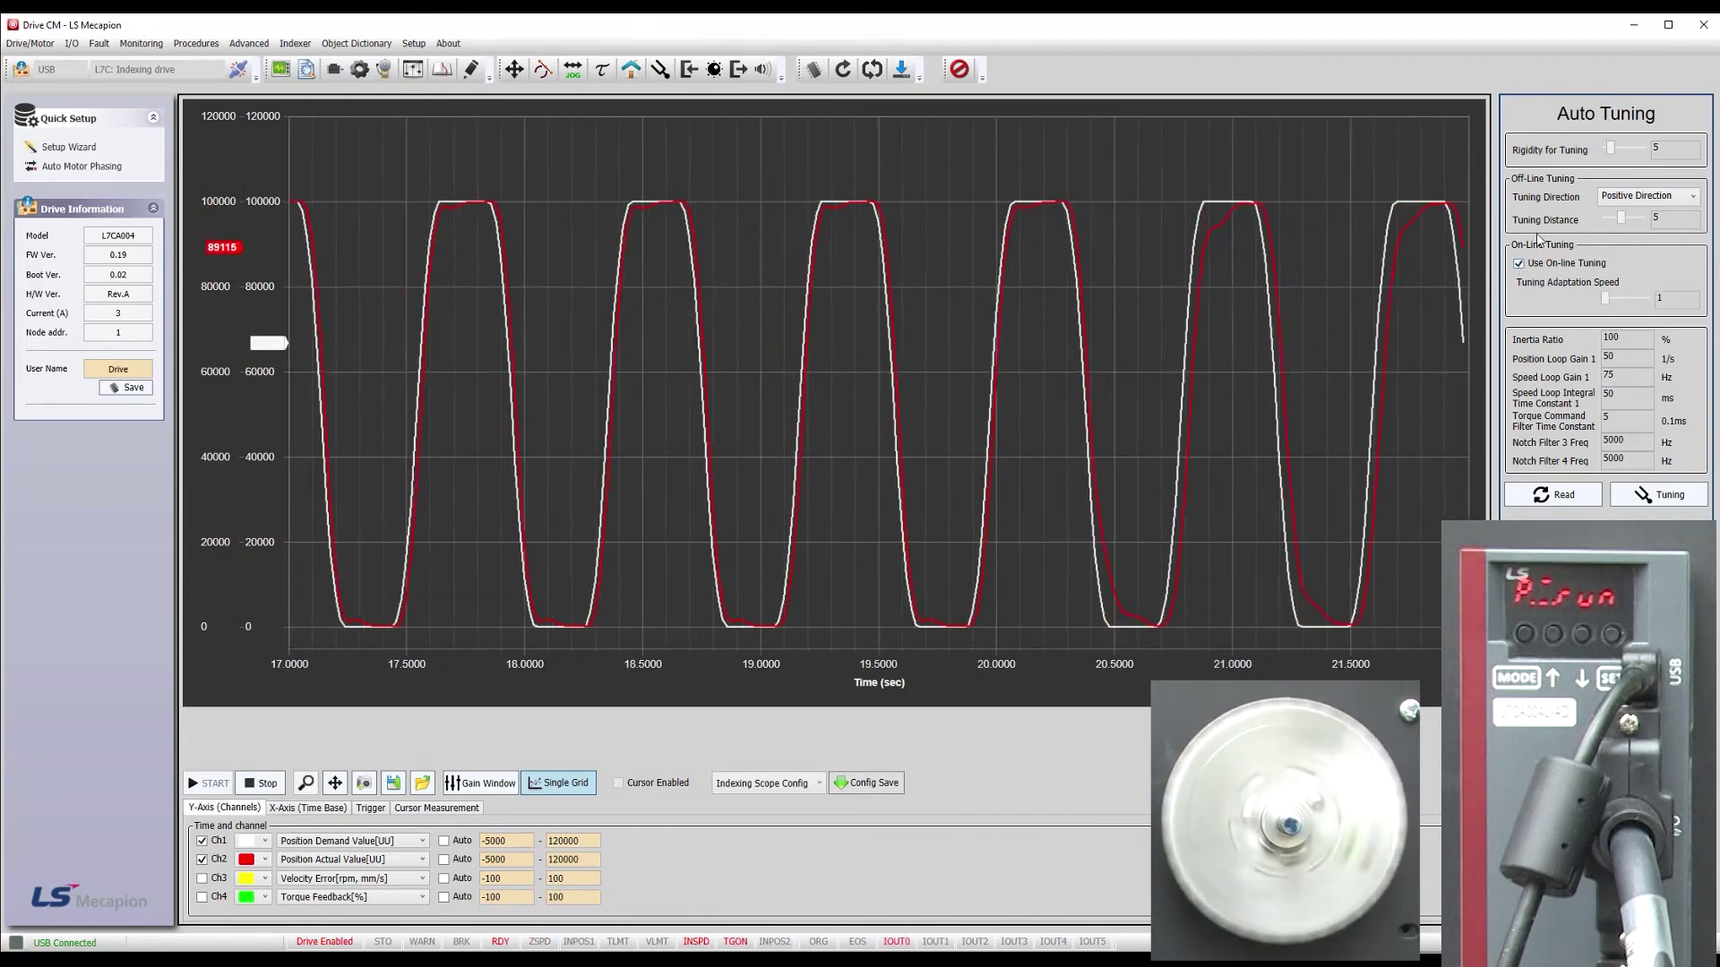
drag(1609, 148, 1618, 147)
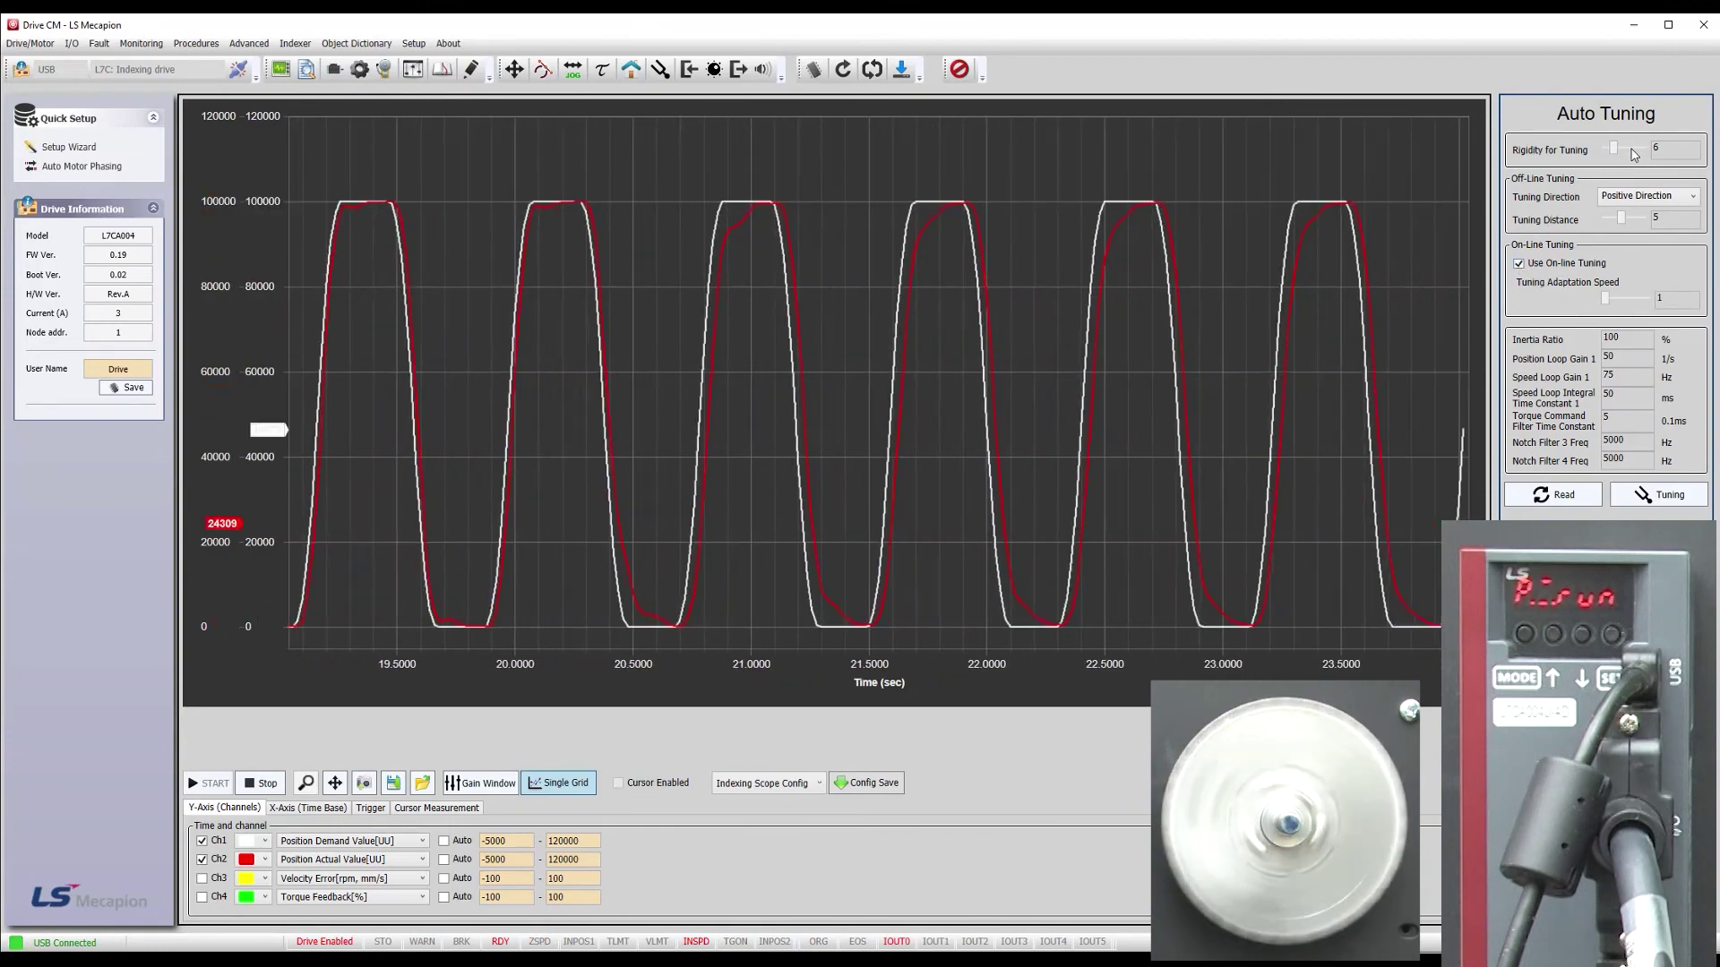
click(1633, 150)
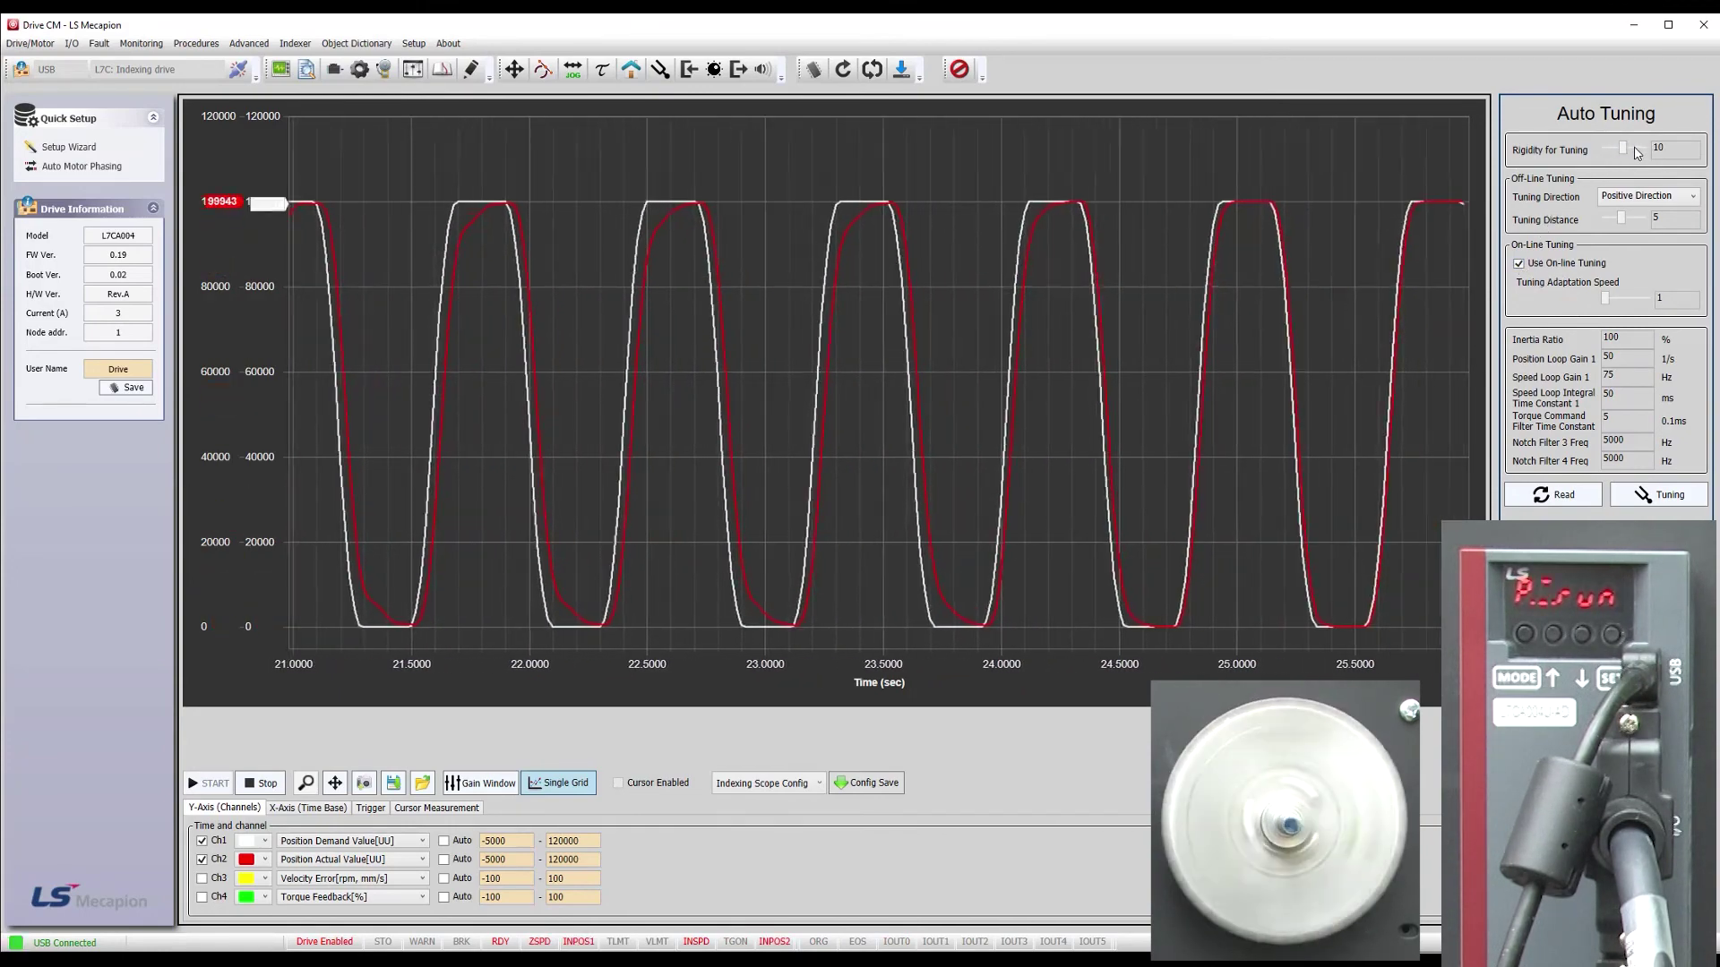